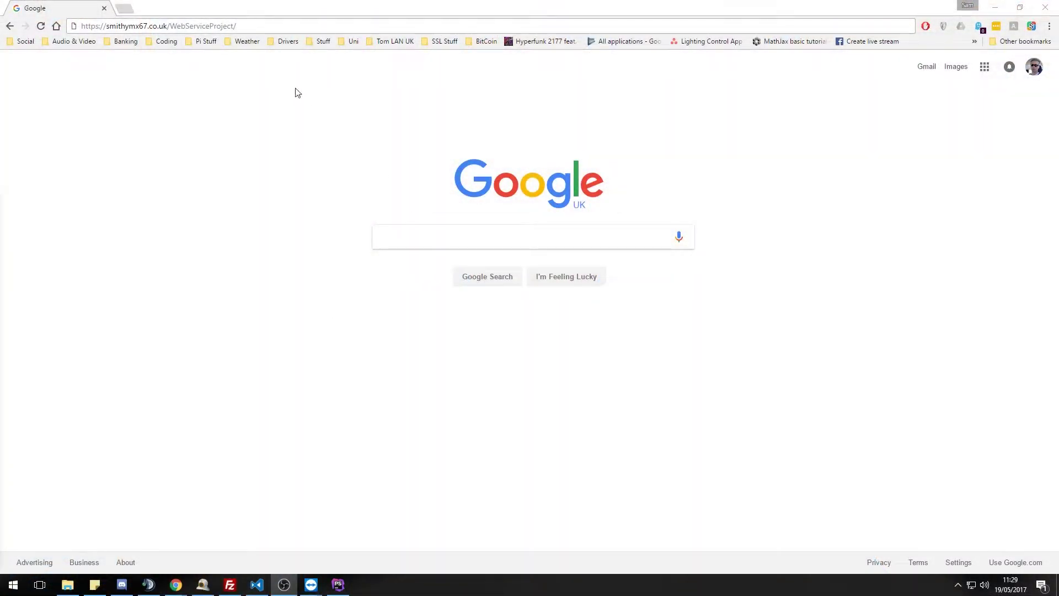
# - Load the Lighting Control System setup page from the WebServiceProject address
pyautogui.click(274, 26)
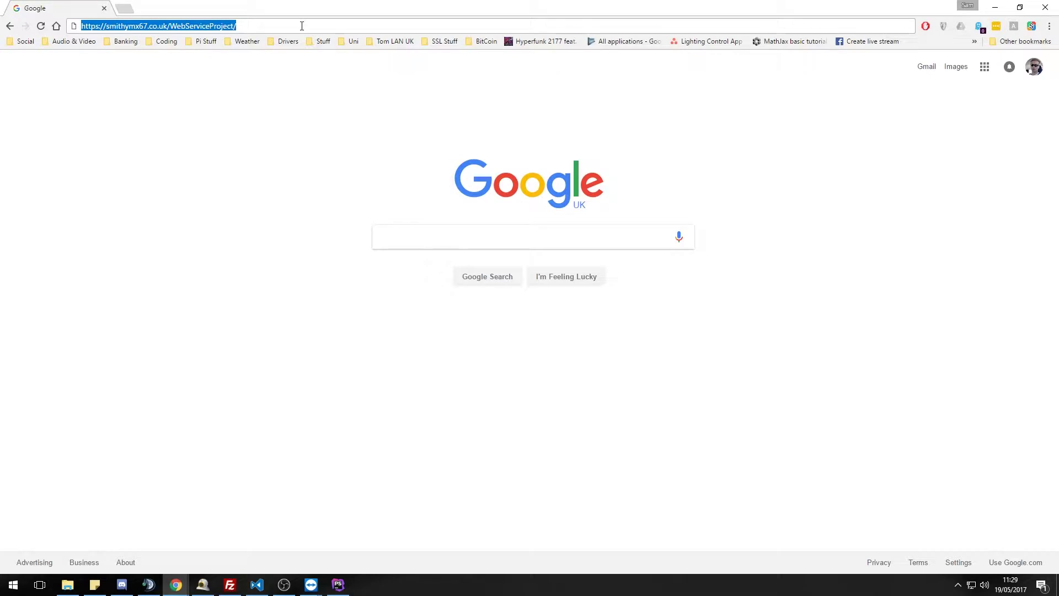
pyautogui.press('Return')
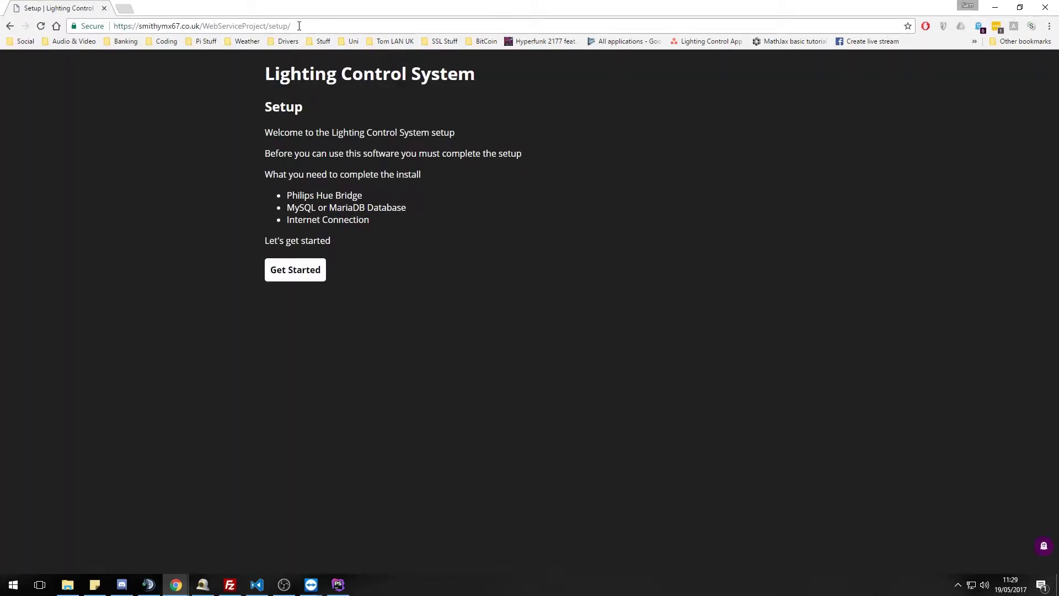
# - Begin setup and enter database host localhost and database name lighting_control_system_dev
pyautogui.click(293, 271)
pyautogui.click(350, 171)
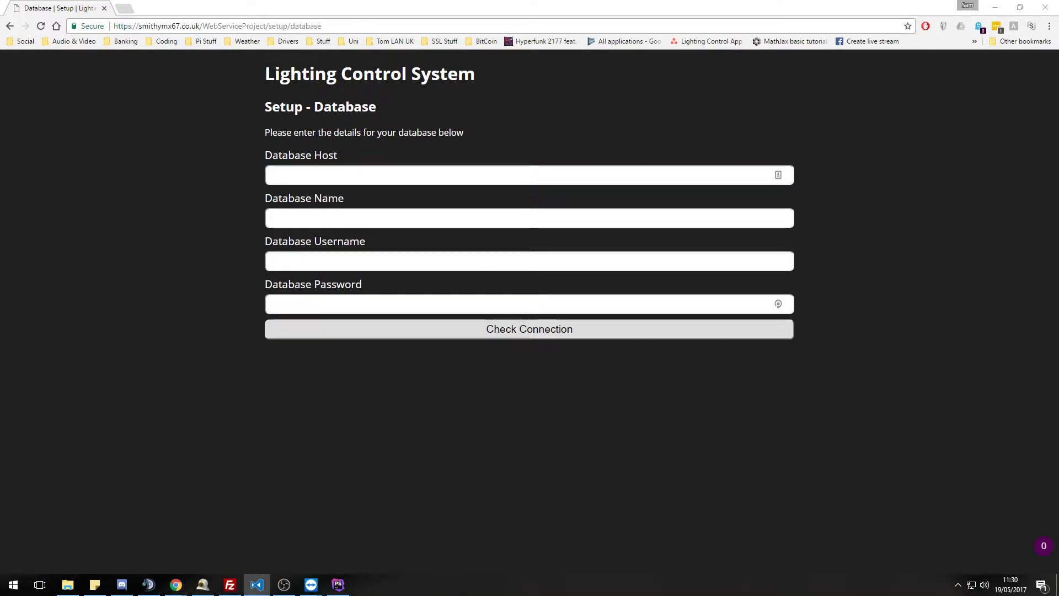
pyautogui.write('localhost')
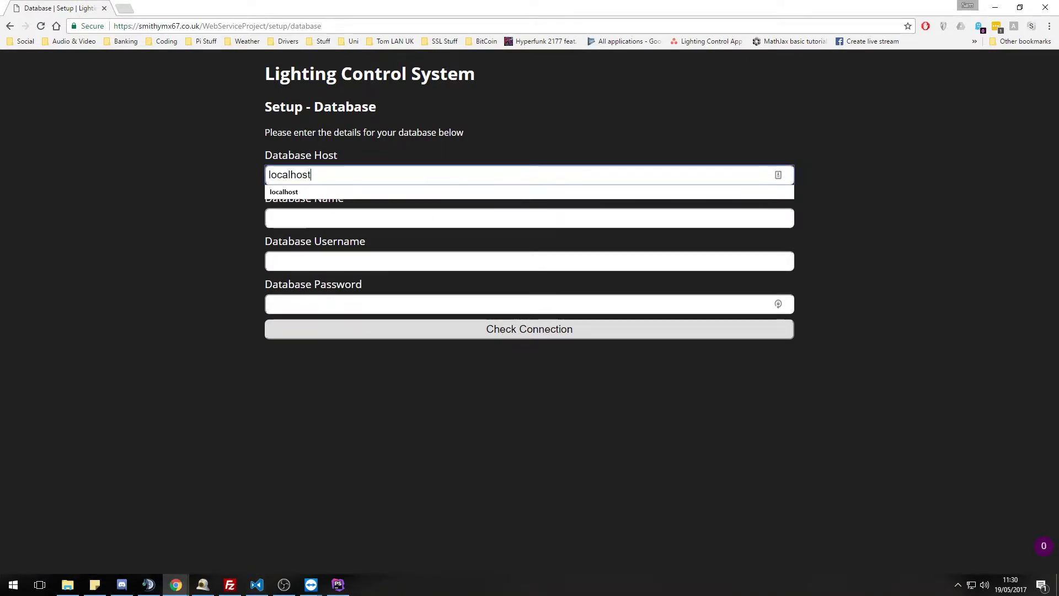
pyautogui.hotkey('alt', 'Tab')
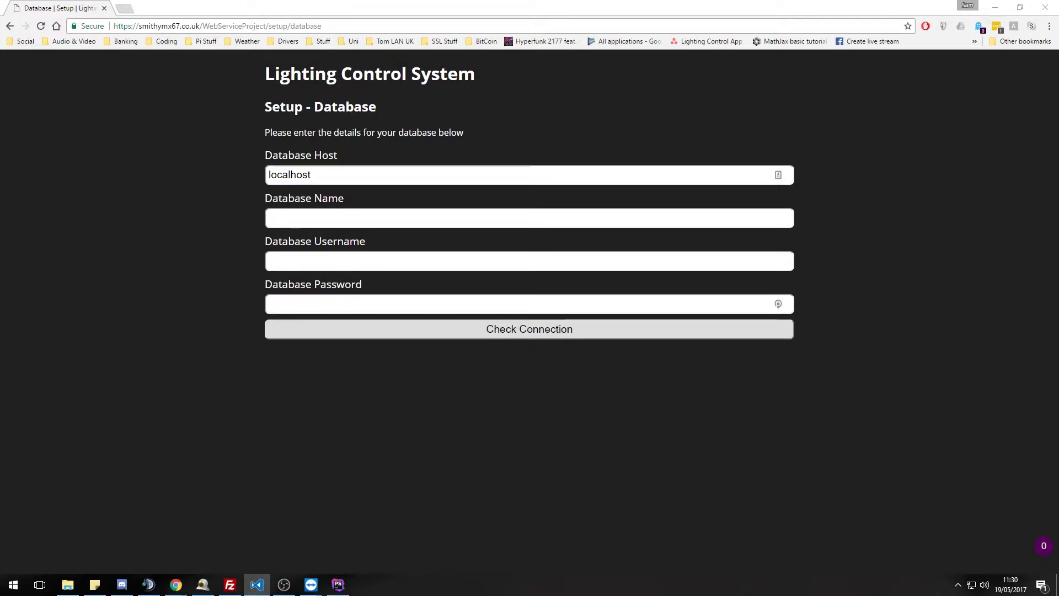
pyautogui.click(497, 218)
pyautogui.write('lighting_control_system_dev')
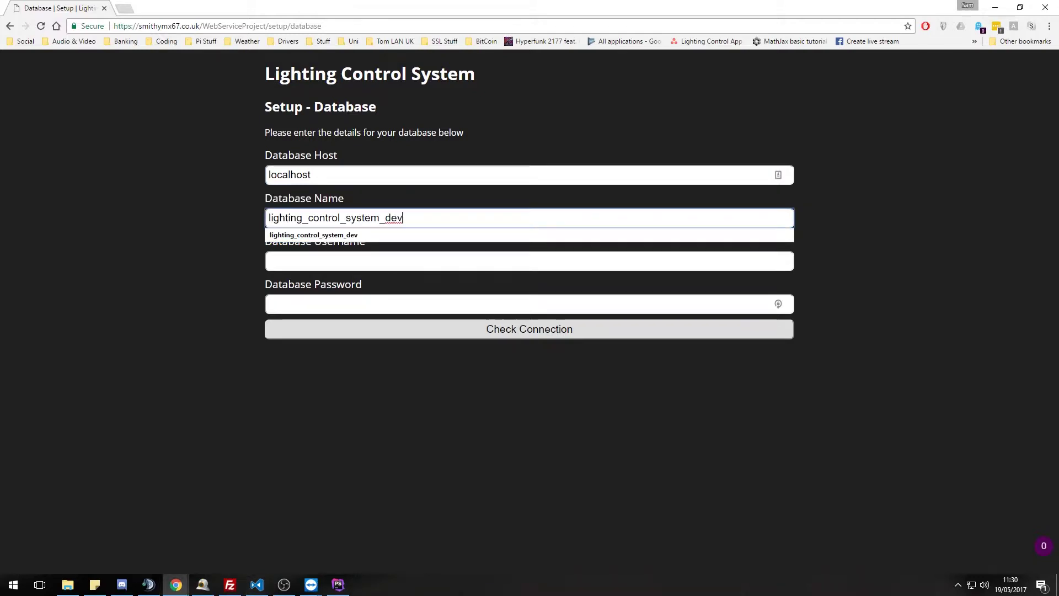
pyautogui.hotkey('alt', 'Tab')
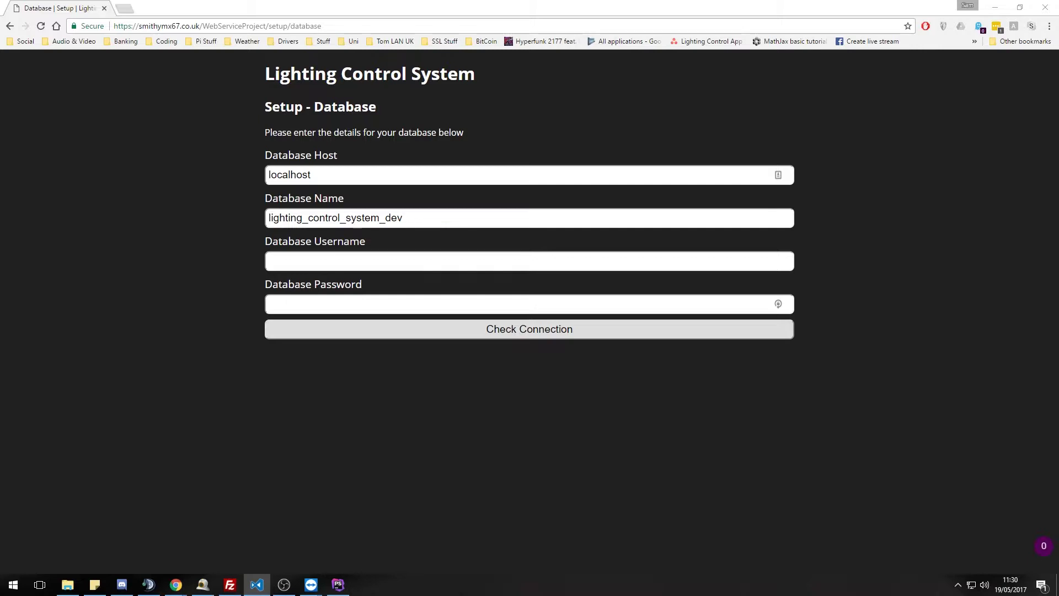
pyautogui.hotkey('alt', 'Tab')
# - Enter database username lighting_control and paste in the database password
pyautogui.press('Tab')
pyautogui.write('lighting_control')
pyautogui.press('Tab')
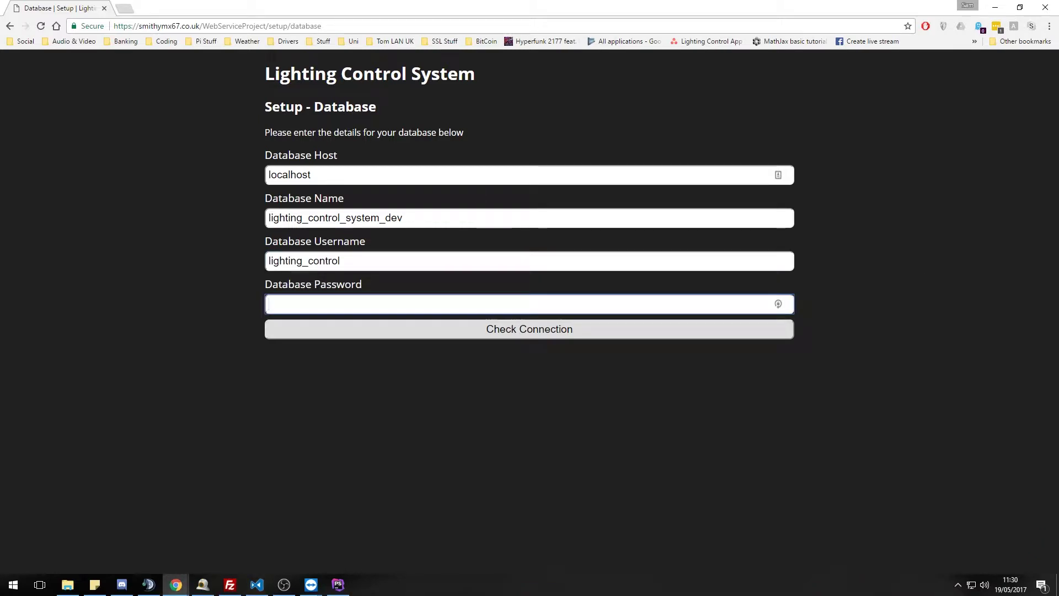
pyautogui.hotkey('alt', 'Tab')
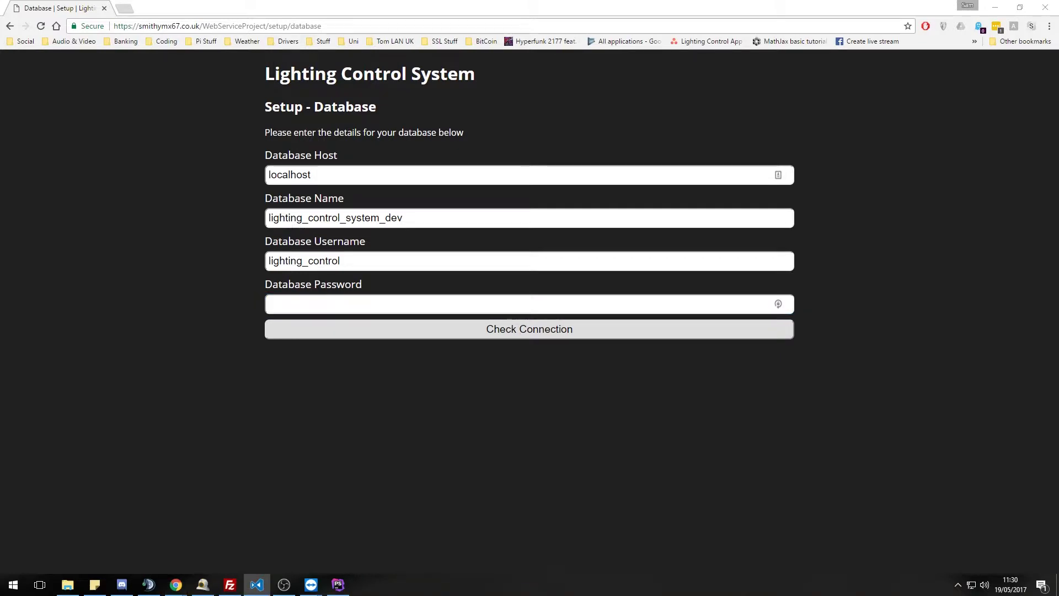
pyautogui.click(390, 305)
pyautogui.hotkey('ctrl', 'v')
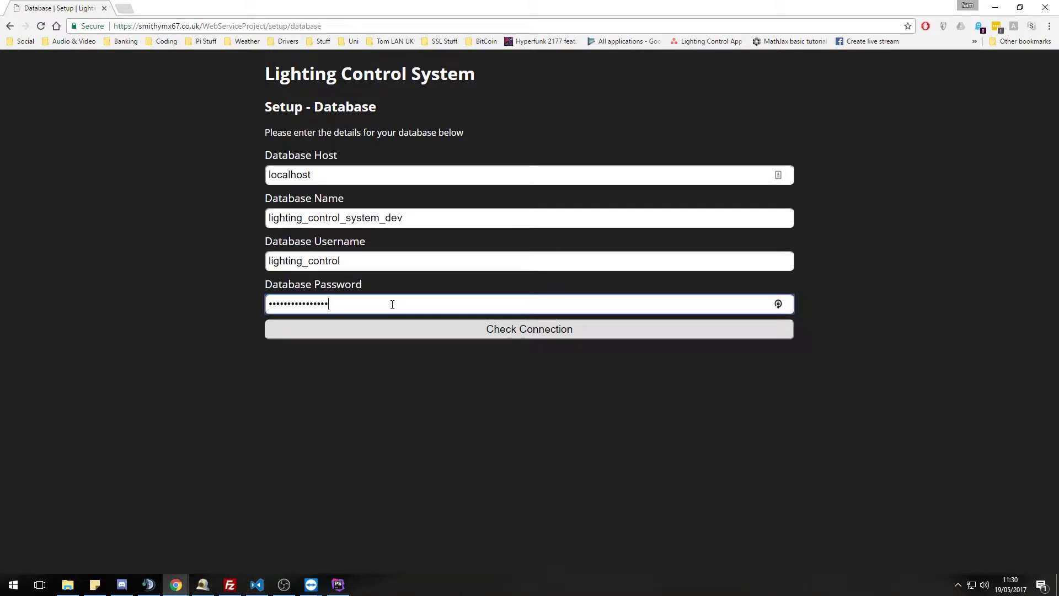
# - Check the connection, re-paste the cleared password, recheck until it succeeds, and continue
pyautogui.click(436, 336)
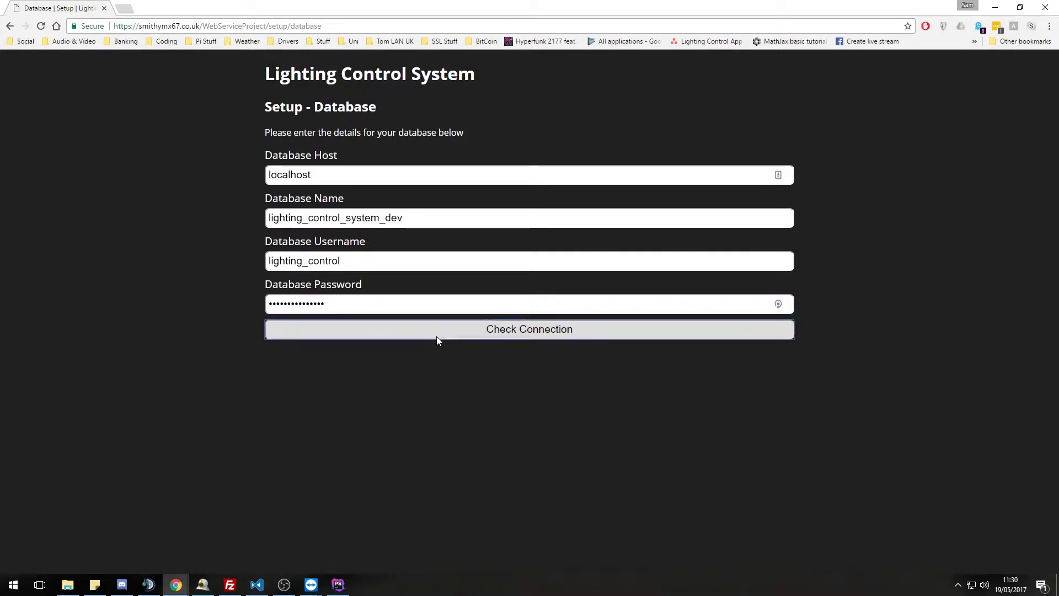
pyautogui.click(359, 335)
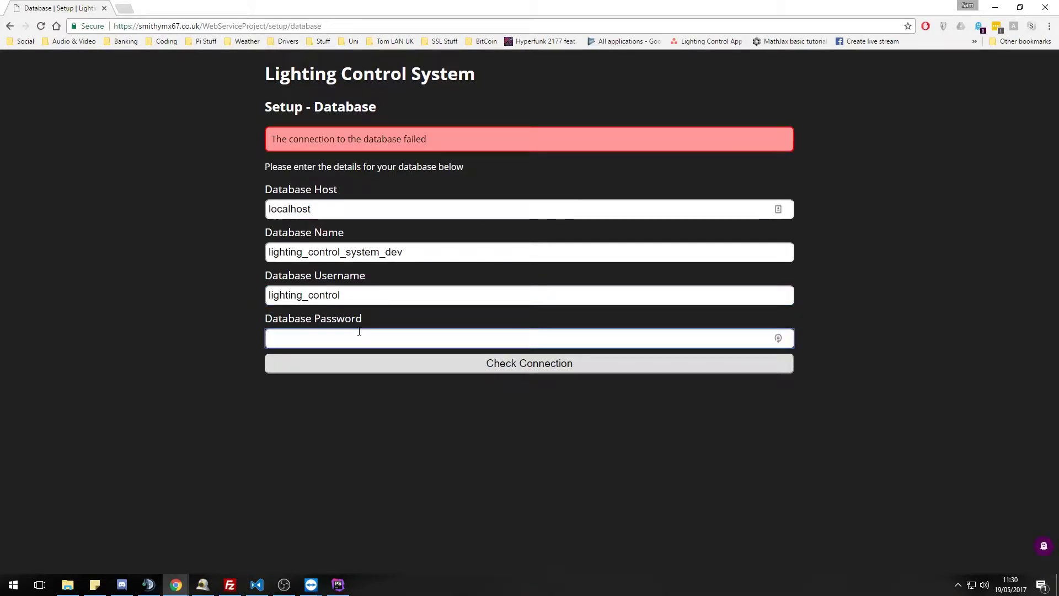
pyautogui.hotkey('ctrl', 'v')
pyautogui.click(504, 364)
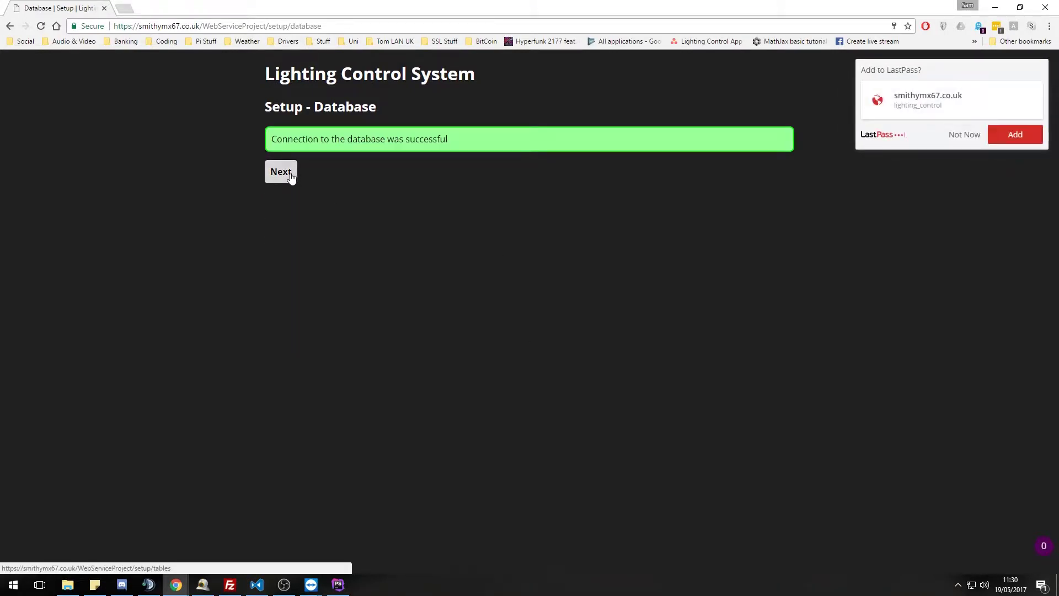
pyautogui.click(290, 174)
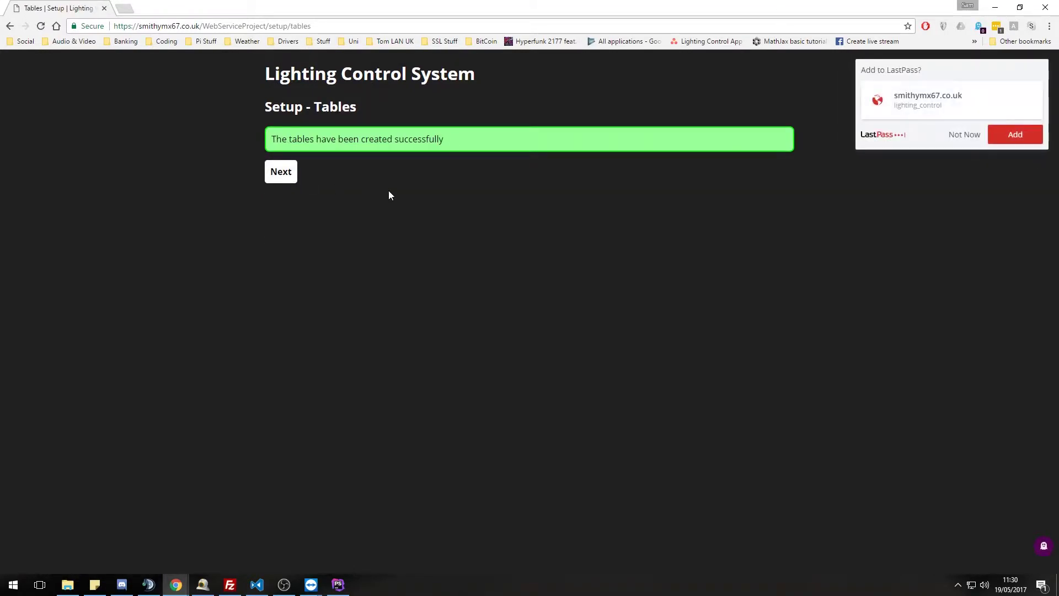
# - Dismiss the LastPass save offer and continue from the tables-created page to the Bridge step
pyautogui.click(966, 142)
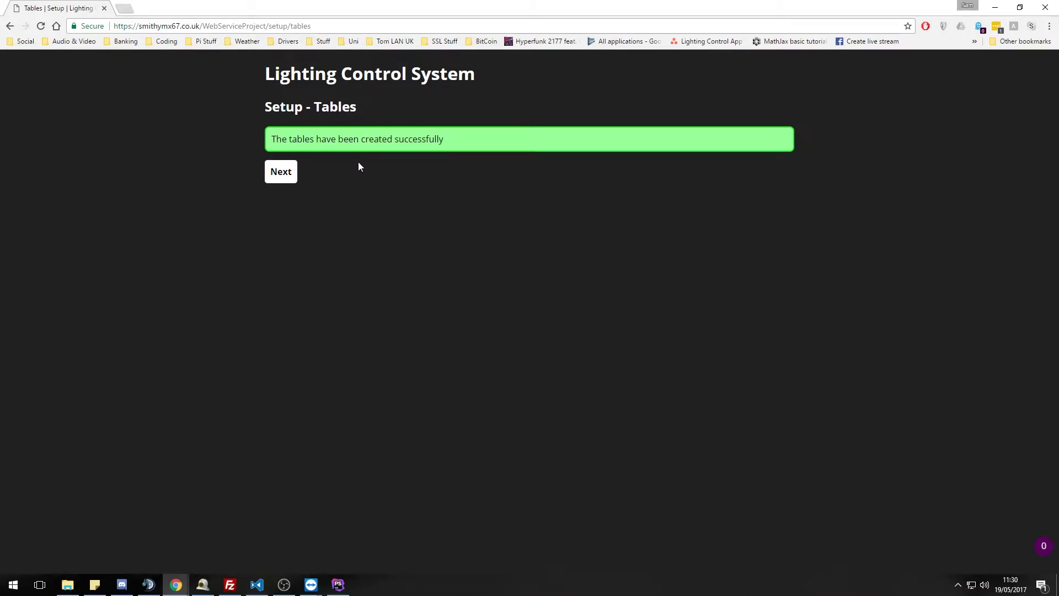
pyautogui.click(286, 180)
# - Connect to the Hue bridge at 192.168.2.2 after pressing its link button, then continue
pyautogui.click(297, 173)
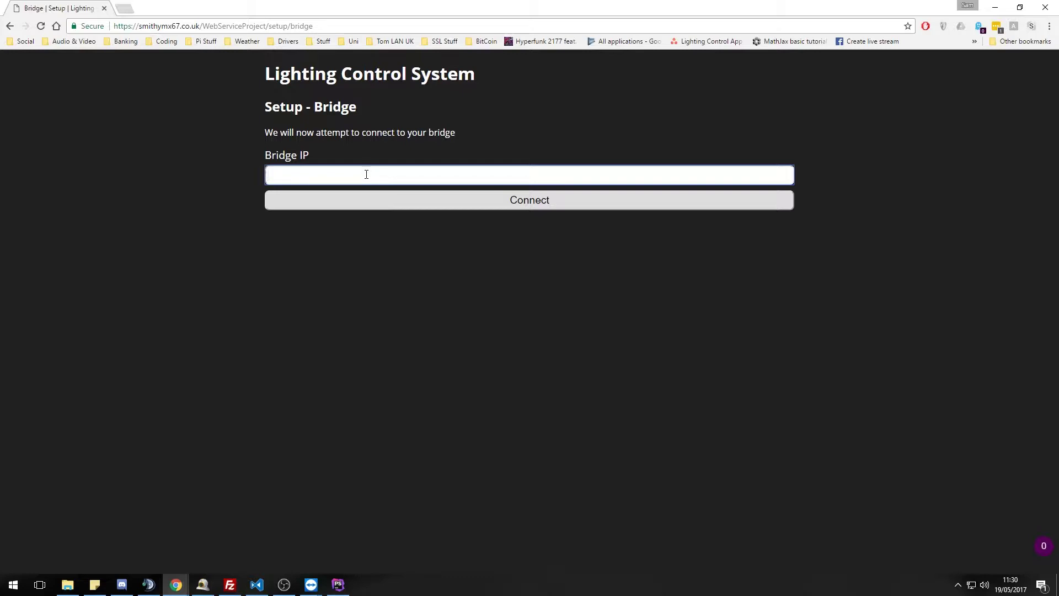
pyautogui.write('192.168.2.2')
pyautogui.hotkey('alt', 'Tab')
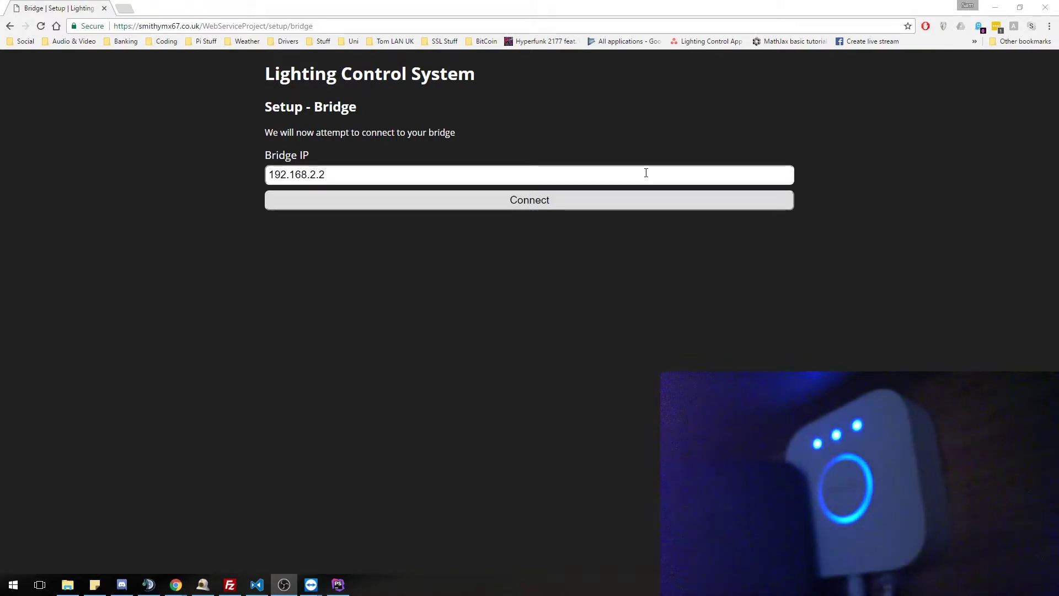
pyautogui.click(468, 204)
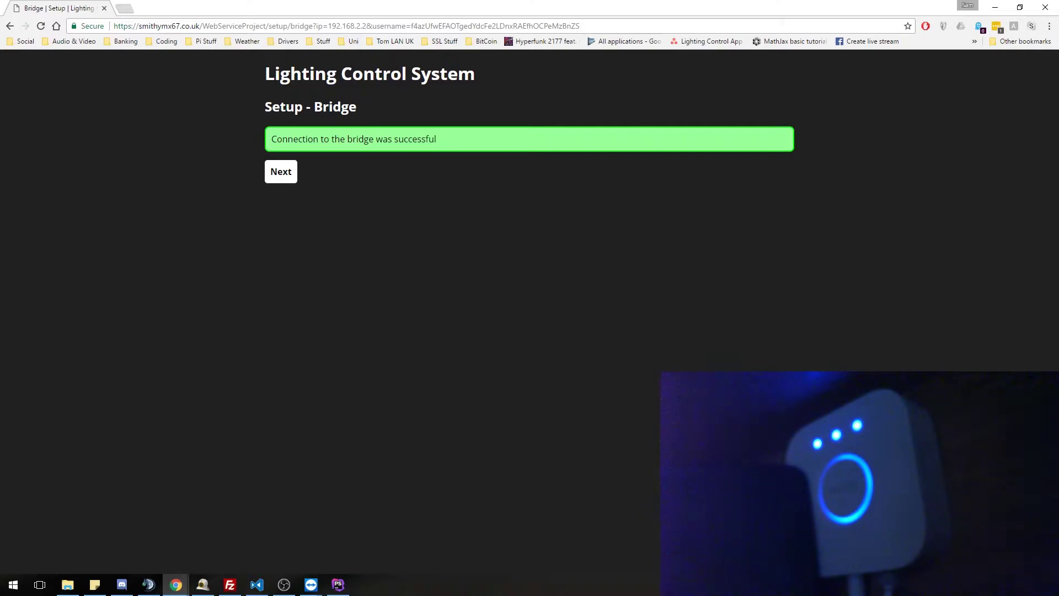
pyautogui.hotkey('alt', 'Tab')
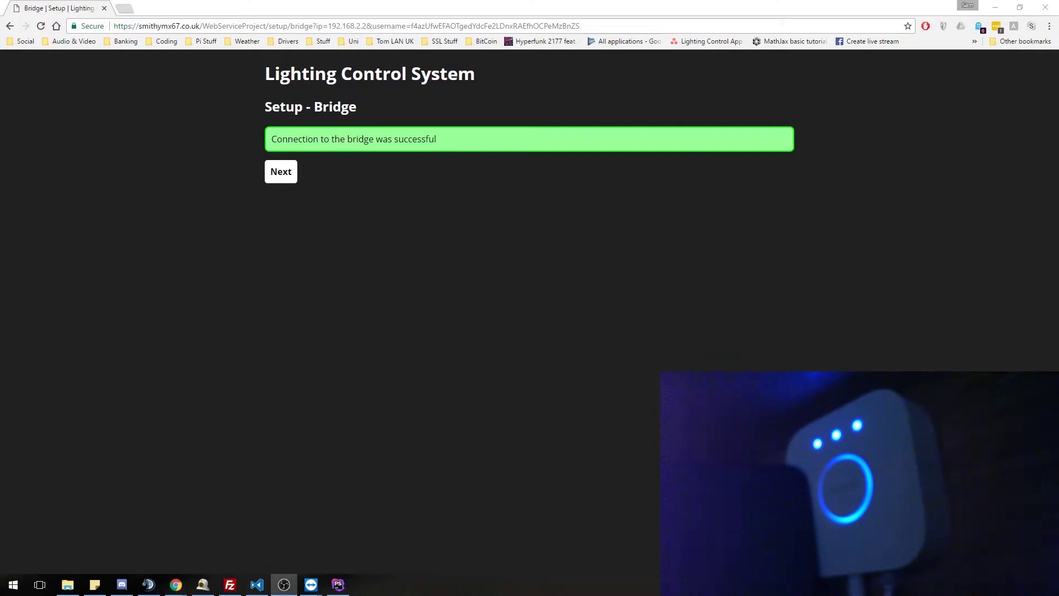
pyautogui.click(281, 171)
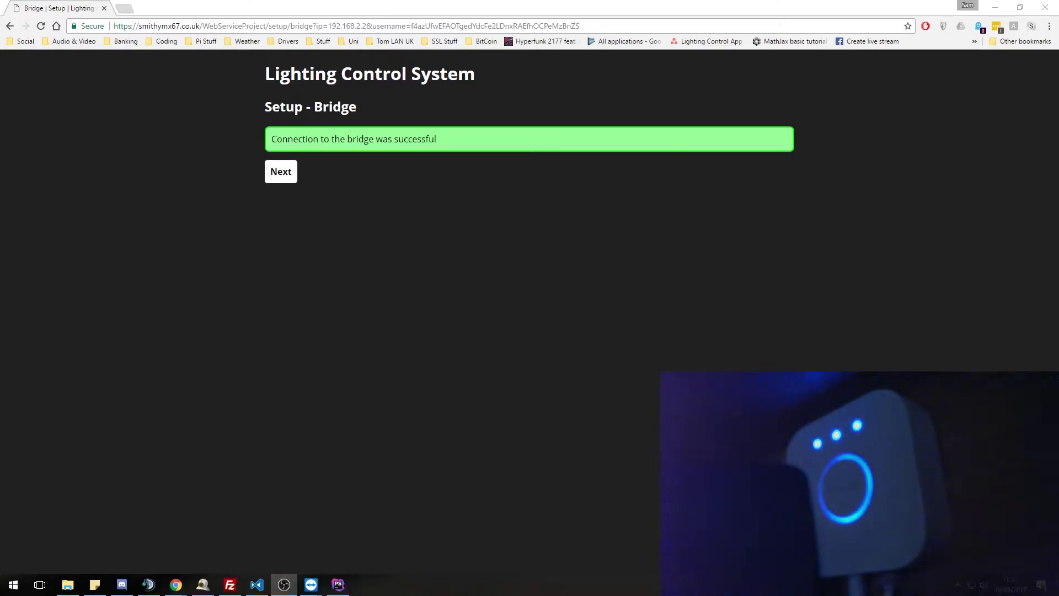
# - Open the Admin Account step and try a one-character password, which is rejected as too short
pyautogui.click(282, 178)
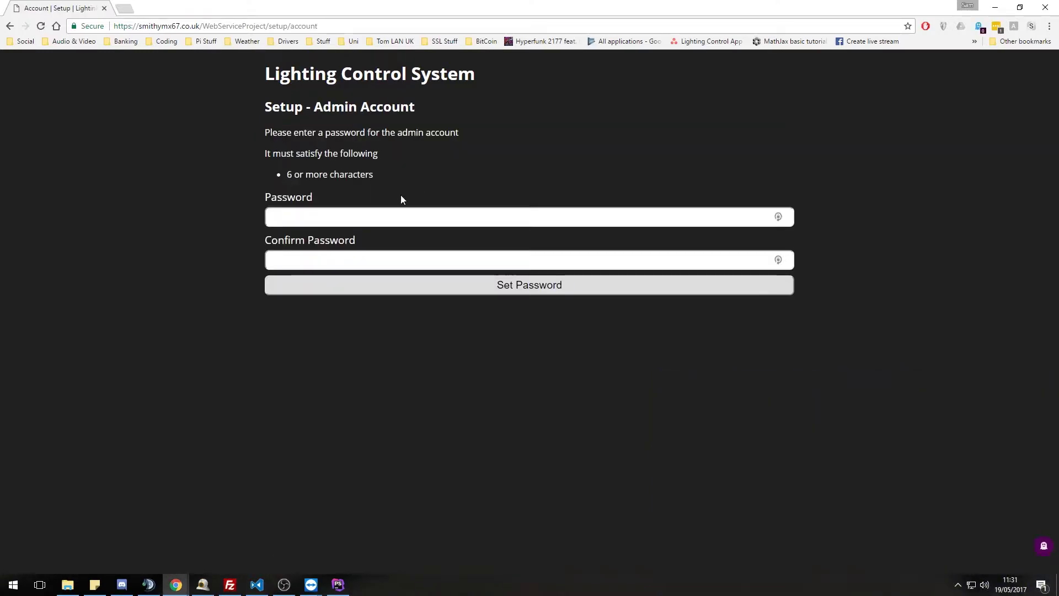
pyautogui.click(372, 219)
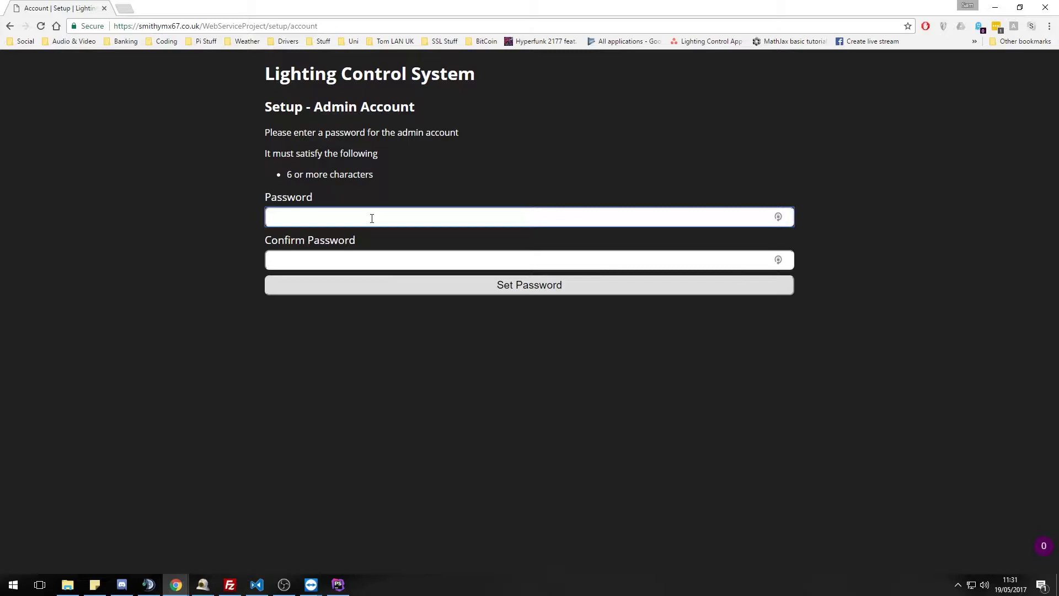
pyautogui.write('a')
pyautogui.click(423, 263)
pyautogui.click(462, 293)
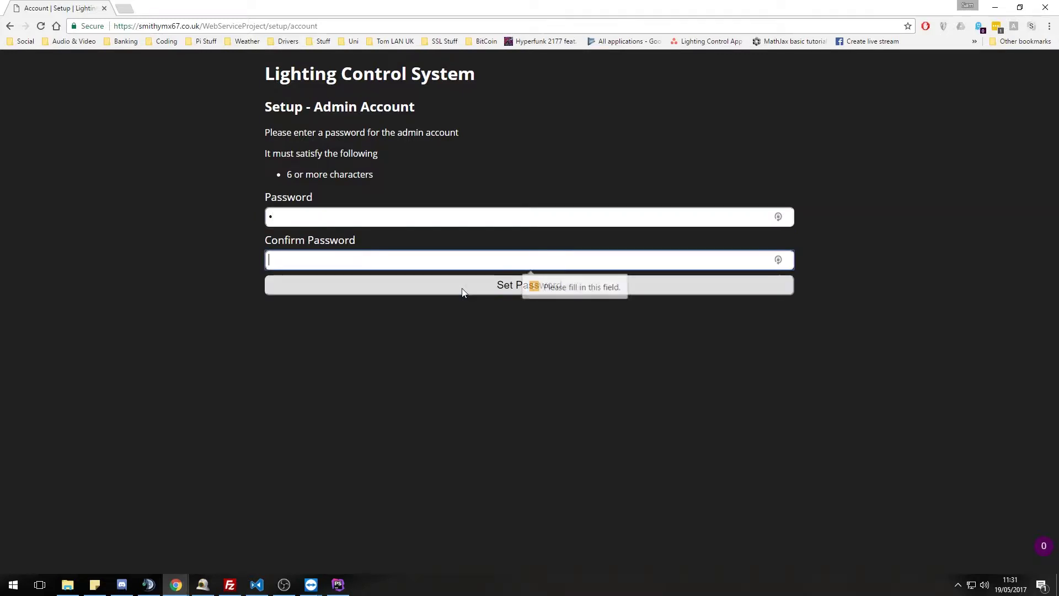
pyautogui.write('a')
pyautogui.click(432, 284)
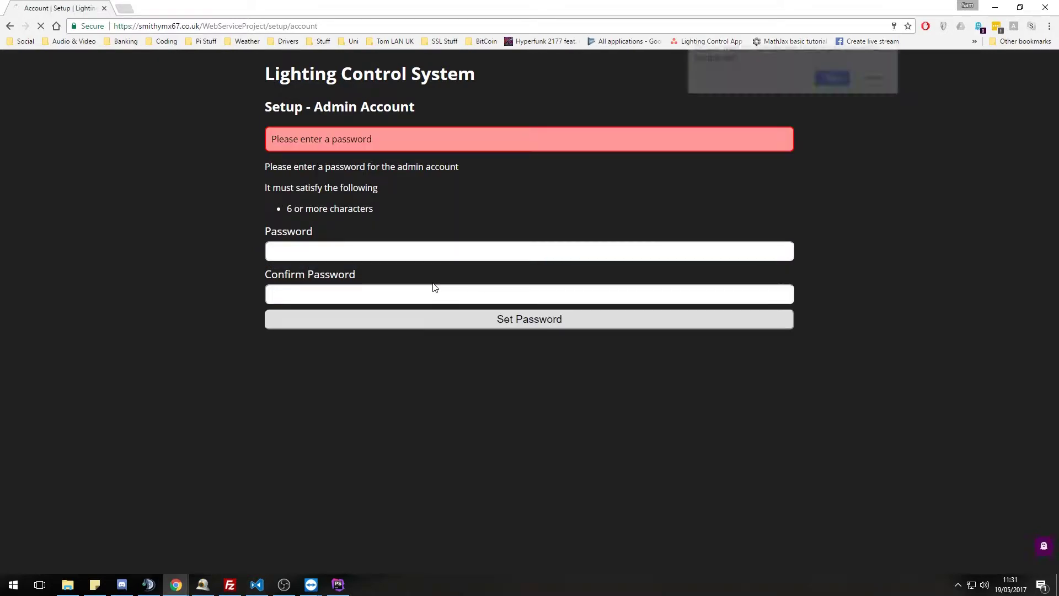
# - Retry with a four-character password, then with mismatched passwords in the two fields
pyautogui.click(330, 244)
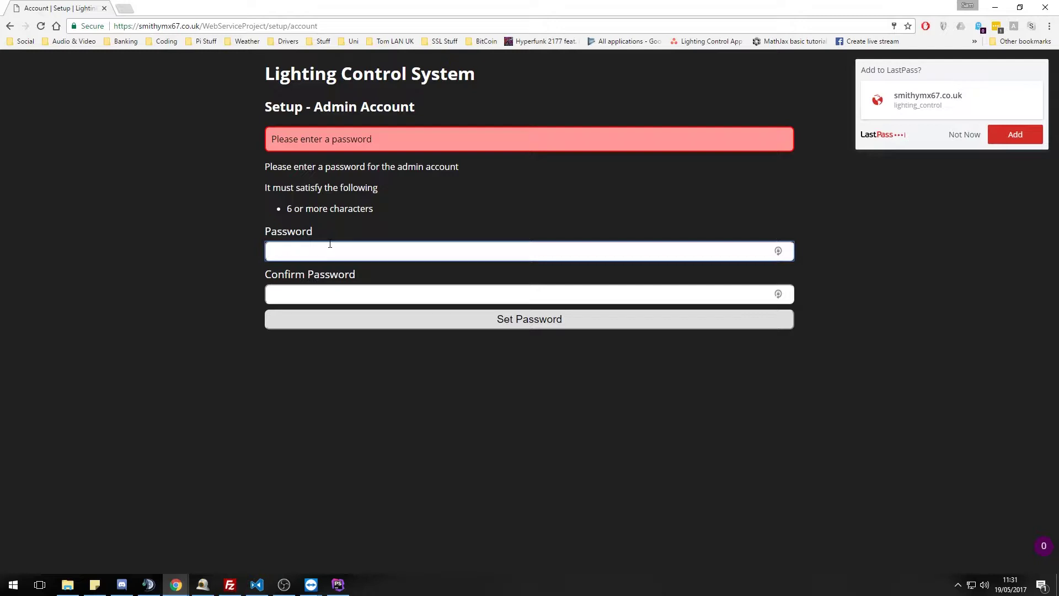
pyautogui.write('aaaa')
pyautogui.press('Tab')
pyautogui.write('aaaa')
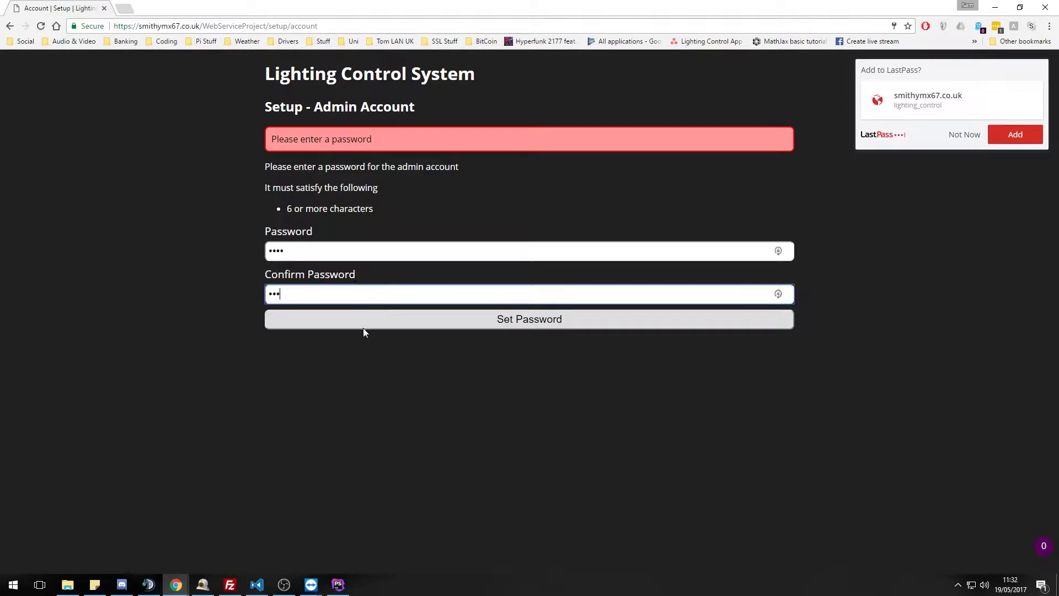
pyautogui.click(370, 324)
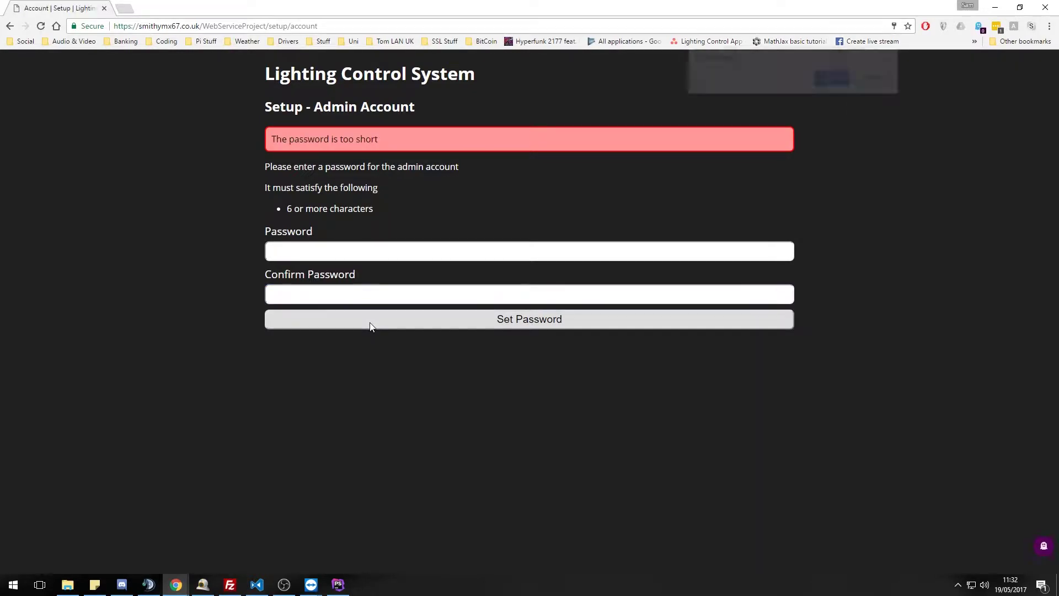
pyautogui.click(326, 253)
pyautogui.write('aaaaaaaaa')
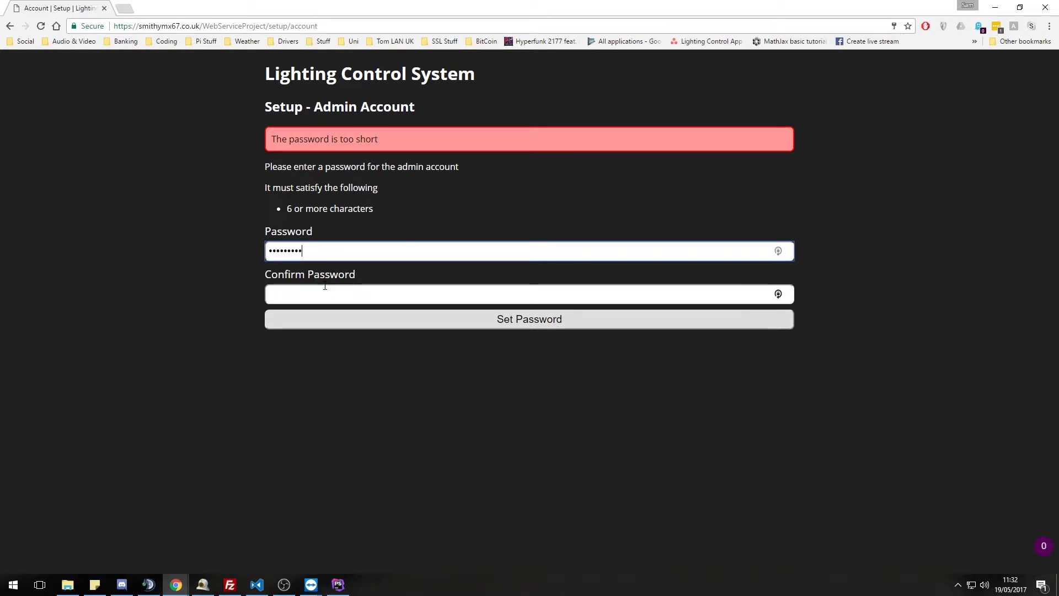
pyautogui.write('a')
pyautogui.click(325, 292)
pyautogui.write('aaaaaaaaaaaaaa')
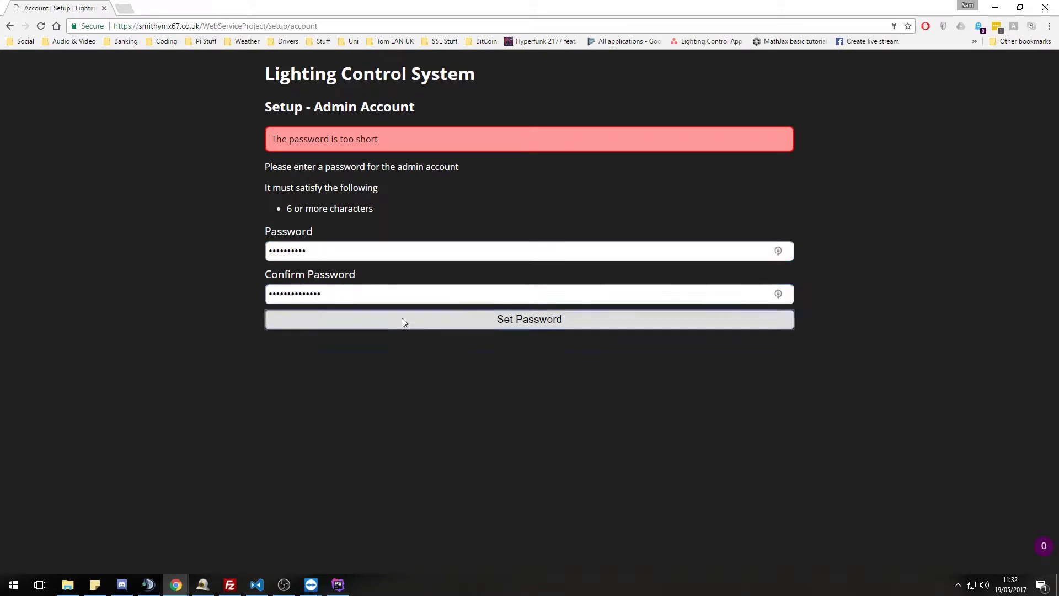
pyautogui.click(401, 322)
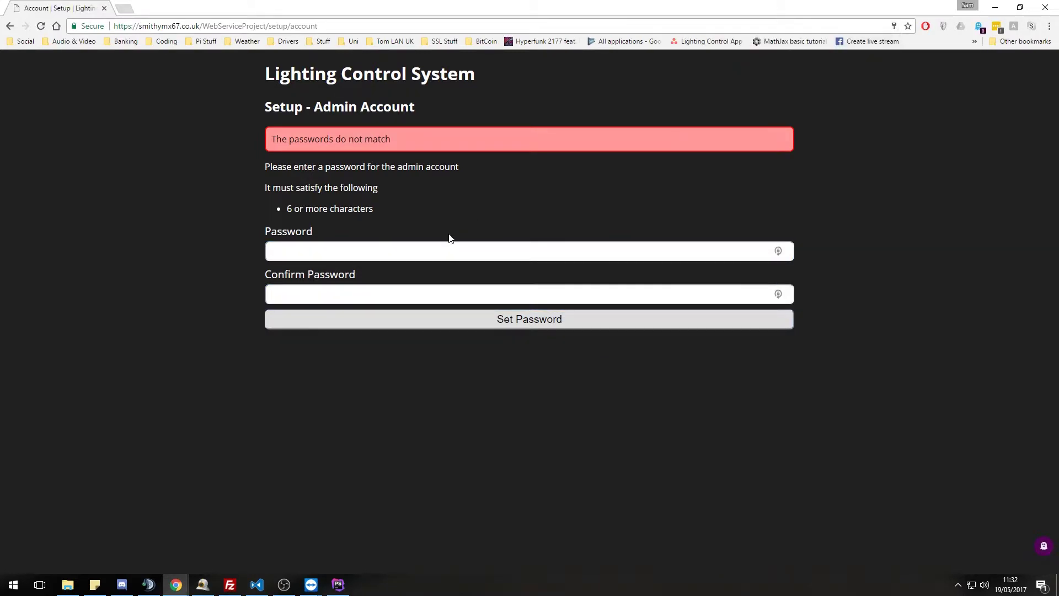
# - Enter matching 15-character passwords in both fields and submit to set the admin password
pyautogui.click(436, 247)
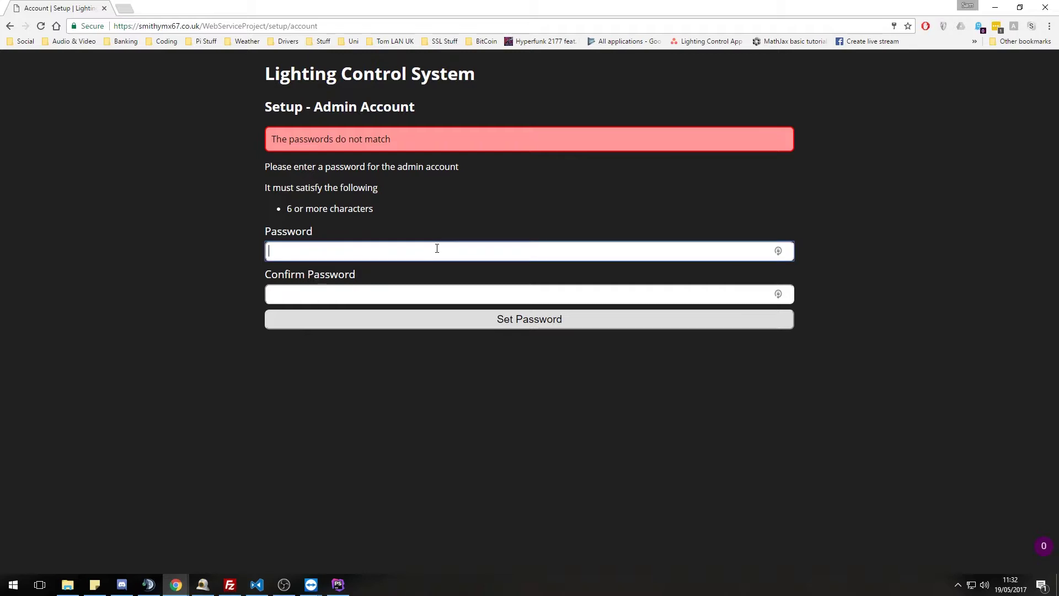
pyautogui.write('aaaaaaaaaaaaaaa')
pyautogui.press('Tab')
pyautogui.write('aaaaaaaaaaaaaaa')
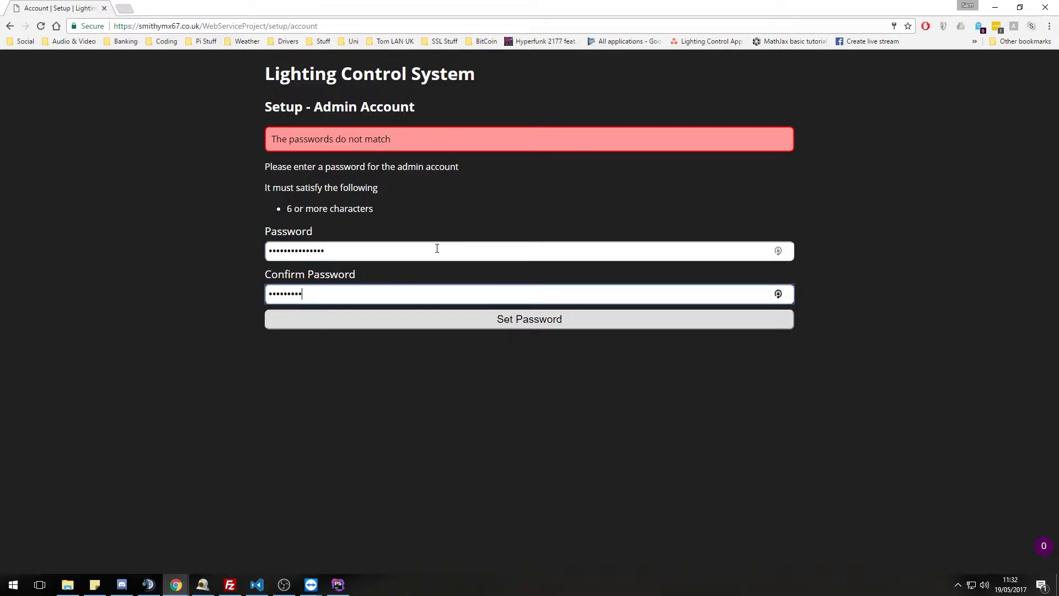
pyautogui.click(500, 325)
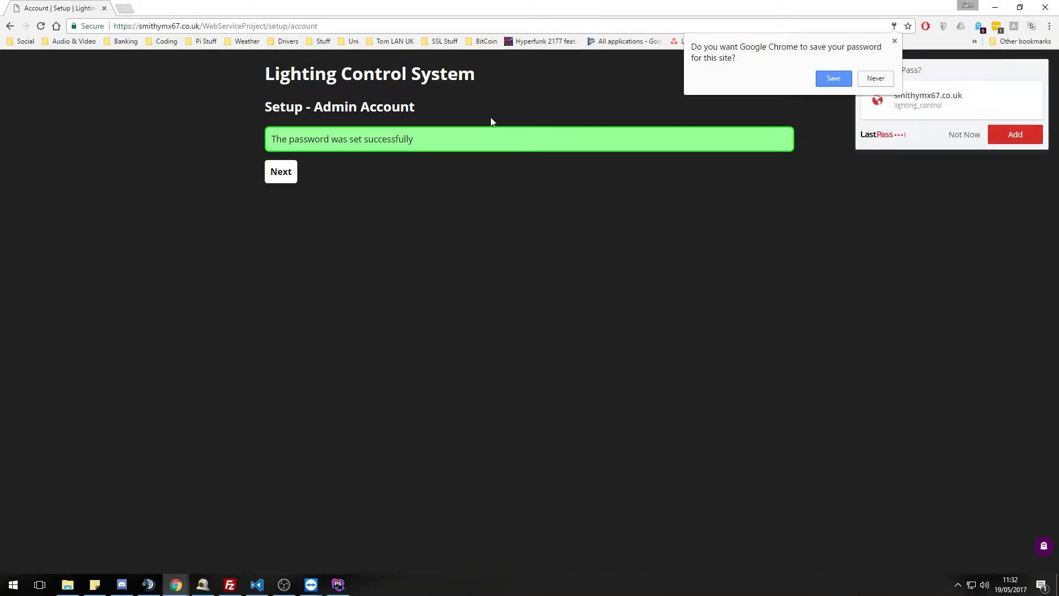
# - Pick Hook Norton from the location suggestions, submit it, and move to the final setup page
pyautogui.click(279, 172)
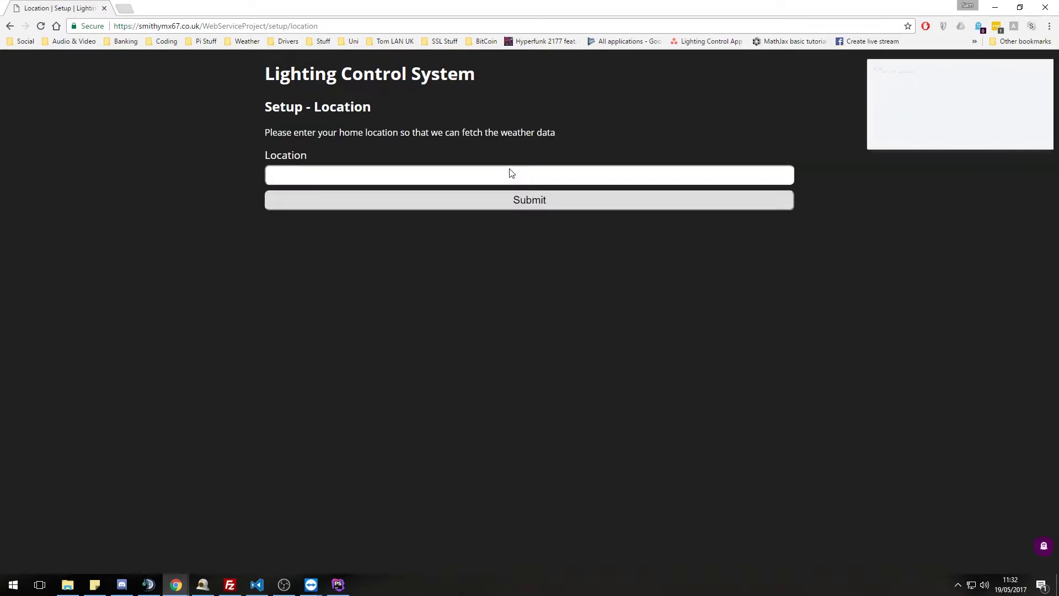
pyautogui.click(509, 177)
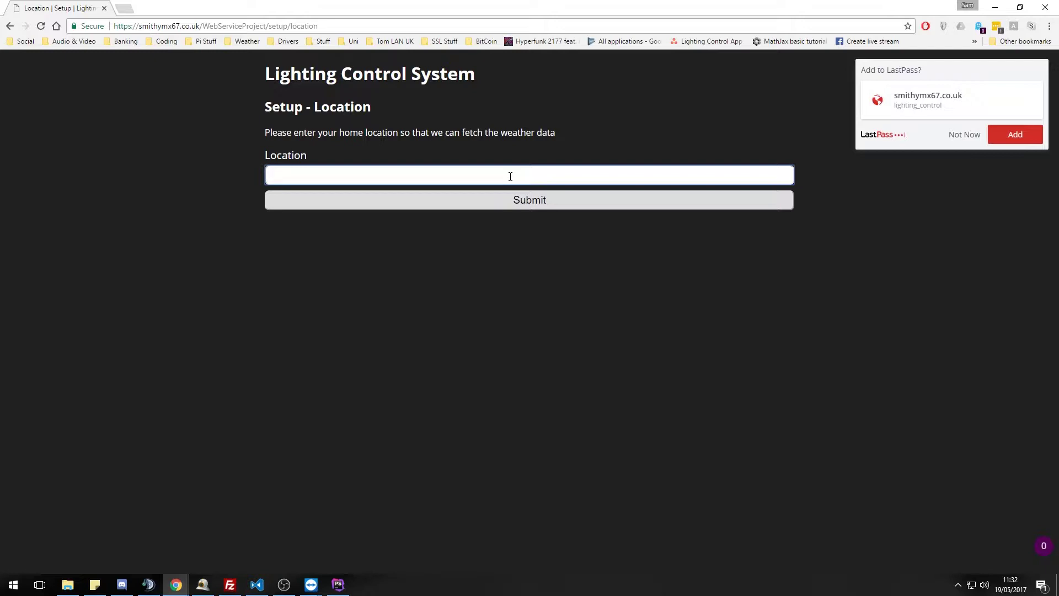
pyautogui.write('Hook ')
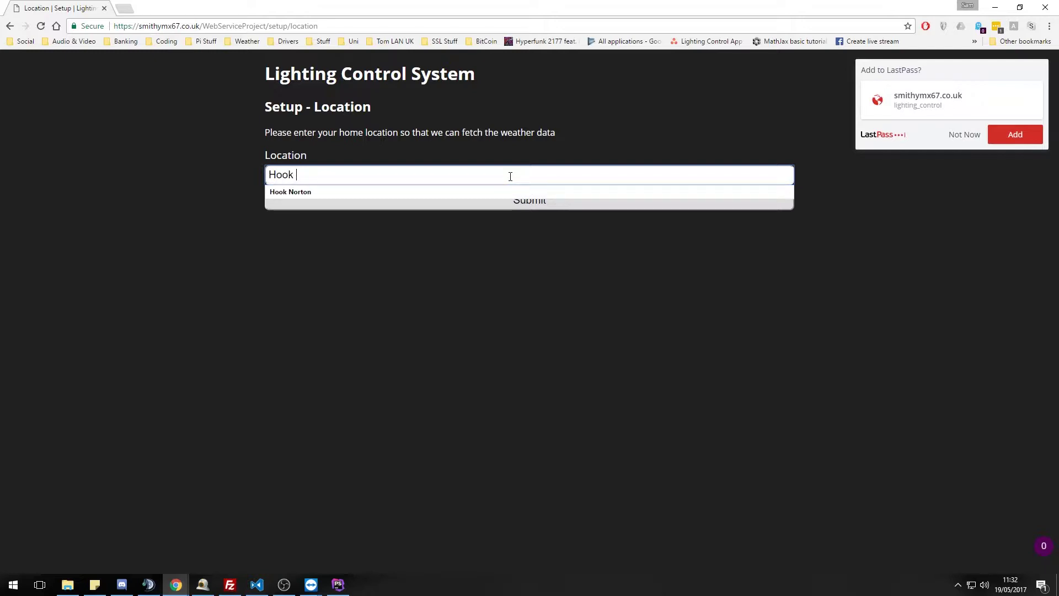
pyautogui.write('Norton')
pyautogui.click(525, 235)
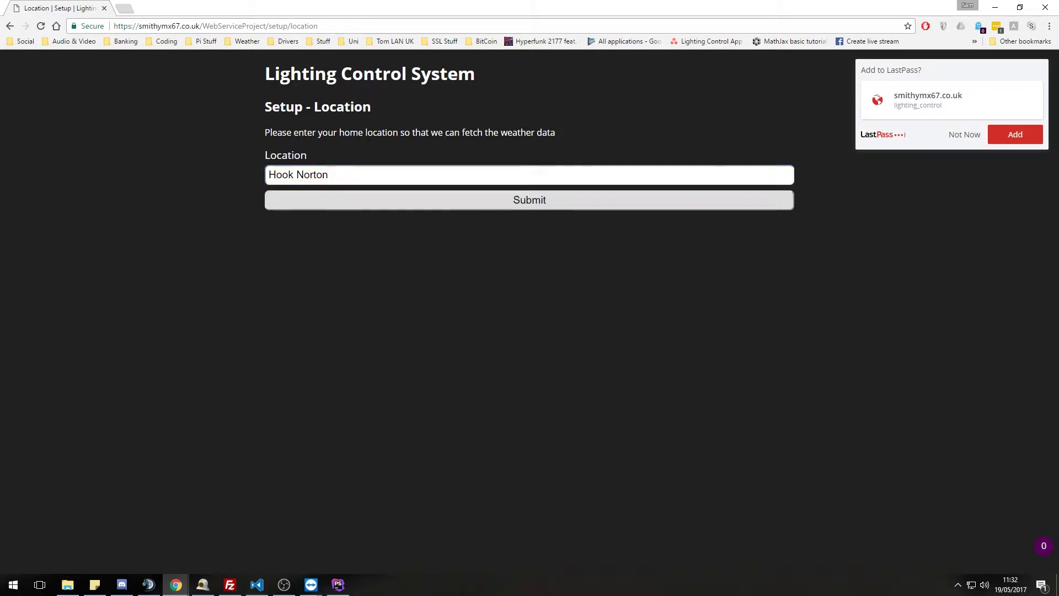
pyautogui.click(500, 200)
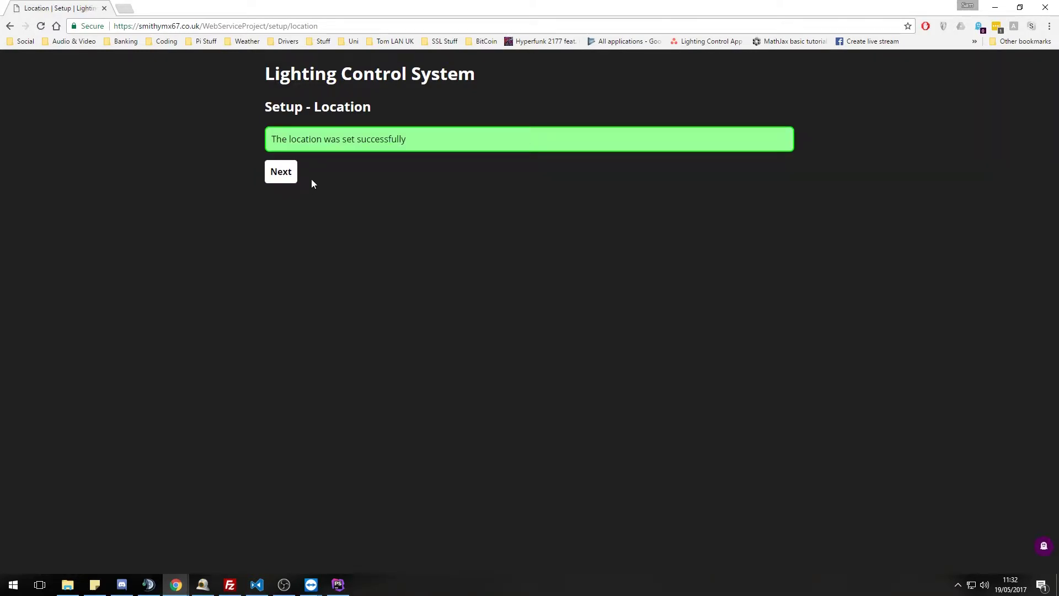
pyautogui.click(290, 172)
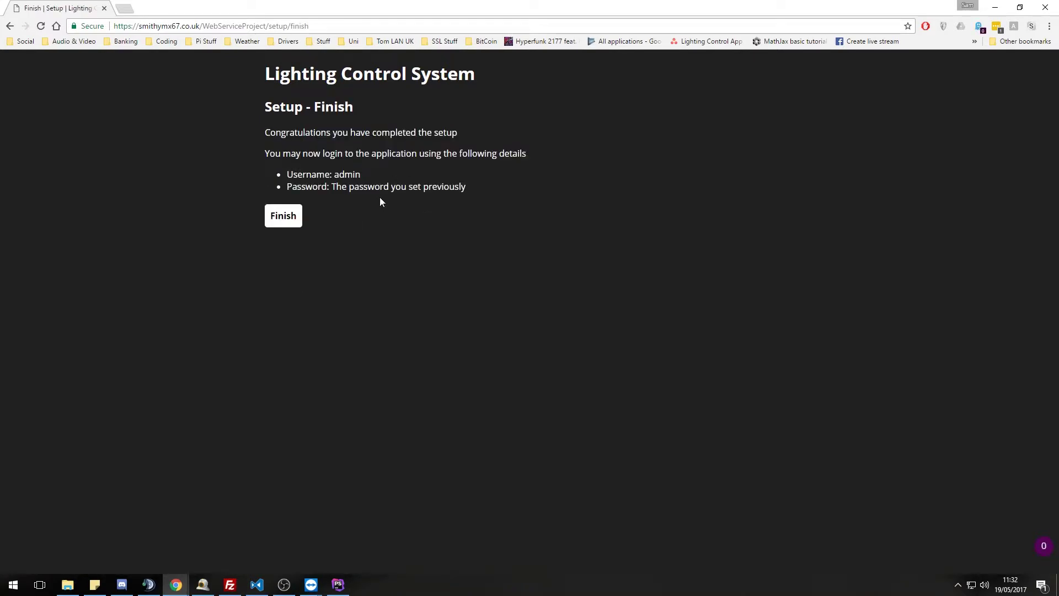
pyautogui.doubleClick(353, 175)
# - Finish setup, reload the site address, and enter username admin on the Login page
pyautogui.click(287, 221)
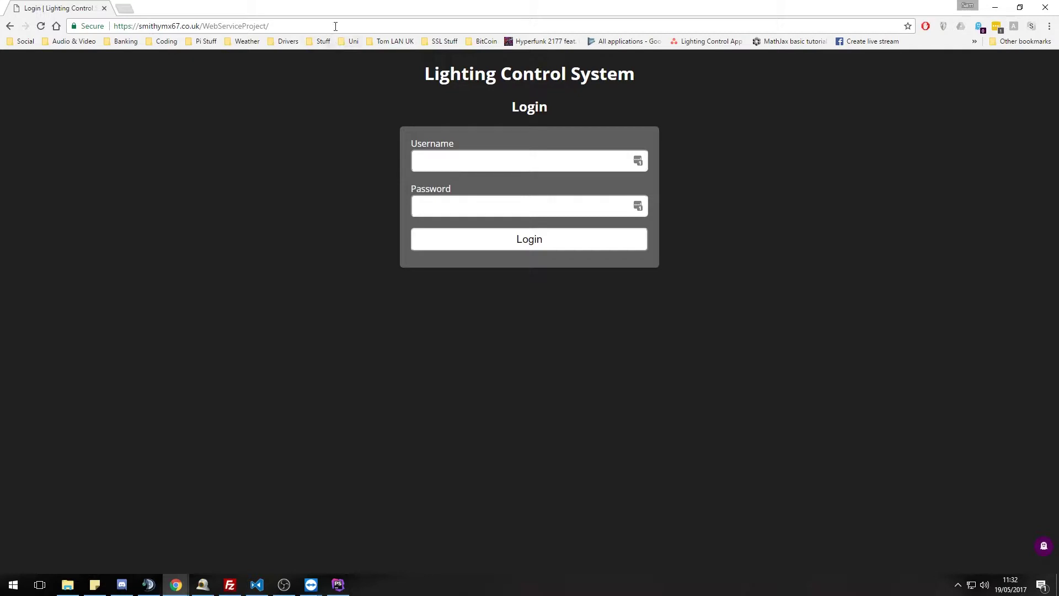
pyautogui.click(353, 27)
pyautogui.click(354, 26)
pyautogui.write('h')
pyautogui.press('Return')
pyautogui.click(550, 157)
pyautogui.write('admin')
pyautogui.press('Tab')
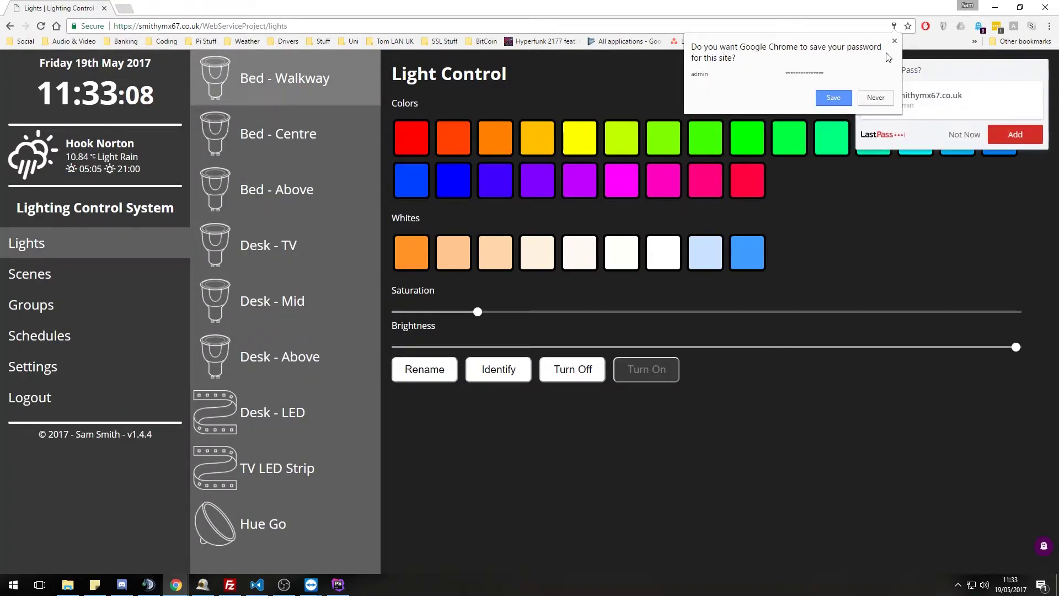
# - Close Chrome's and LastPass's save-password prompts and reload the /lights page
pyautogui.click(895, 42)
pyautogui.click(964, 134)
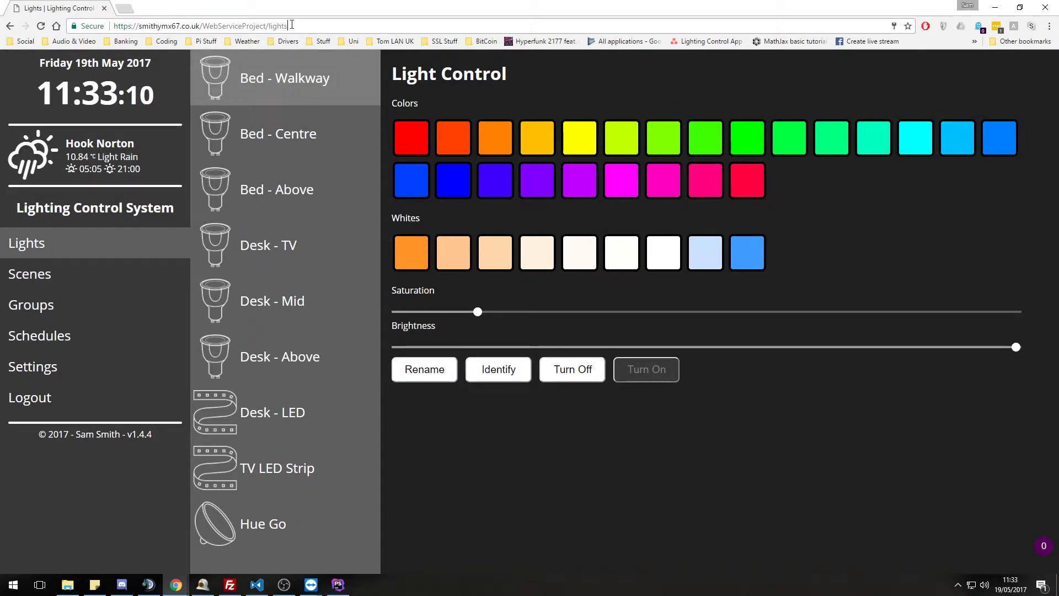
pyautogui.click(278, 28)
pyautogui.doubleClick(279, 28)
pyautogui.write('lights')
pyautogui.press('Return')
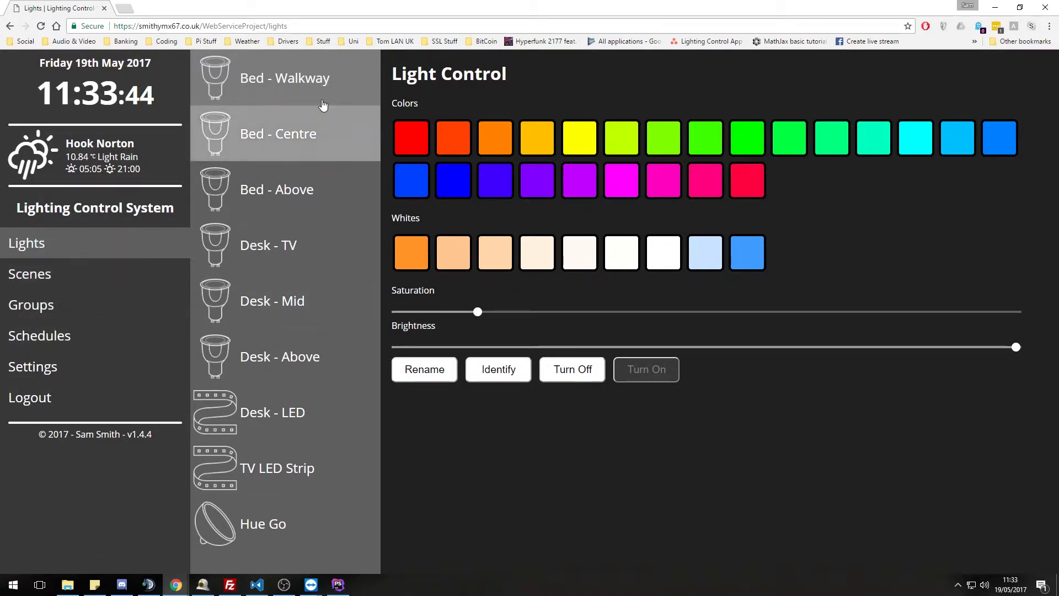
# - Browse the controls for Bed - Centre, TV LED Strip, Desk - TV and Bed - Walkway
pyautogui.click(309, 138)
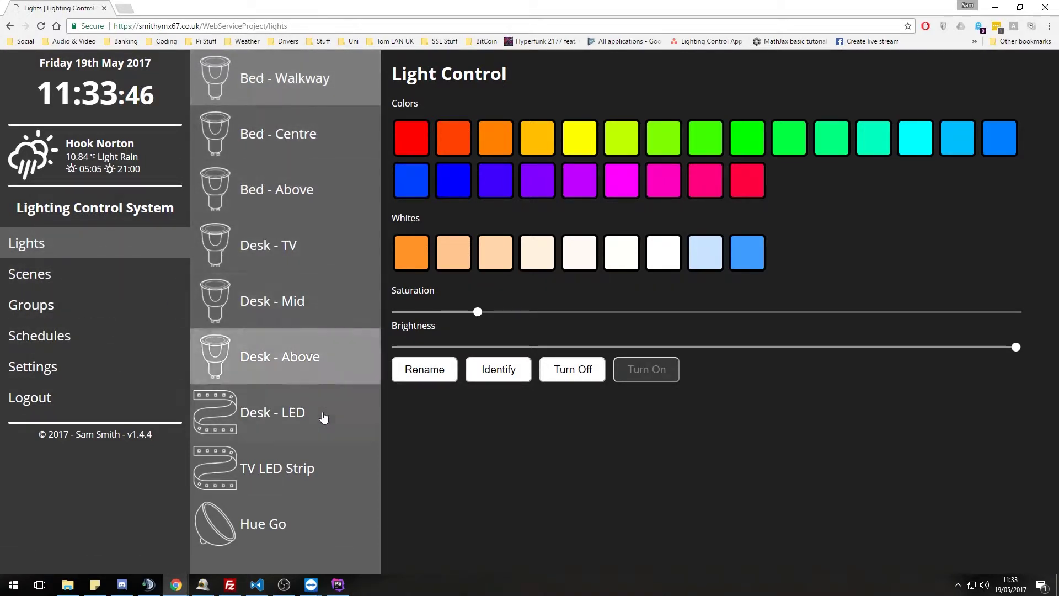
pyautogui.click(305, 533)
pyautogui.click(308, 470)
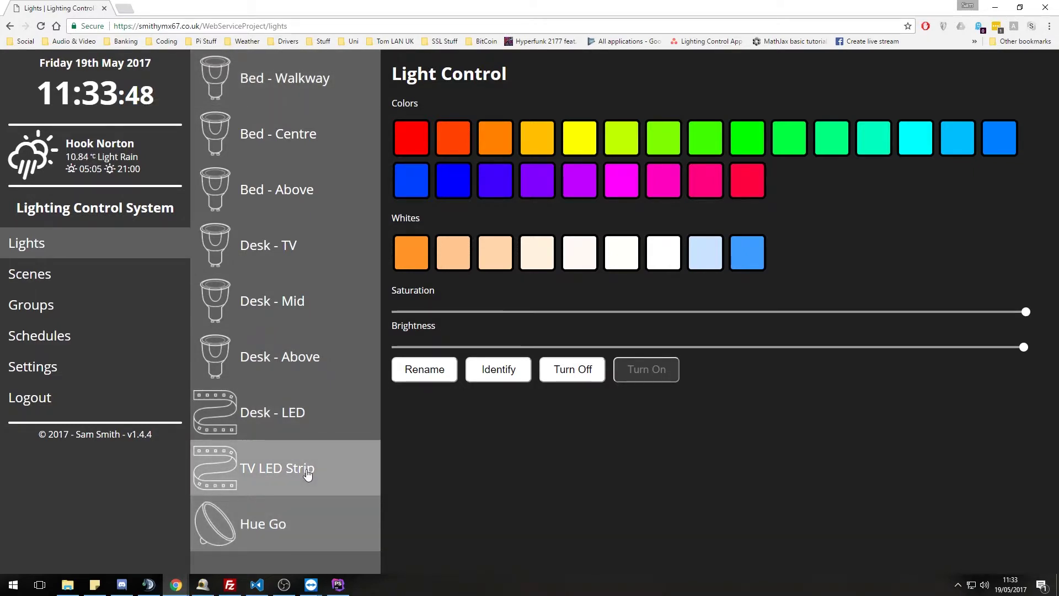
pyautogui.click(332, 269)
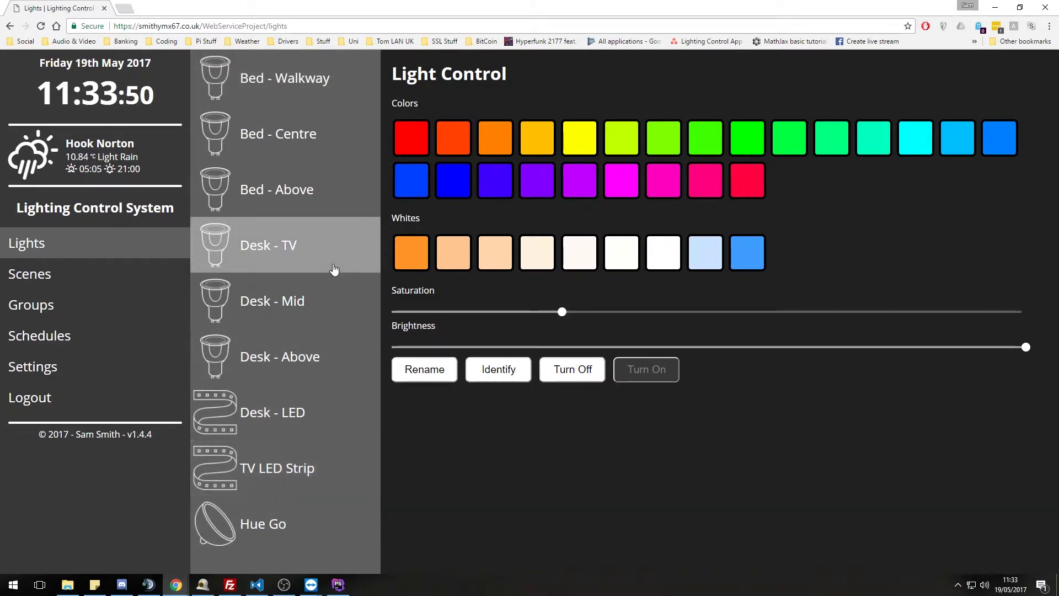
pyautogui.click(318, 77)
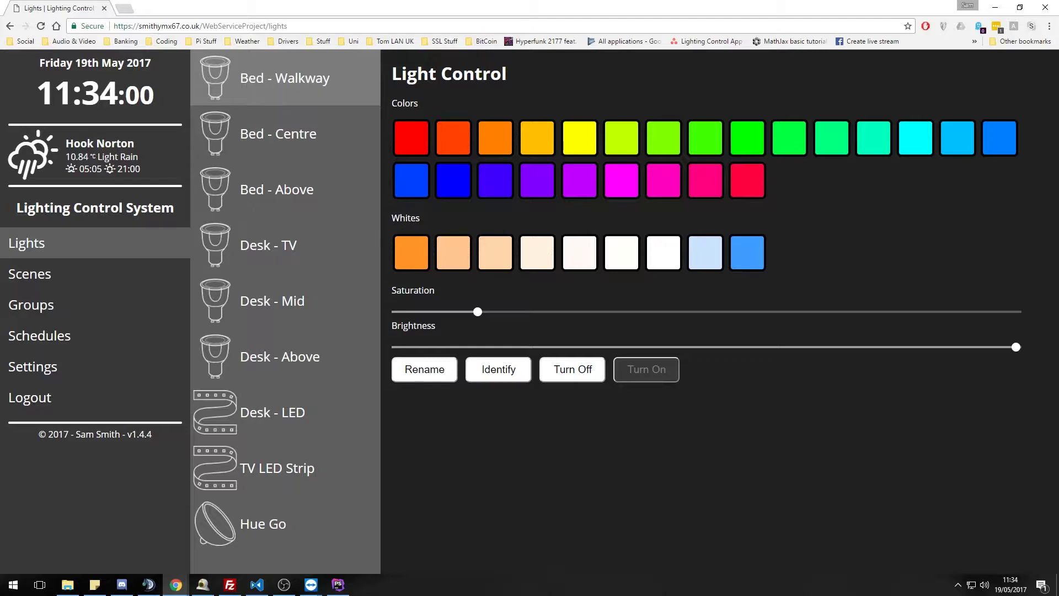
pyautogui.hotkey('alt', 'Tab')
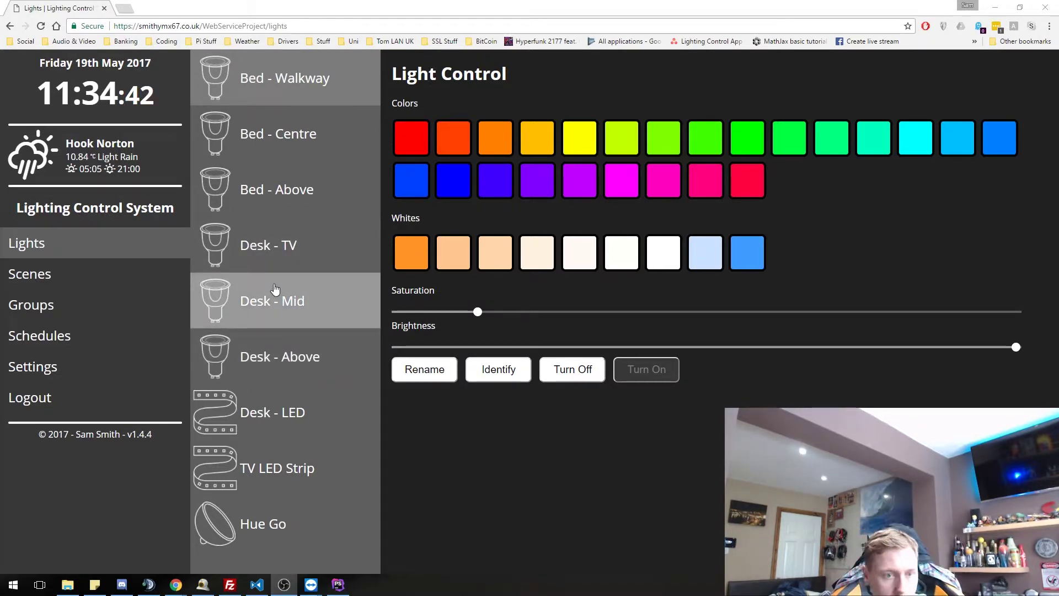
# - Select Bed - Centre in the lights list to show its settings
pyautogui.click(328, 139)
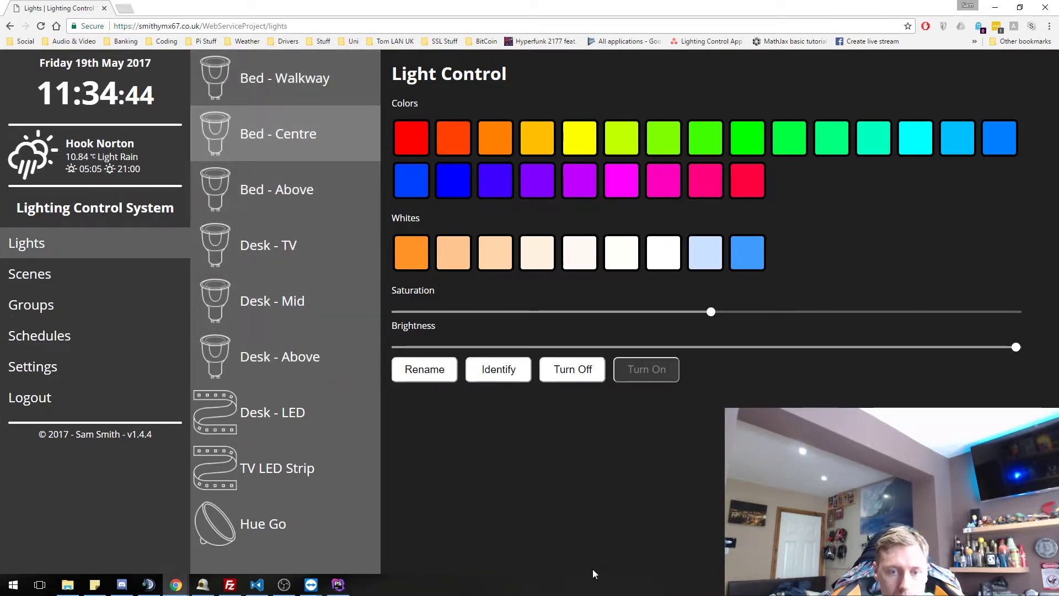
pyautogui.click(507, 372)
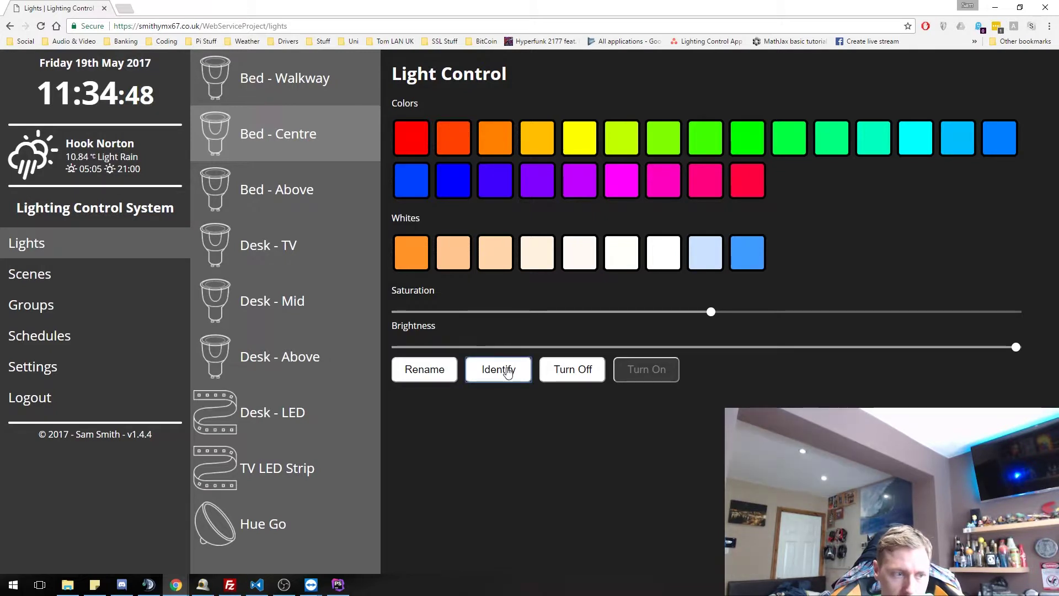
pyautogui.click(440, 371)
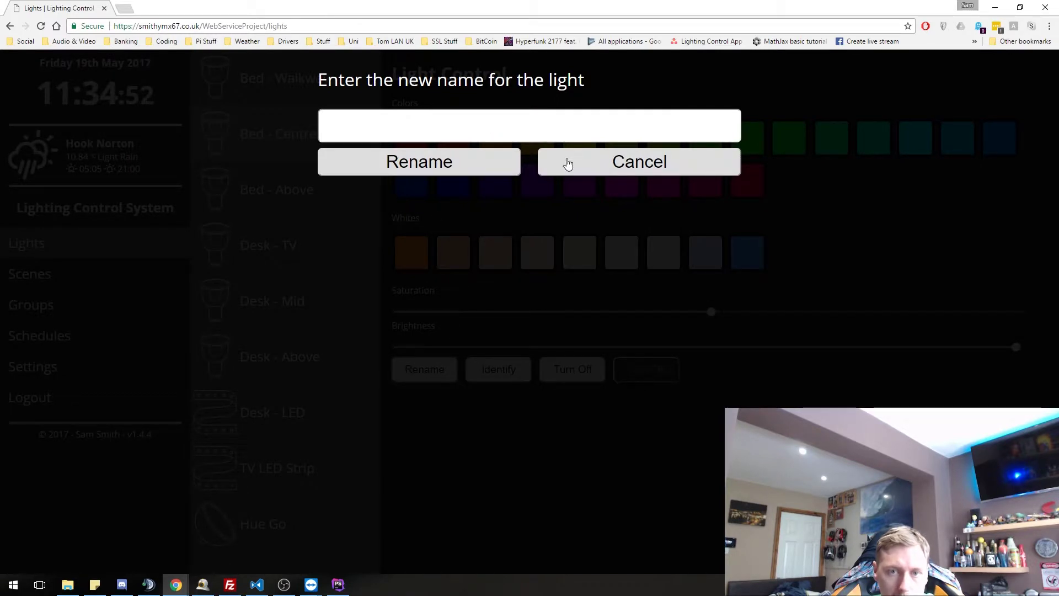
pyautogui.click(567, 163)
pyautogui.click(594, 372)
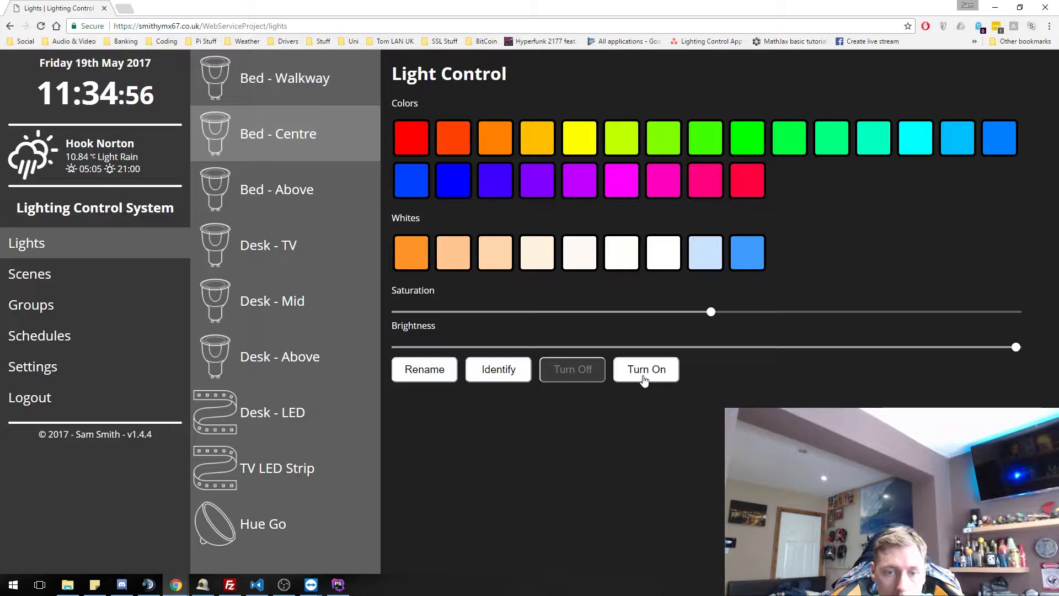
pyautogui.click(507, 380)
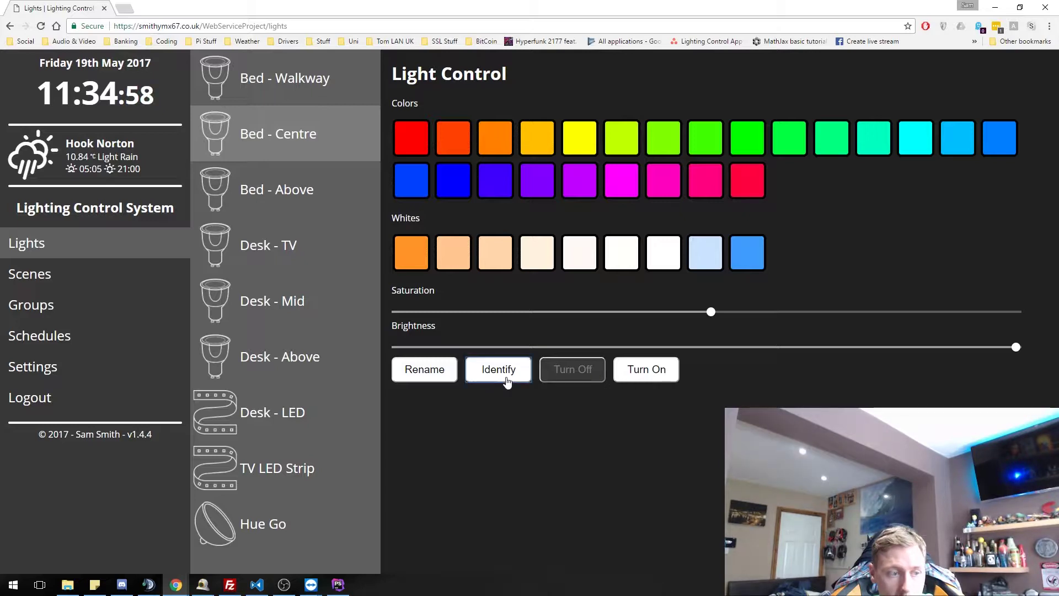
pyautogui.click(660, 372)
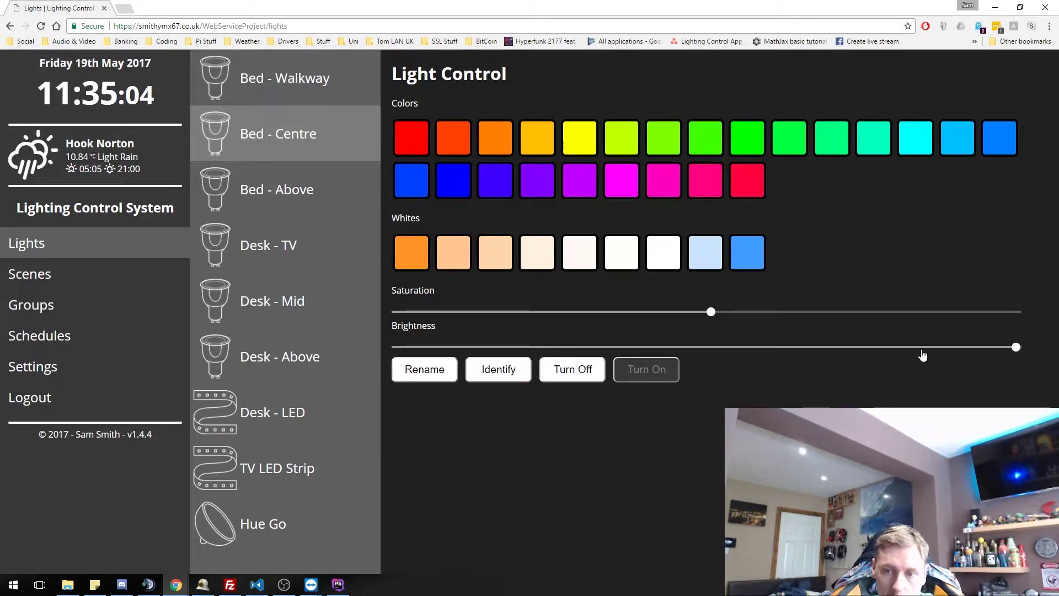
pyautogui.moveTo(1015, 350); pyautogui.dragTo(396, 353)
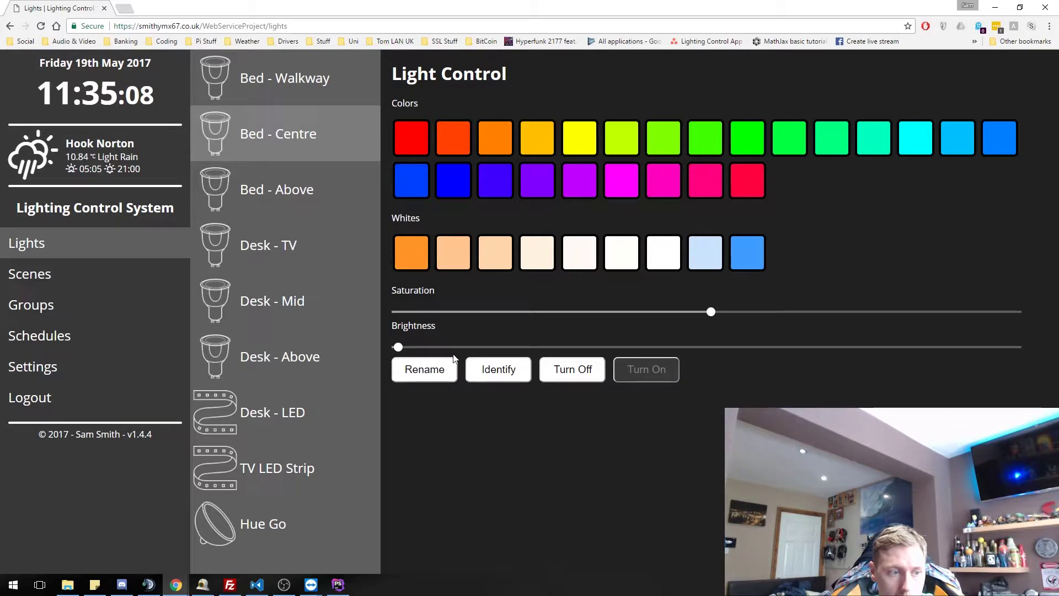
pyautogui.click(707, 348)
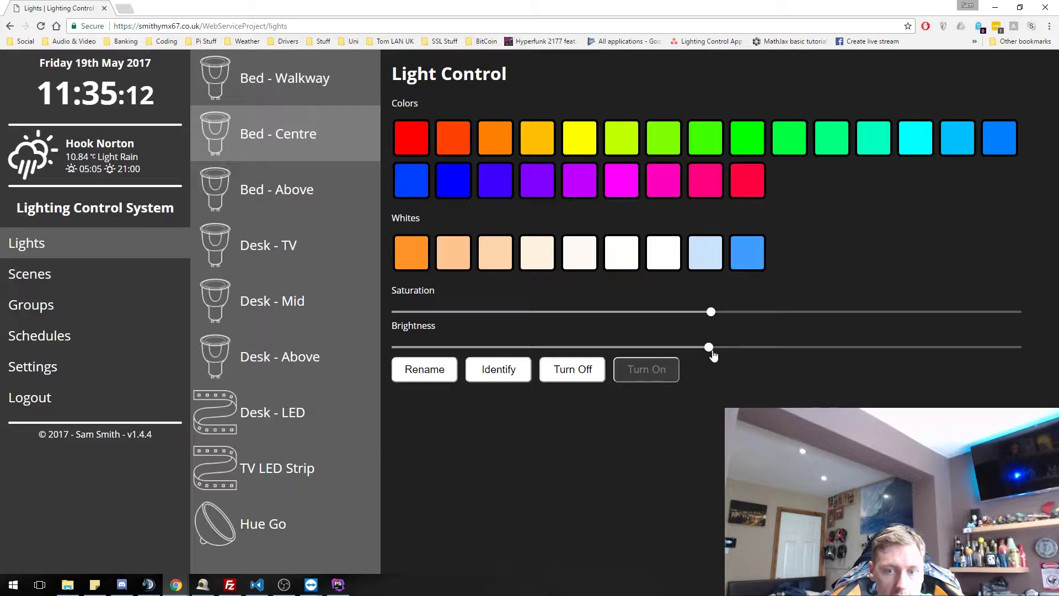
pyautogui.moveTo(711, 348); pyautogui.dragTo(1025, 347)
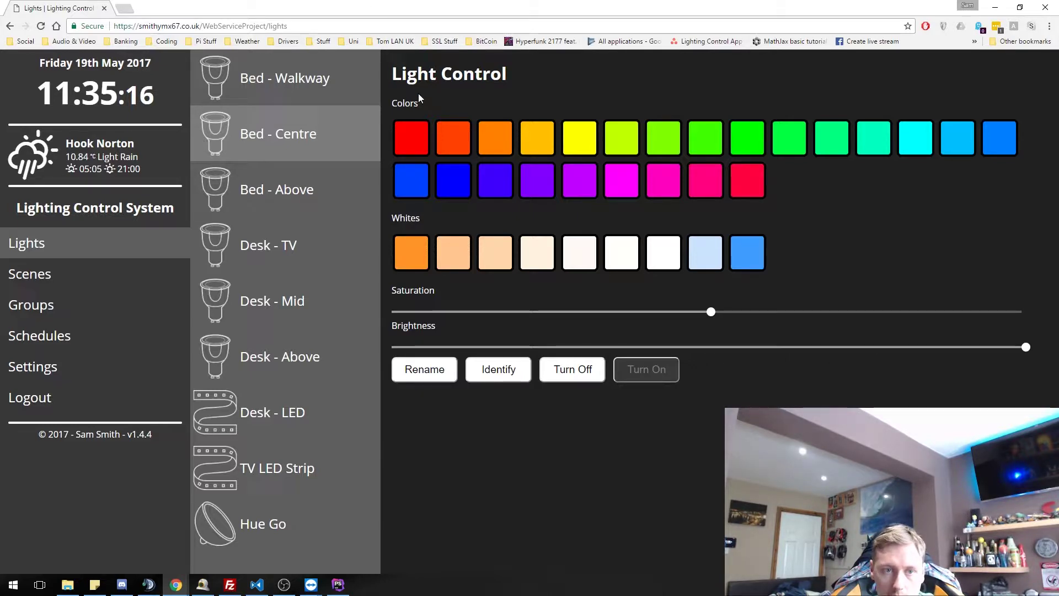
# - Change Bed - Centre's colour to red, then yellow, then another hue
pyautogui.click(419, 140)
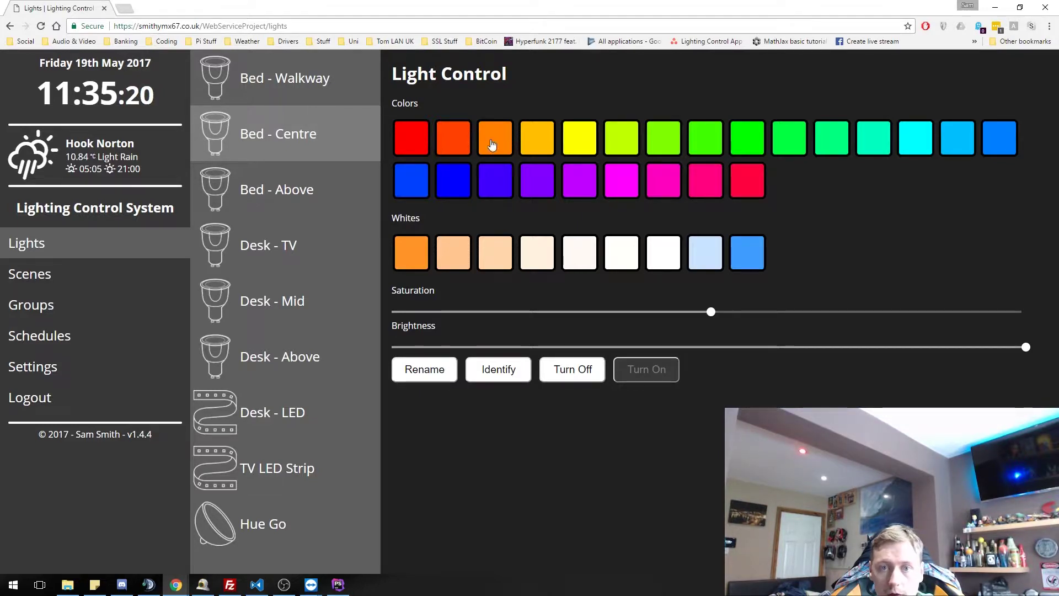
pyautogui.click(582, 142)
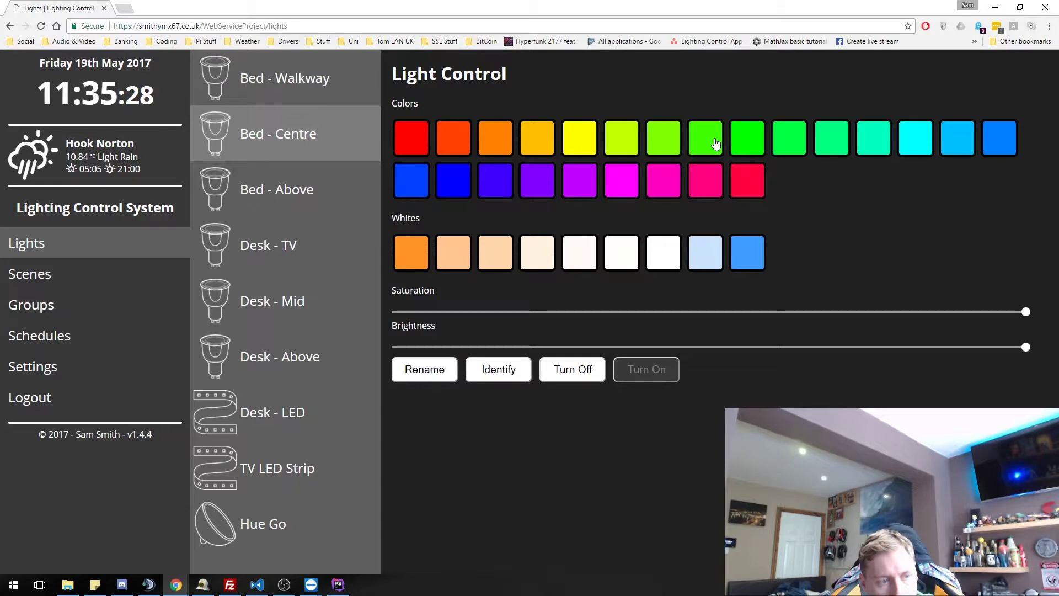
pyautogui.click(987, 144)
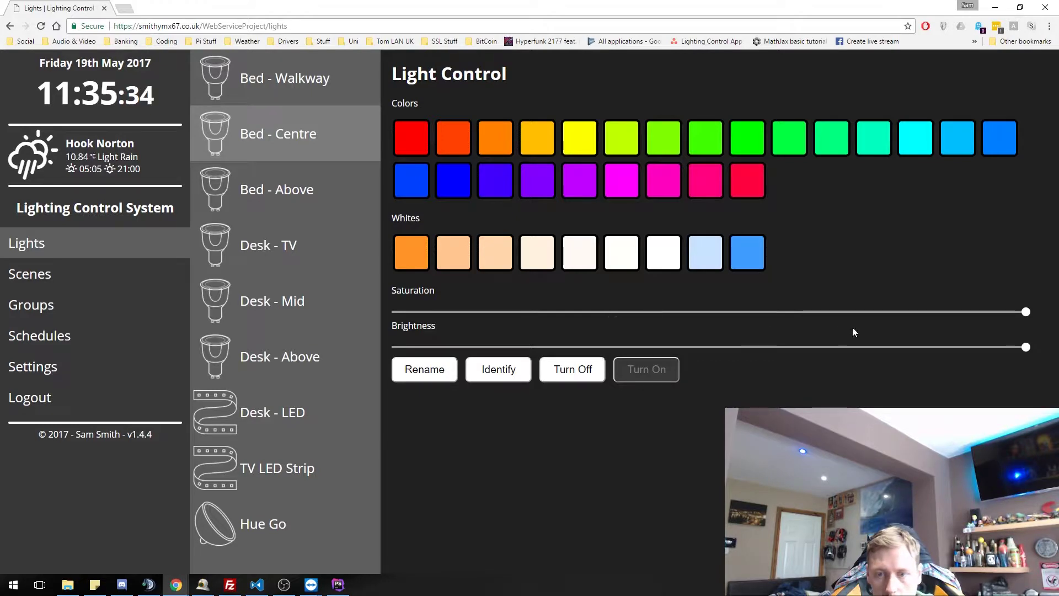
# - Drop saturation to about half, raise it back to full, set warm white, and test brightness
pyautogui.moveTo(1024, 313); pyautogui.dragTo(546, 319)
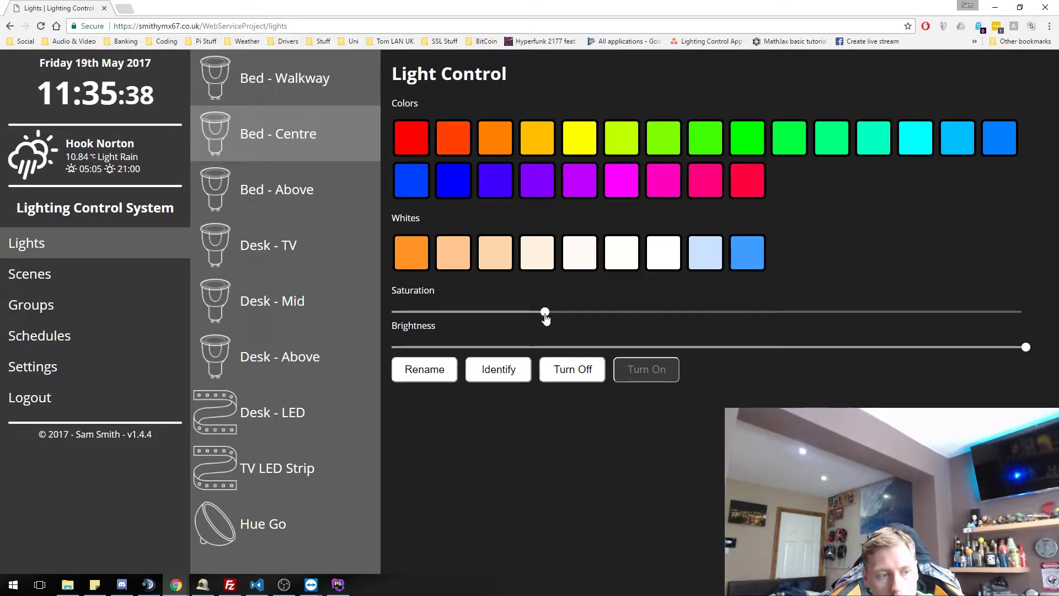
pyautogui.click(704, 319)
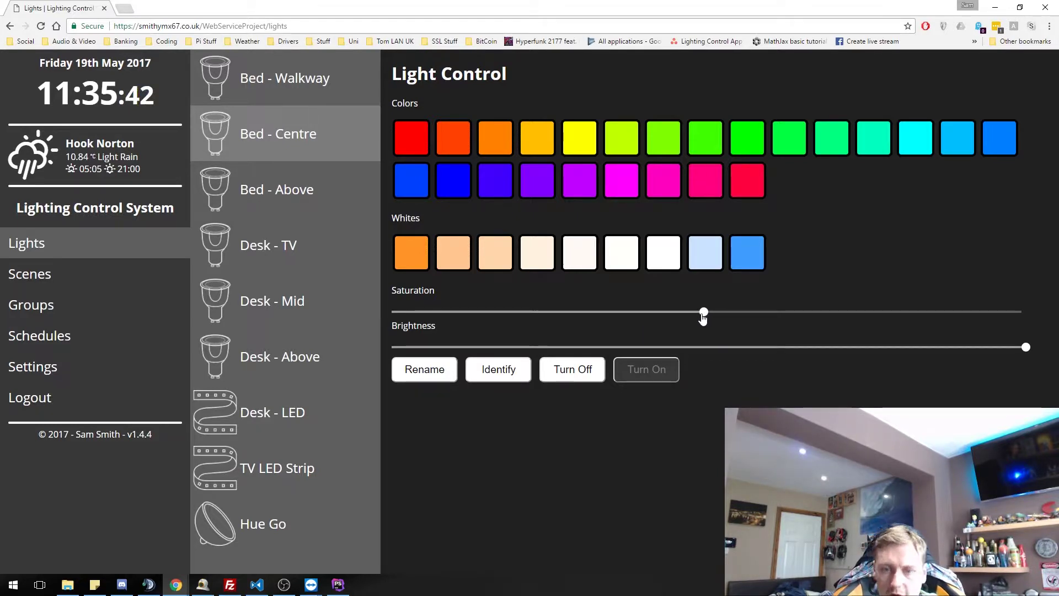
pyautogui.moveTo(703, 319); pyautogui.dragTo(1025, 314)
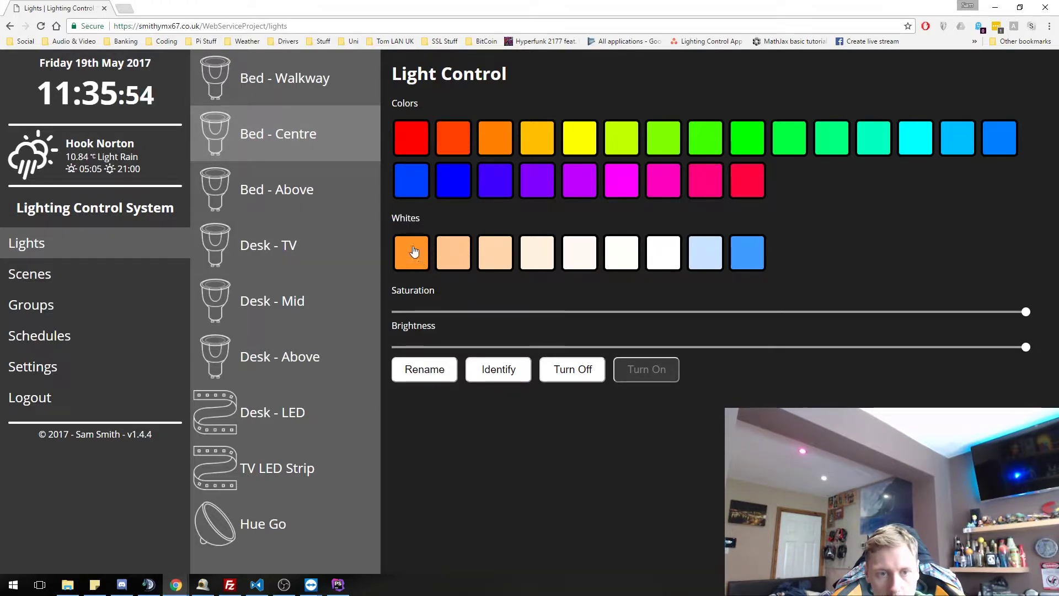
pyautogui.click(415, 251)
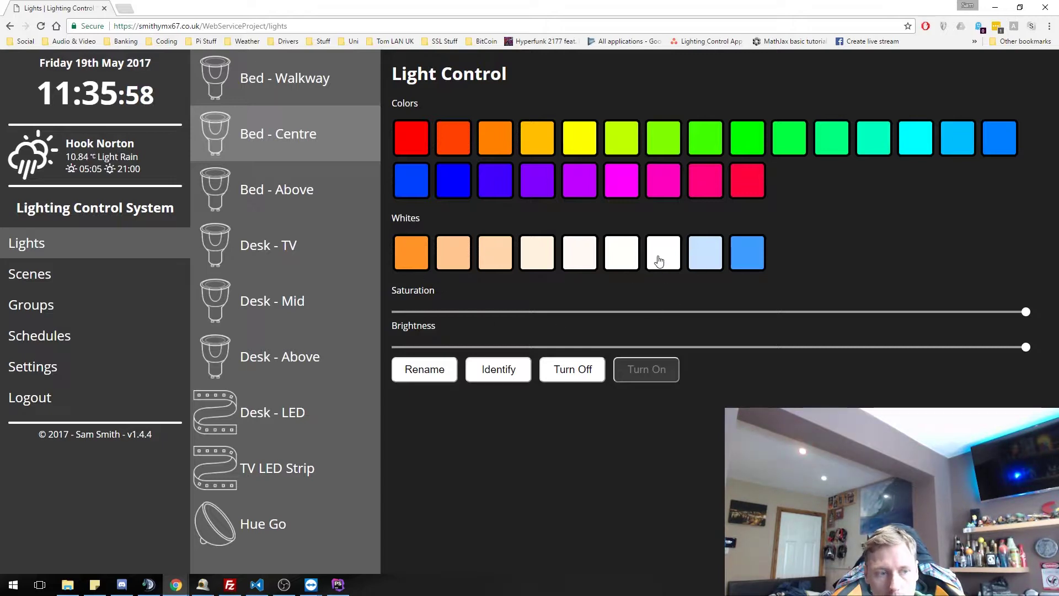
pyautogui.click(744, 263)
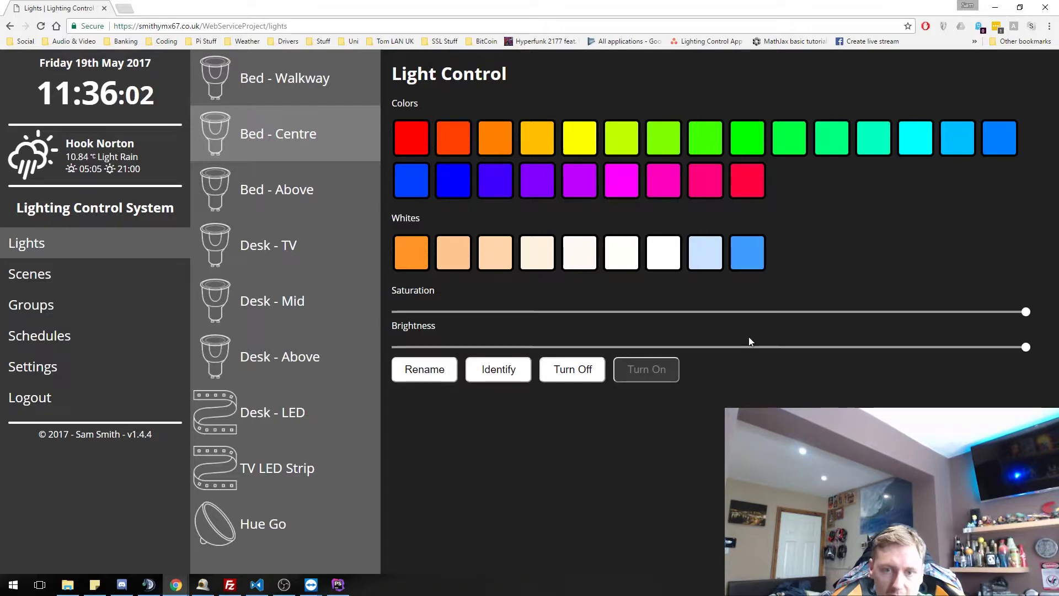
pyautogui.click(689, 347)
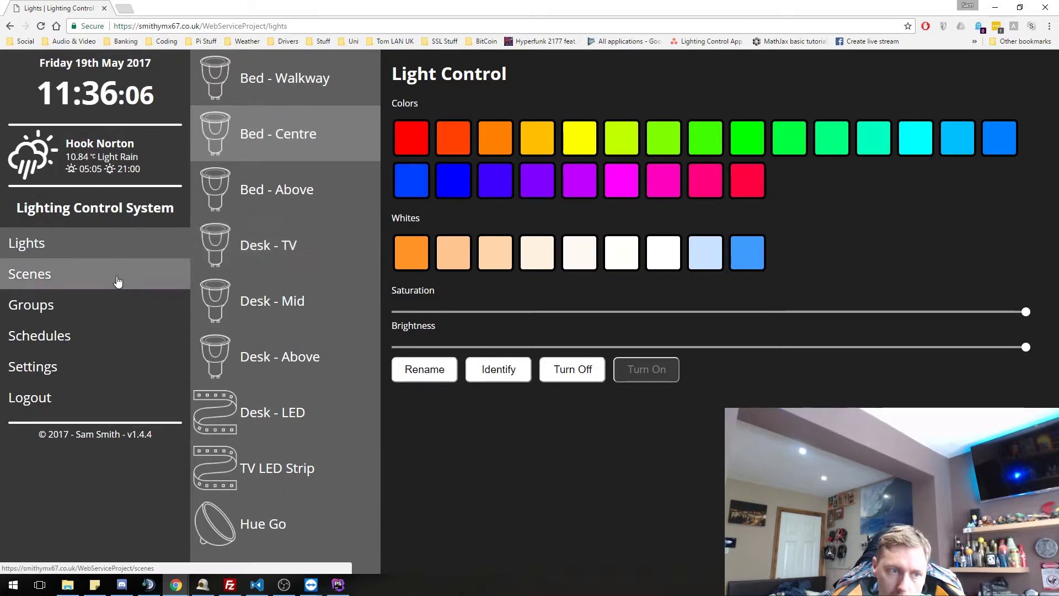
# - Turn the Bed Area Lights group red and make it flash to identify it
pyautogui.click(99, 309)
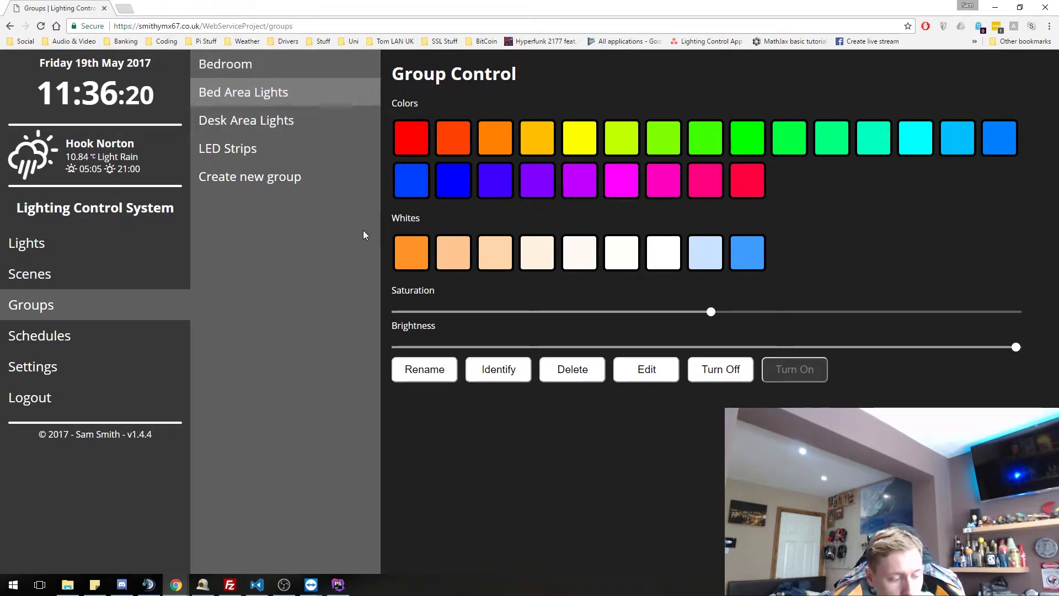
pyautogui.click(423, 143)
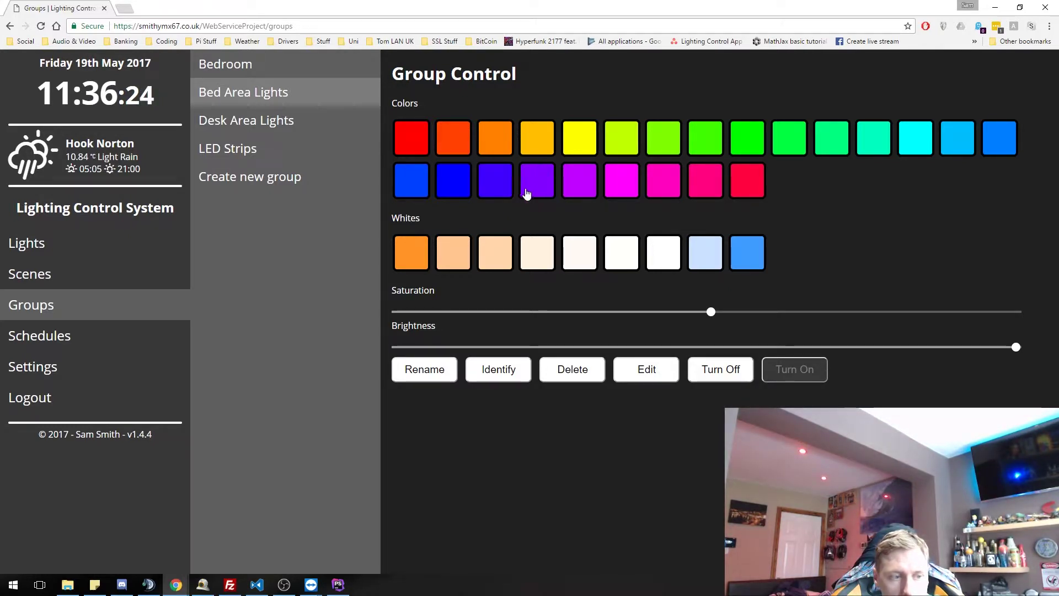
pyautogui.click(493, 380)
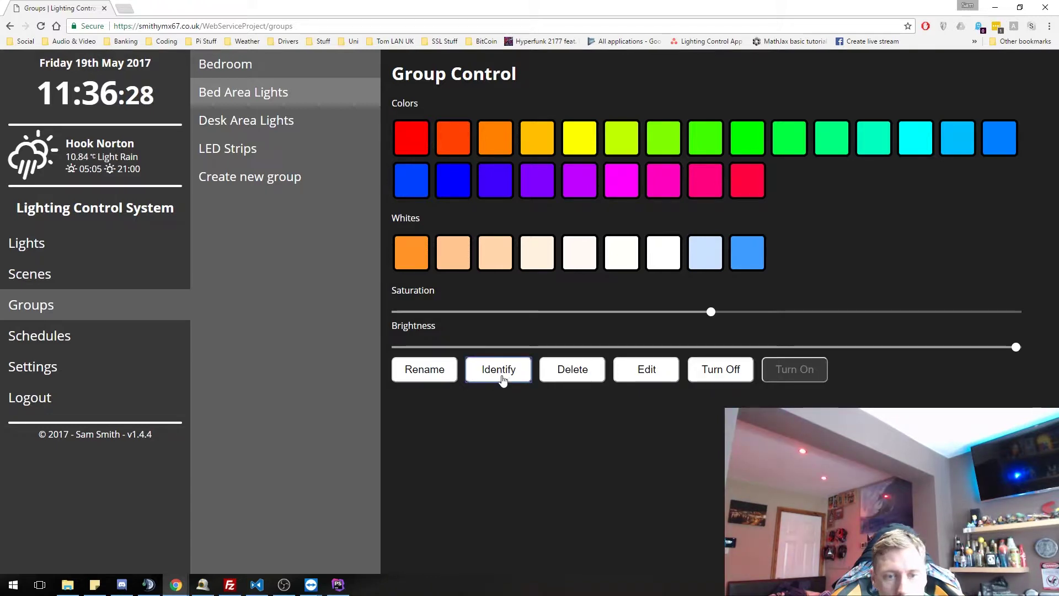
# - Start renaming, then deleting, the Bed Area Lights group, cancelling both
pyautogui.click(444, 375)
pyautogui.click(572, 164)
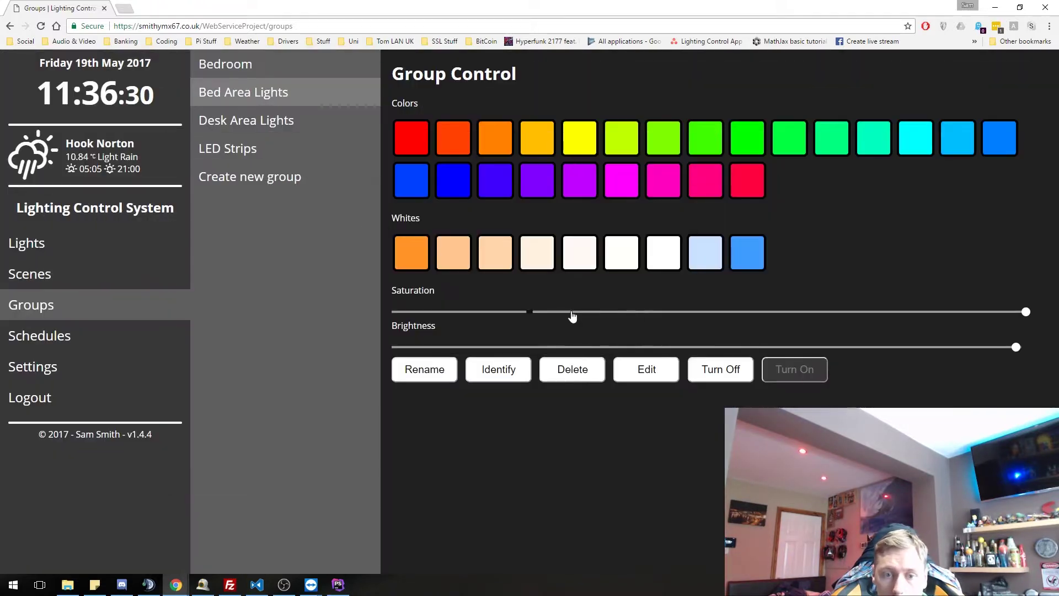
pyautogui.click(588, 380)
pyautogui.click(585, 137)
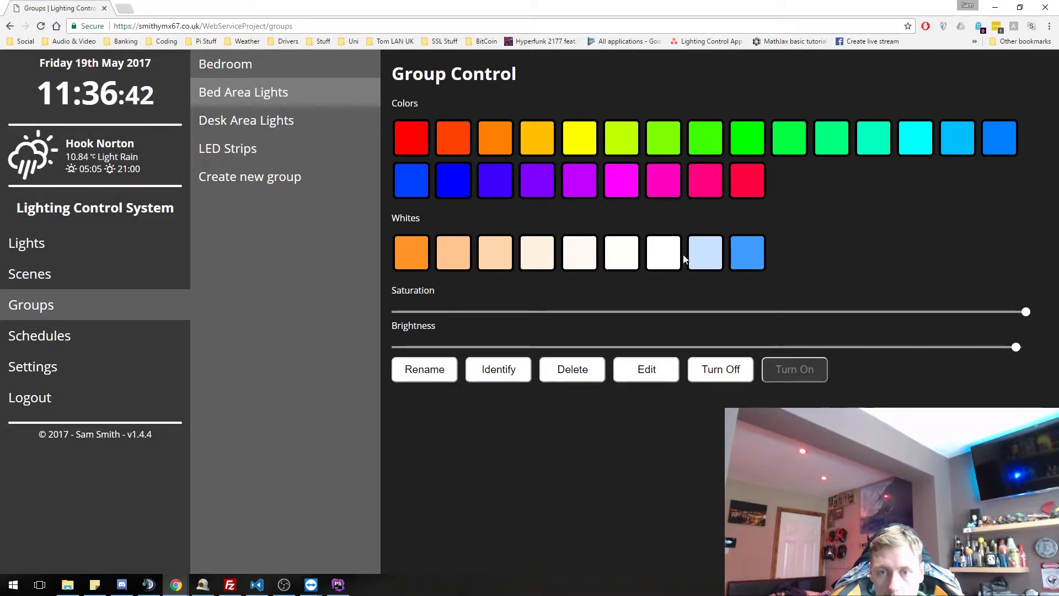
# - Set Bed Area Lights to cool white, switch it off and on, then bring up the new-group form
pyautogui.click(743, 255)
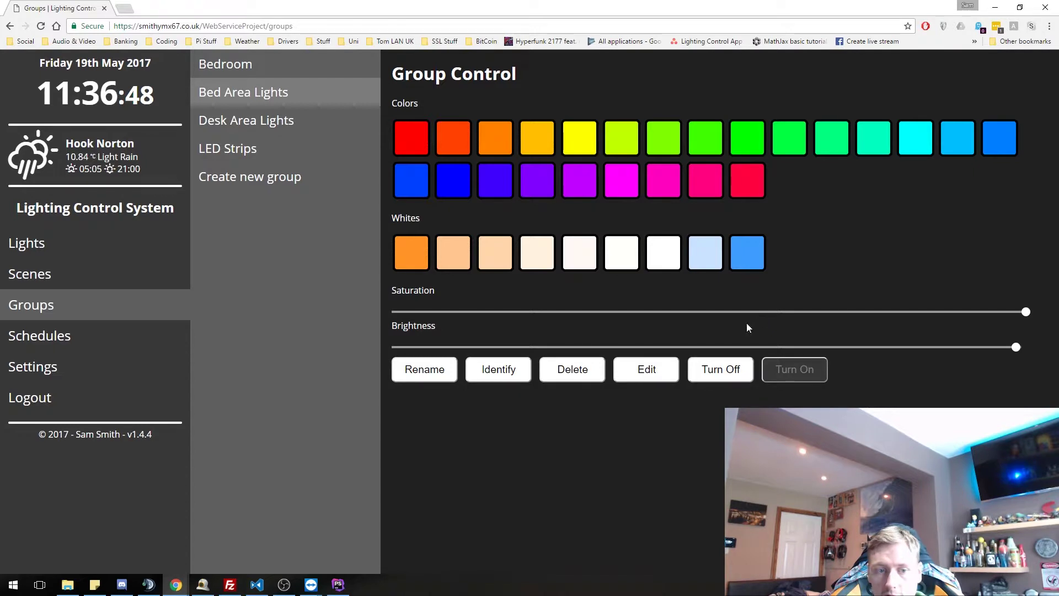
pyautogui.click(720, 373)
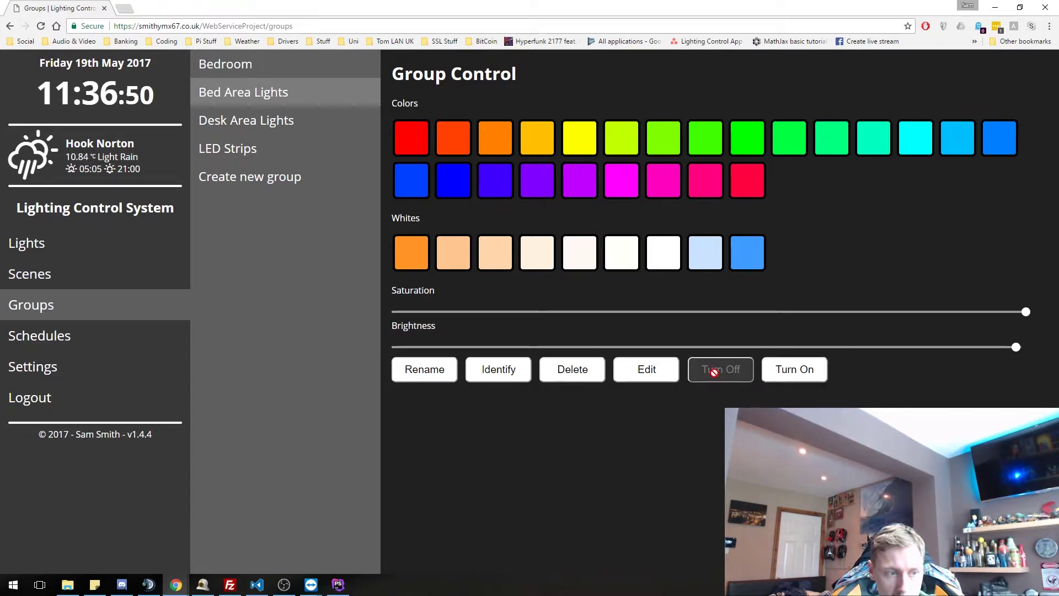
pyautogui.click(780, 371)
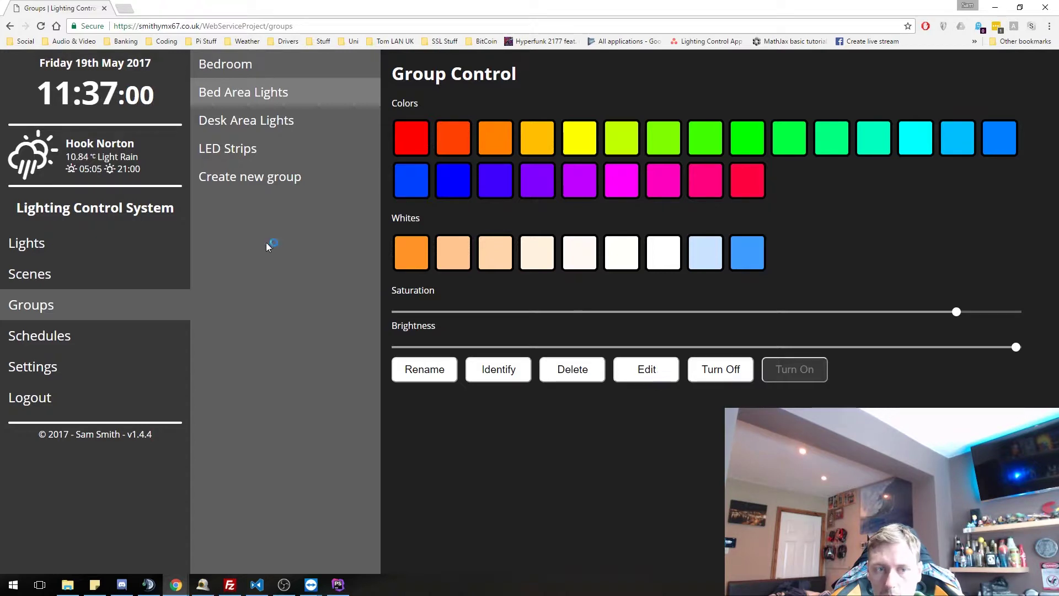
pyautogui.click(267, 181)
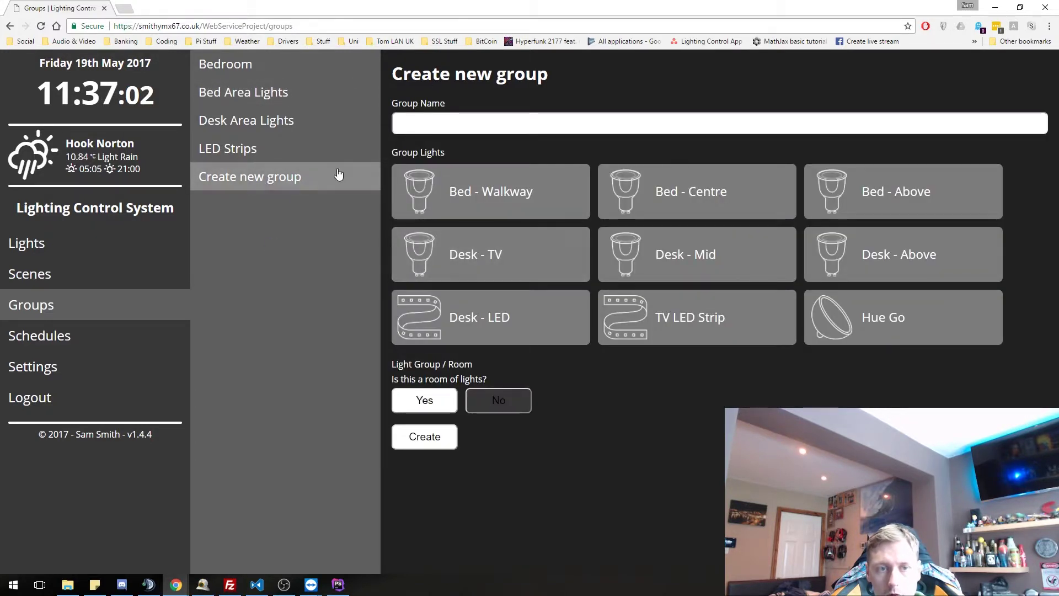
# - Name the new group 'Test' and select Bed - Centre, Bed - Above, TV LED Strip and Hue Go
pyautogui.click(425, 123)
pyautogui.write('Te')
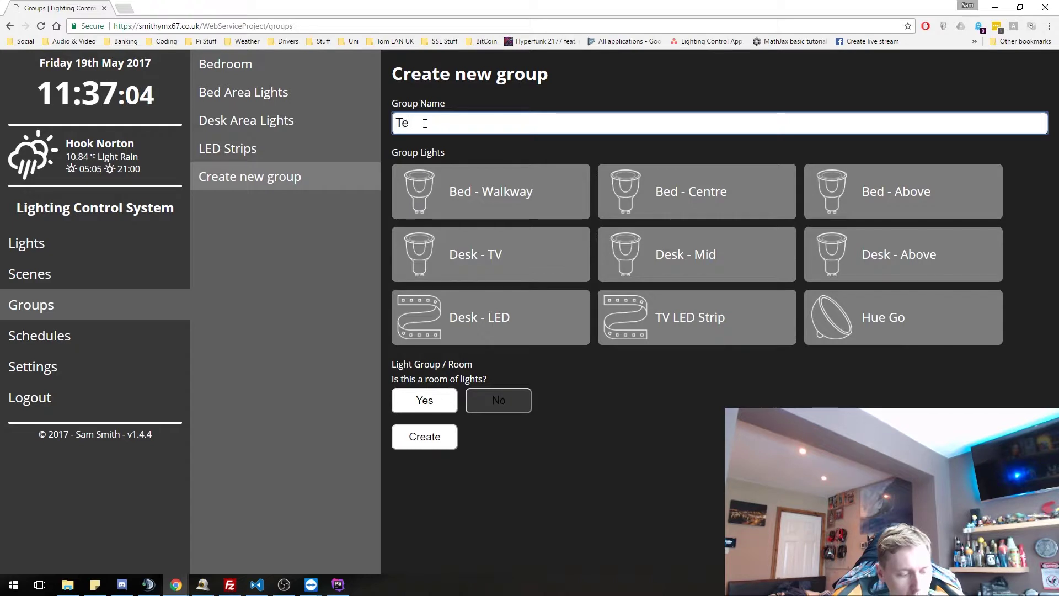
pyautogui.write('st')
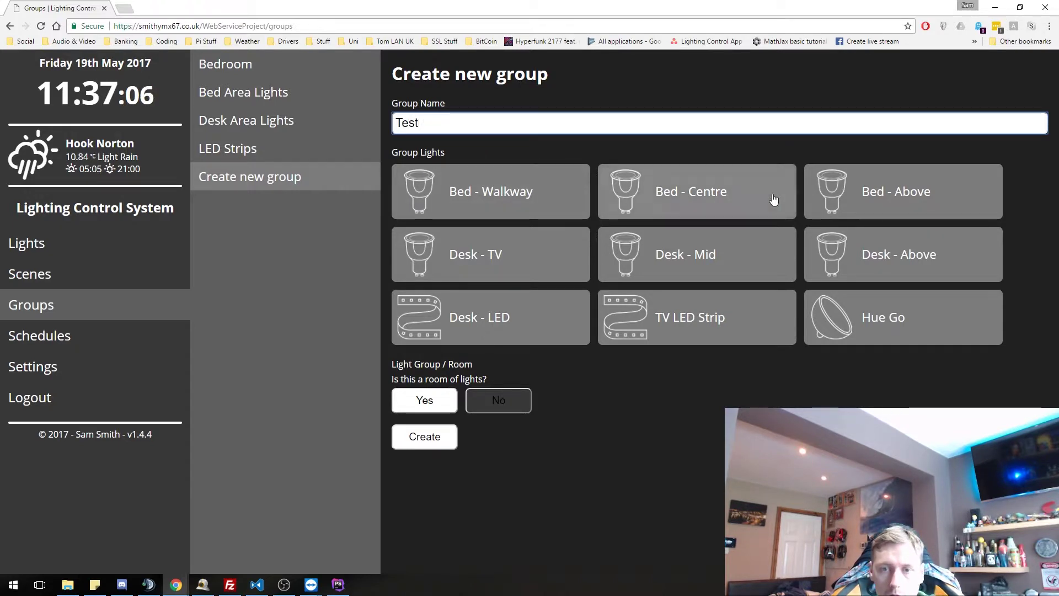
pyautogui.click(834, 312)
pyautogui.click(712, 273)
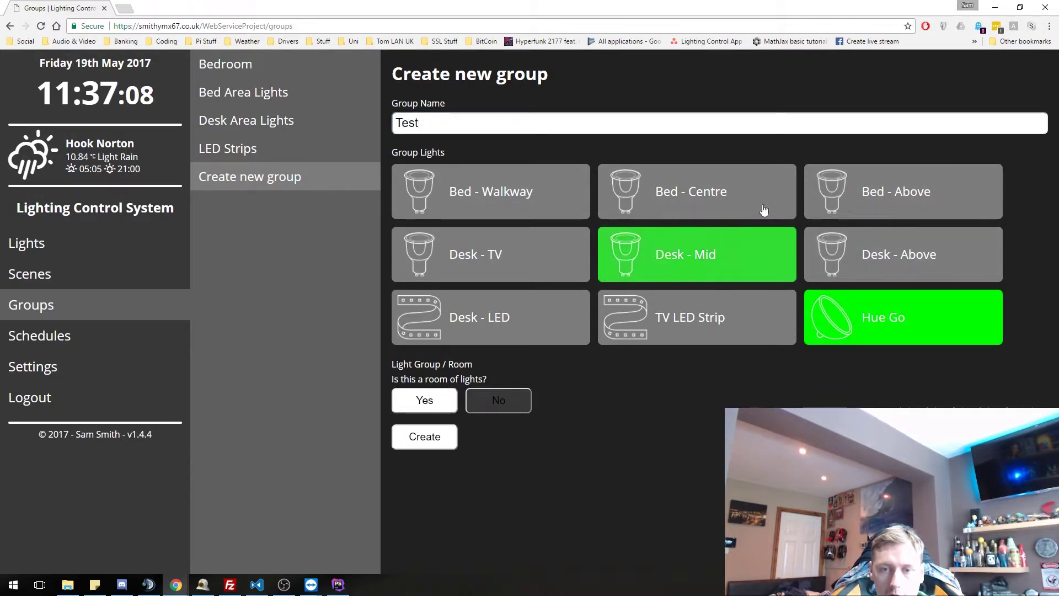
pyautogui.click(871, 206)
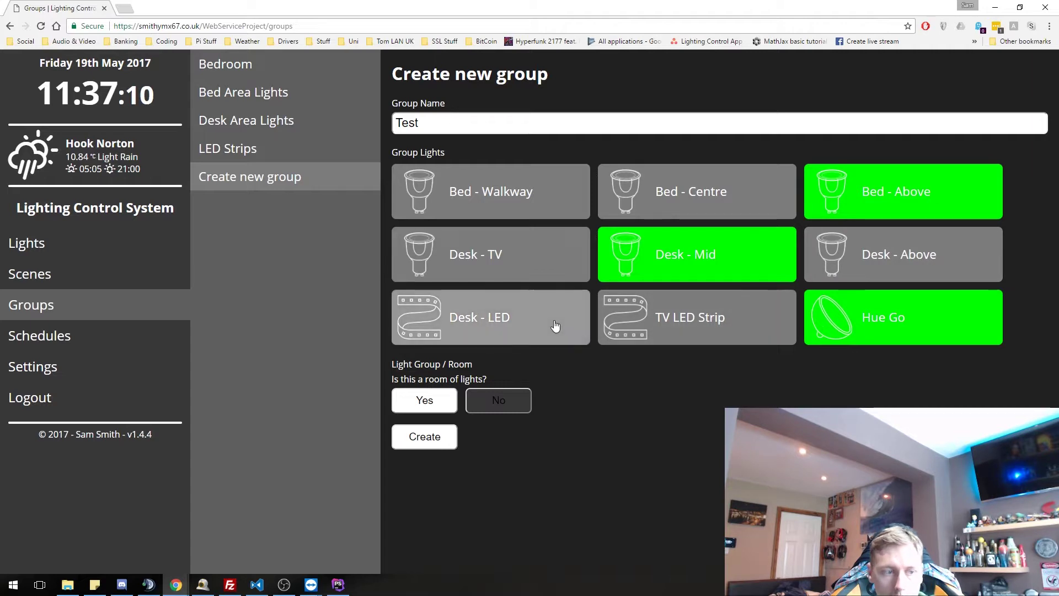
pyautogui.click(741, 267)
pyautogui.click(859, 322)
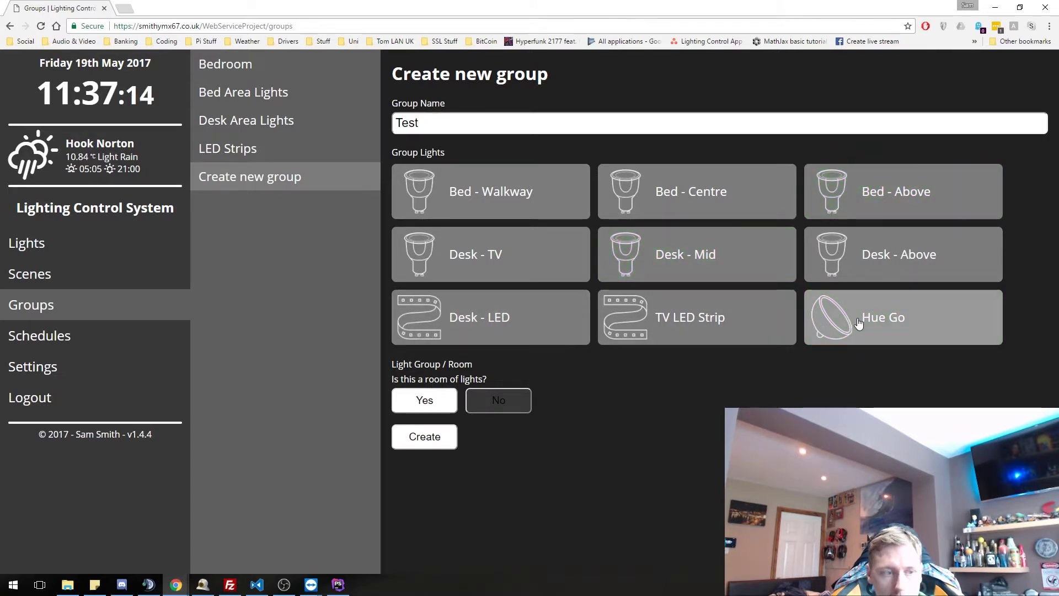
pyautogui.click(858, 323)
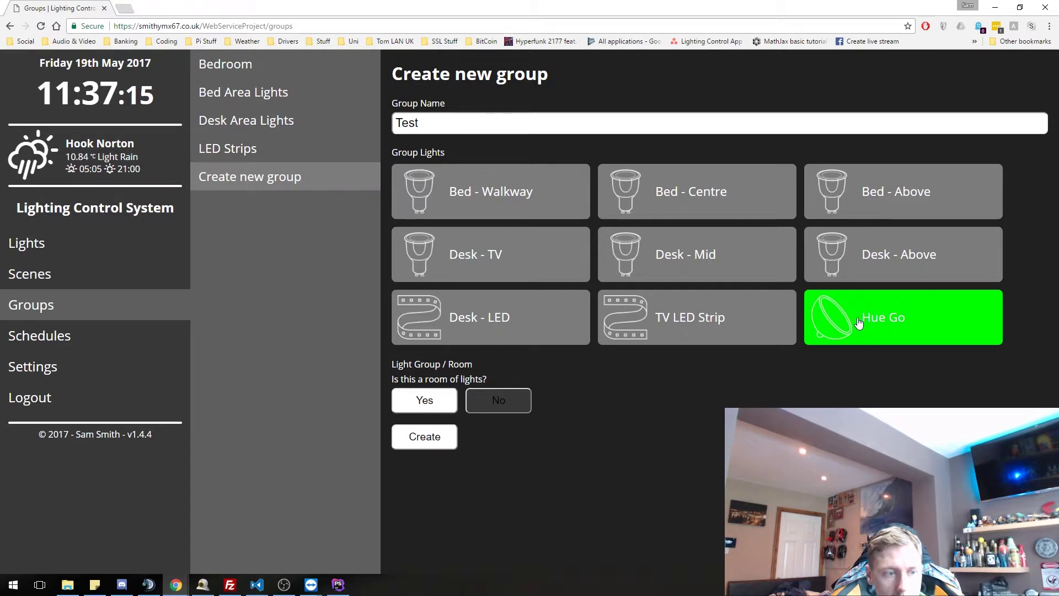
pyautogui.click(668, 320)
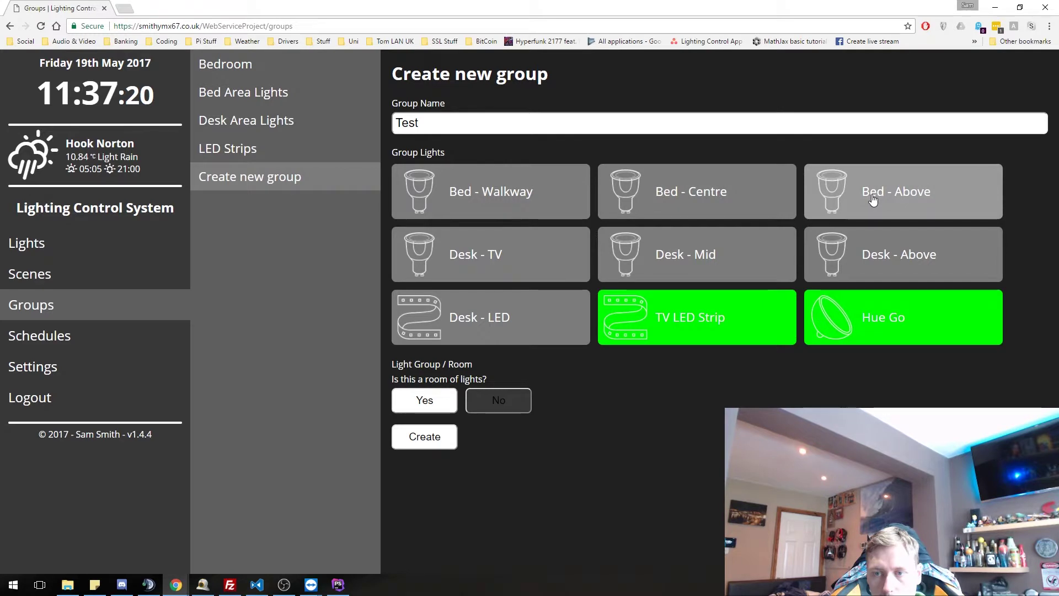
pyautogui.click(839, 204)
pyautogui.click(702, 203)
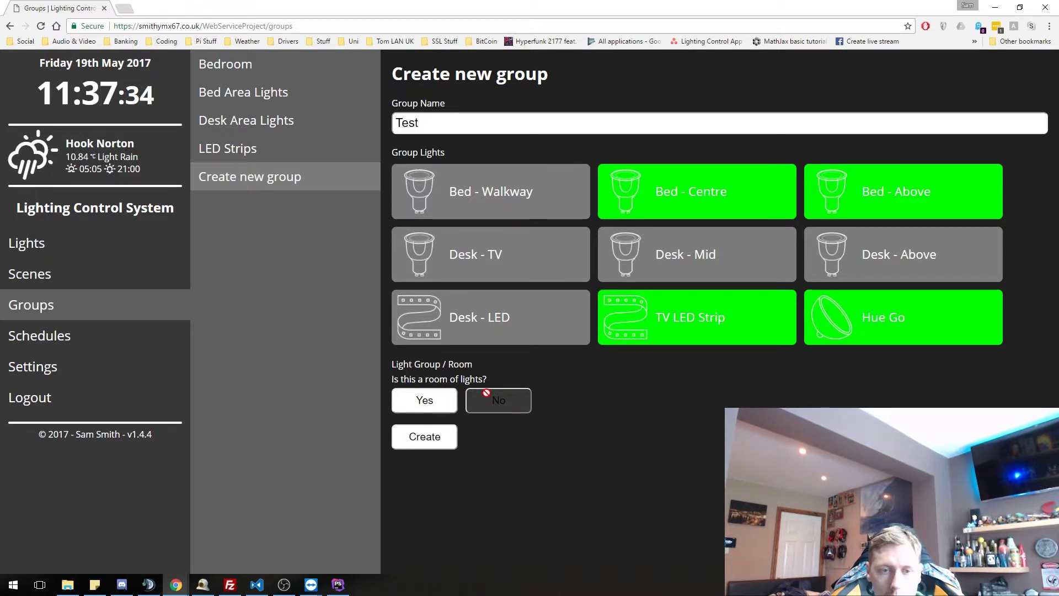
# - Mark the Test group as not a room and create it
pyautogui.click(434, 402)
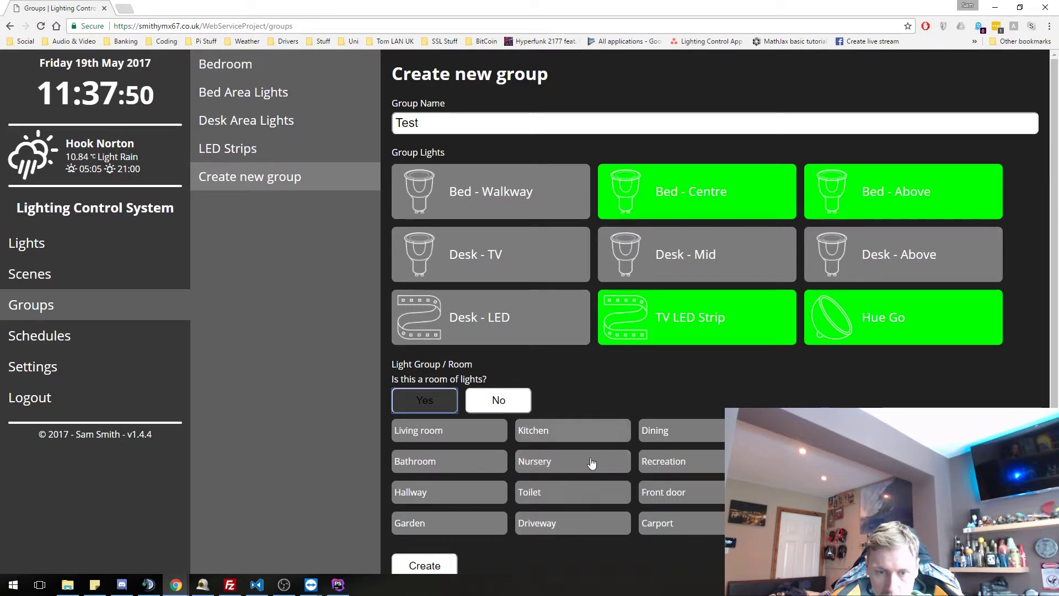
pyautogui.click(505, 401)
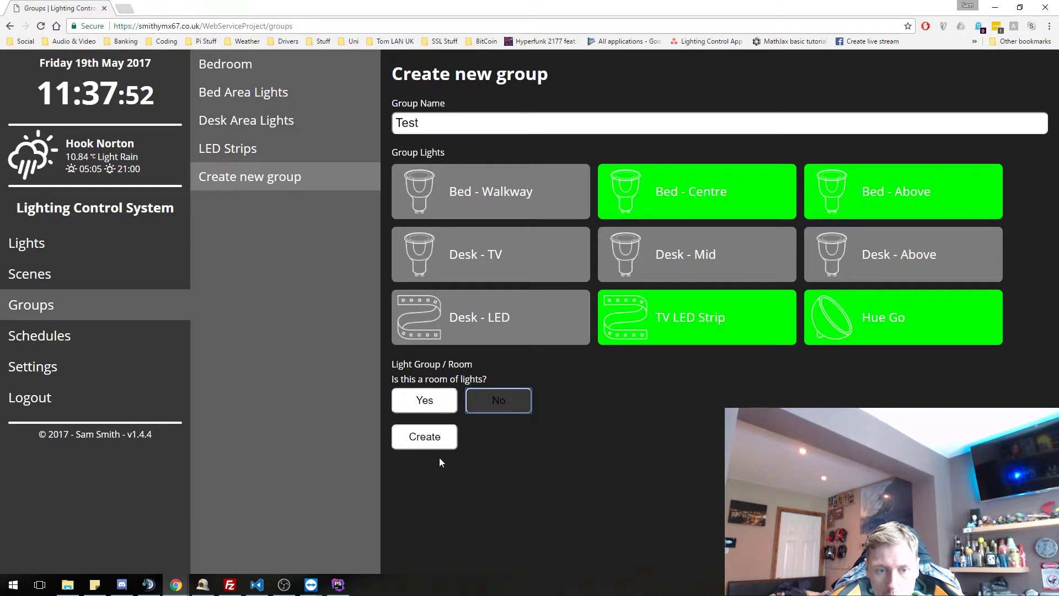
pyautogui.click(419, 444)
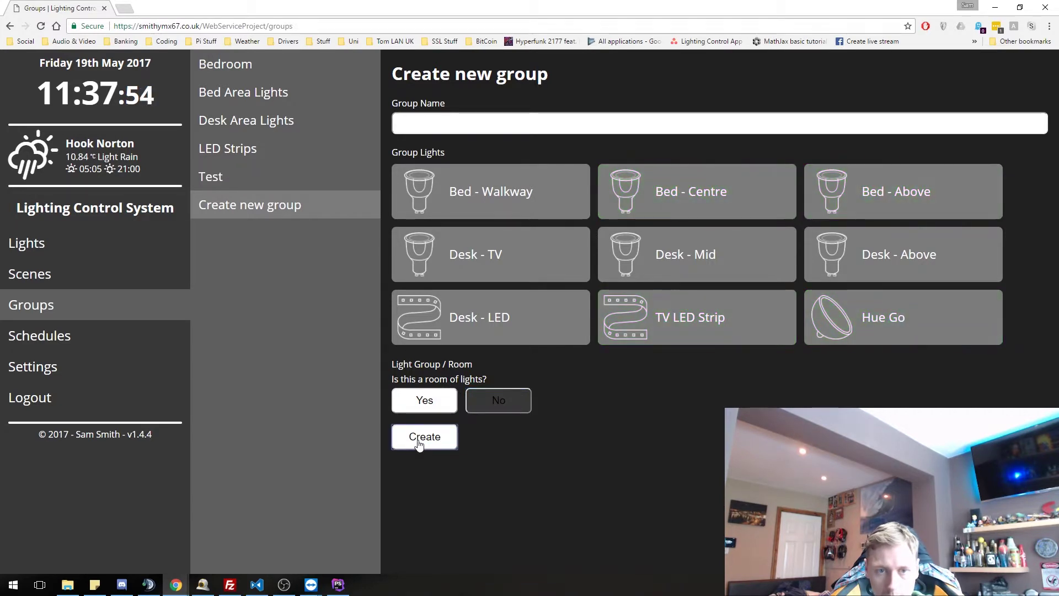
# - Open the Test group's controls, identify it, switch it off and on, and turn it red
pyautogui.click(244, 178)
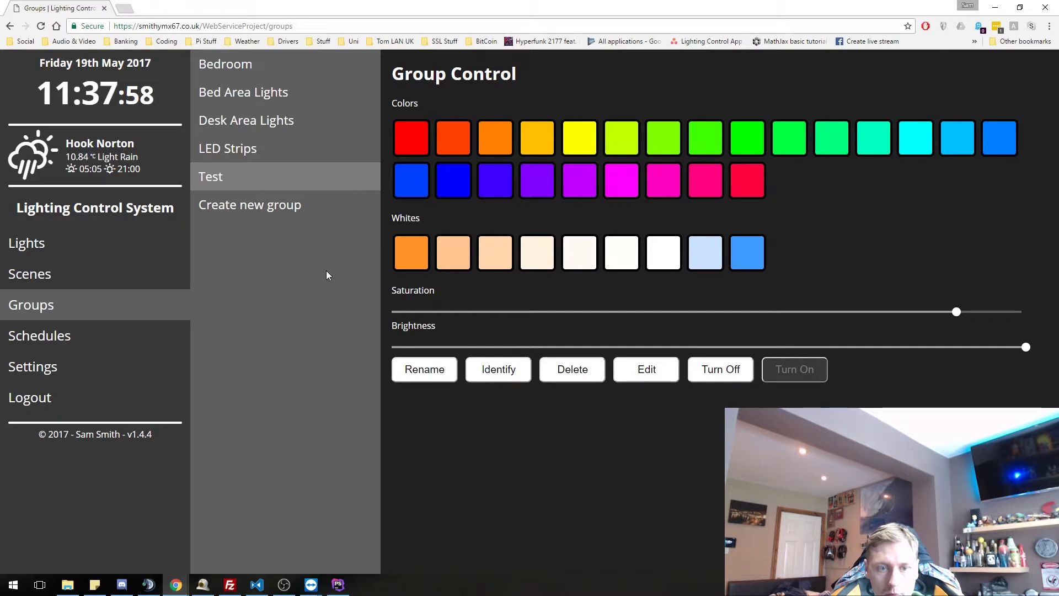
pyautogui.click(514, 373)
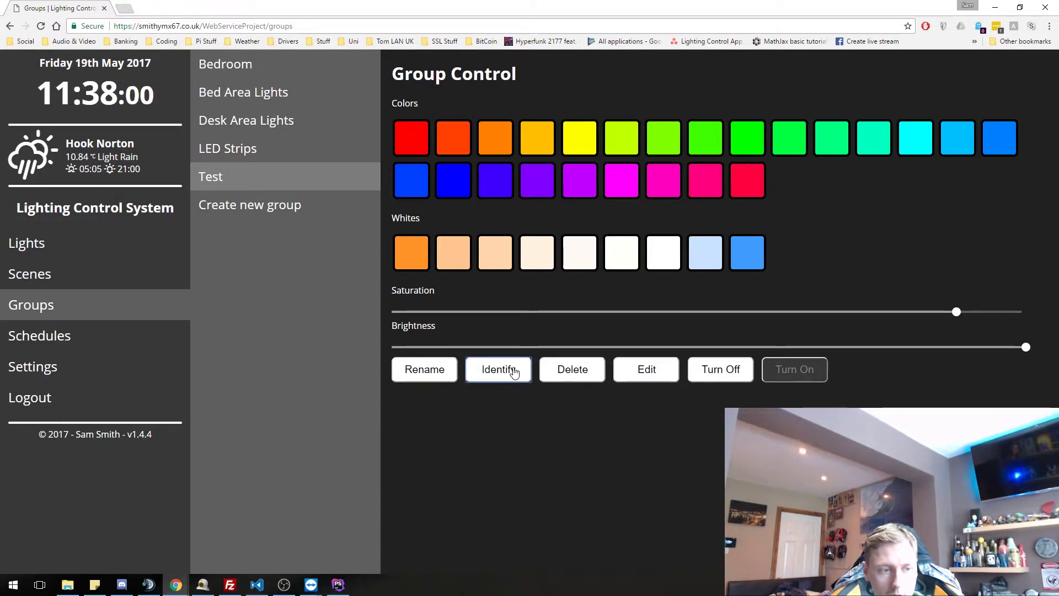
pyautogui.click(746, 369)
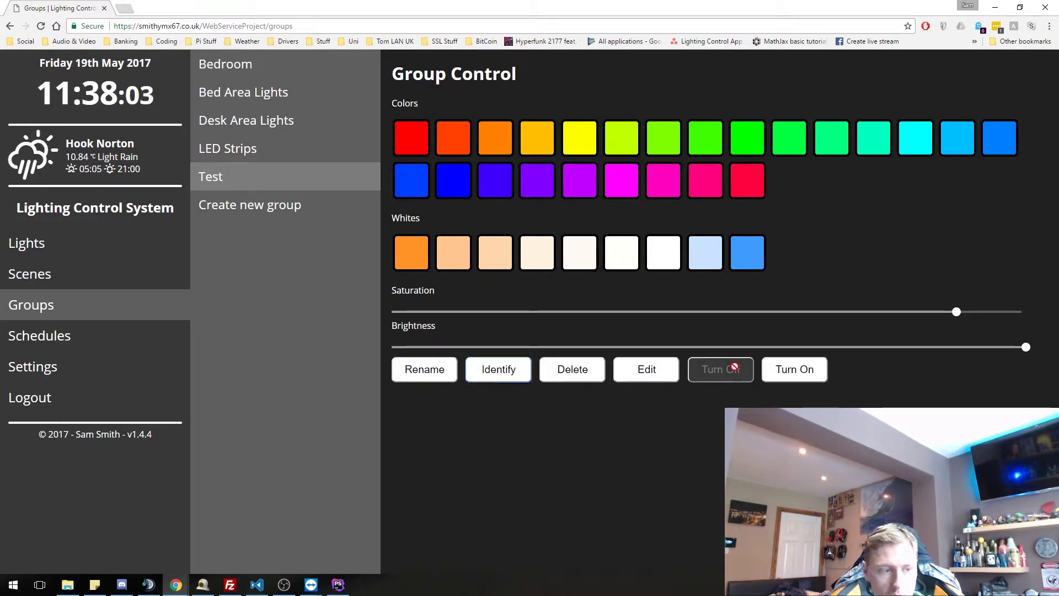
pyautogui.click(794, 383)
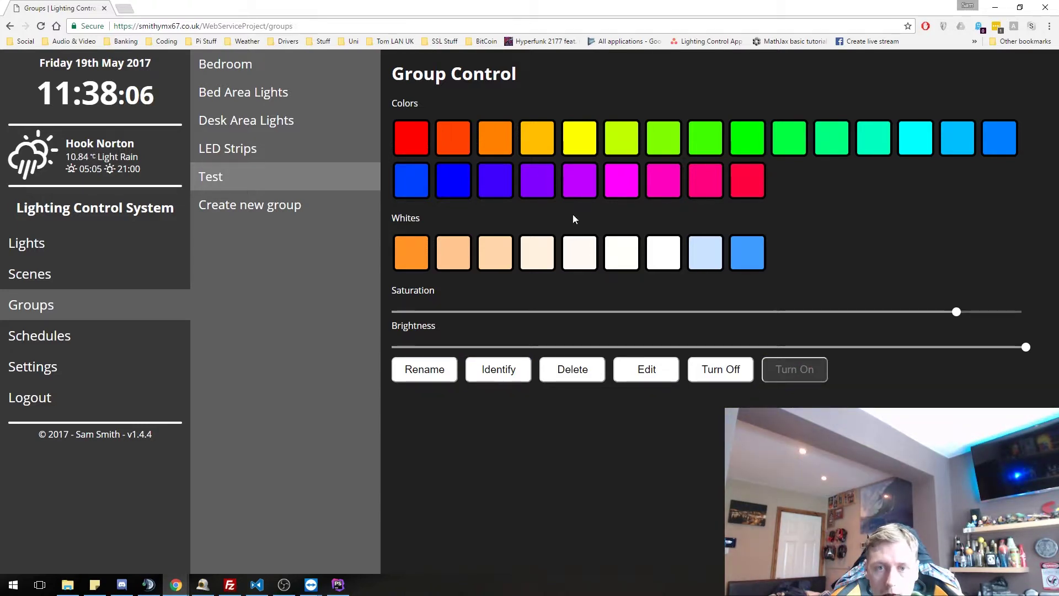
pyautogui.click(420, 143)
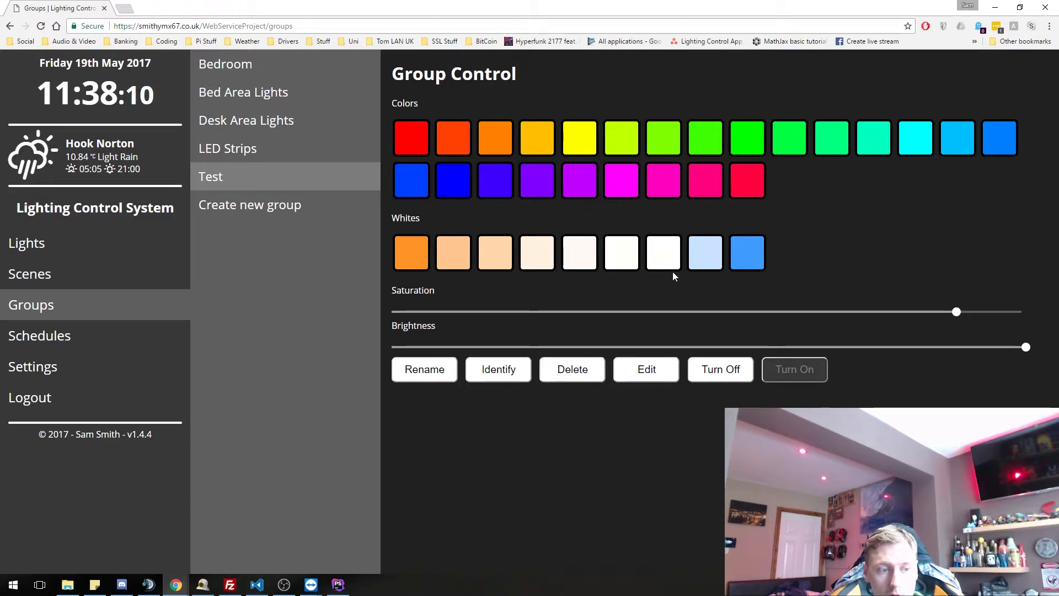
# - Remove Bed - Centre and Bed - Above from the Test group and save it
pyautogui.click(637, 375)
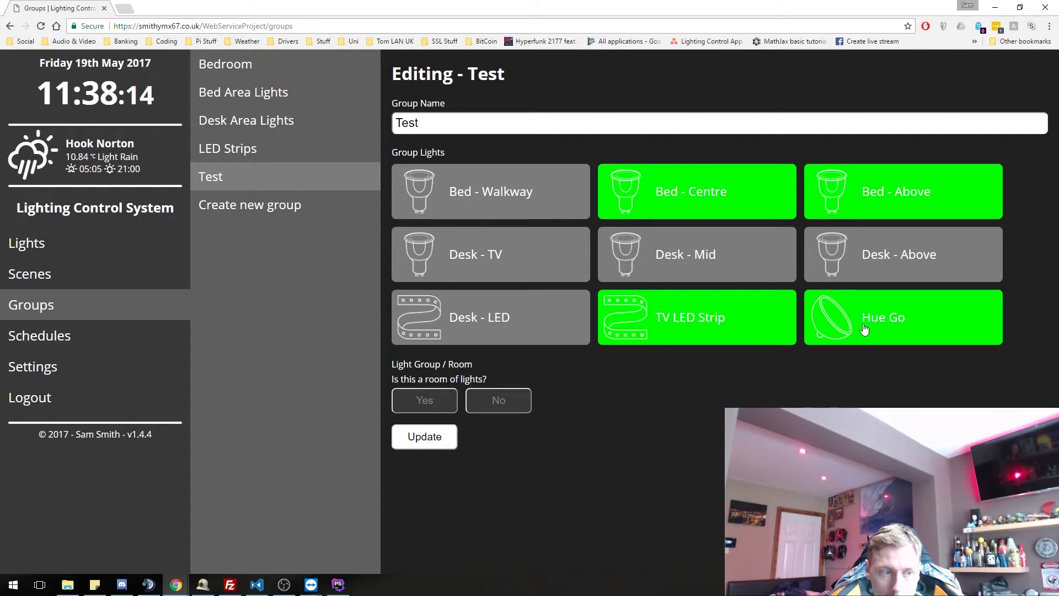
pyautogui.click(721, 208)
pyautogui.click(820, 204)
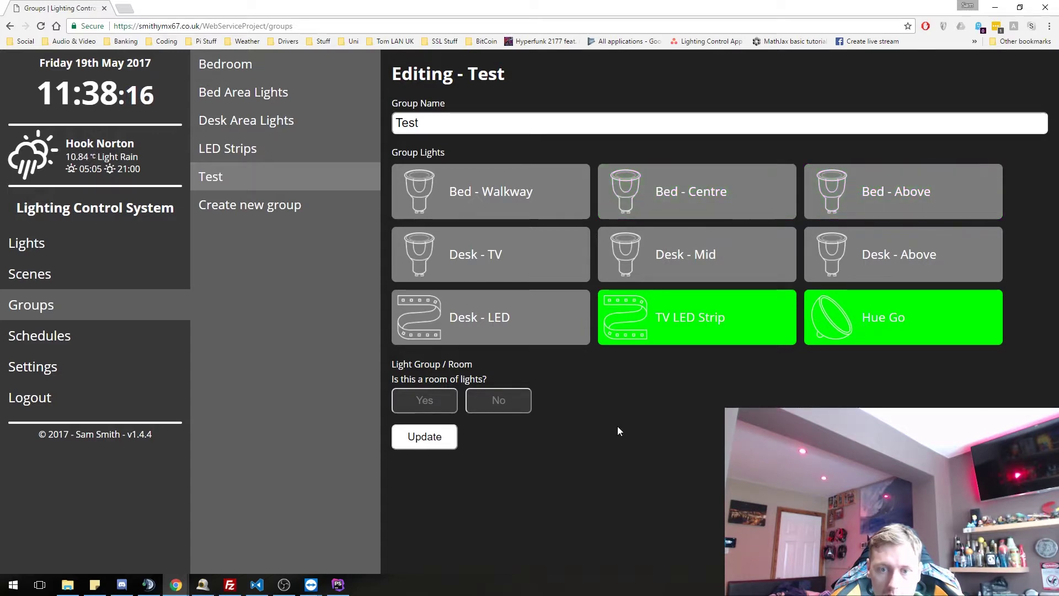
pyautogui.click(428, 437)
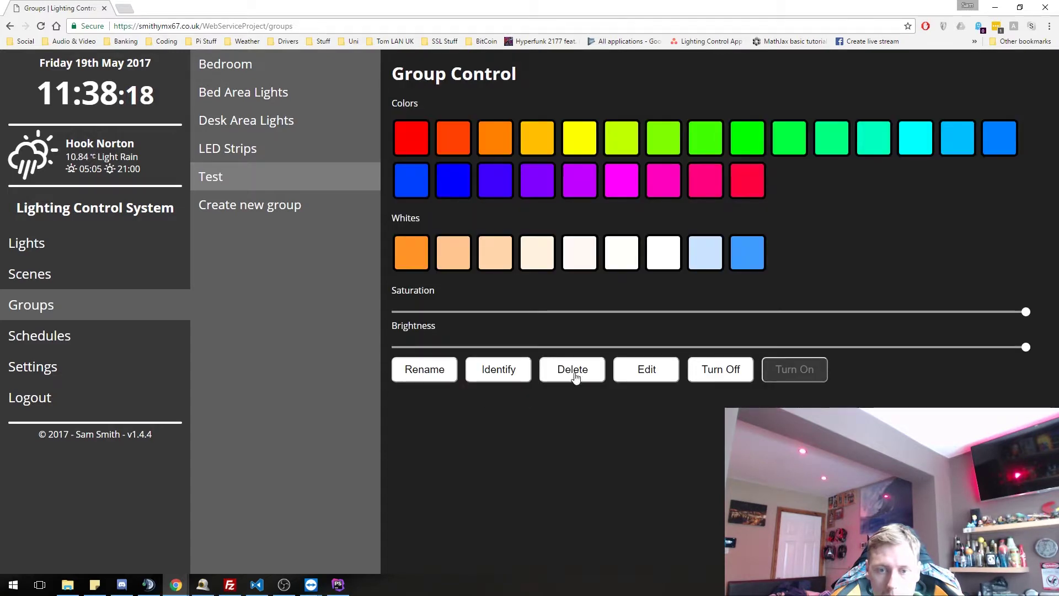
# - Leave the Test group editor, identify the group, switch it off and on, then open Scenes
pyautogui.click(617, 375)
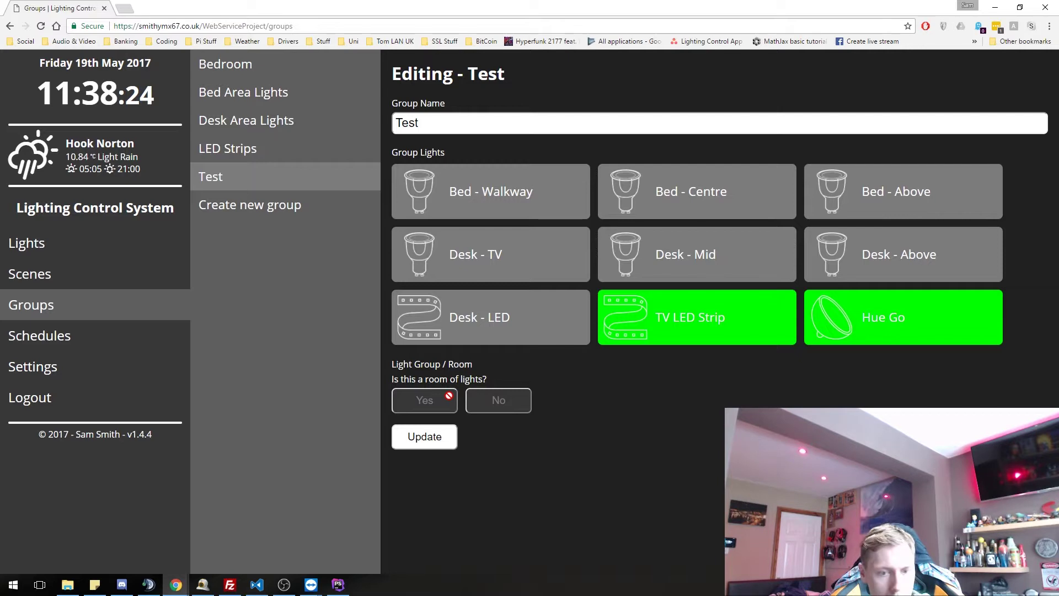
pyautogui.click(443, 439)
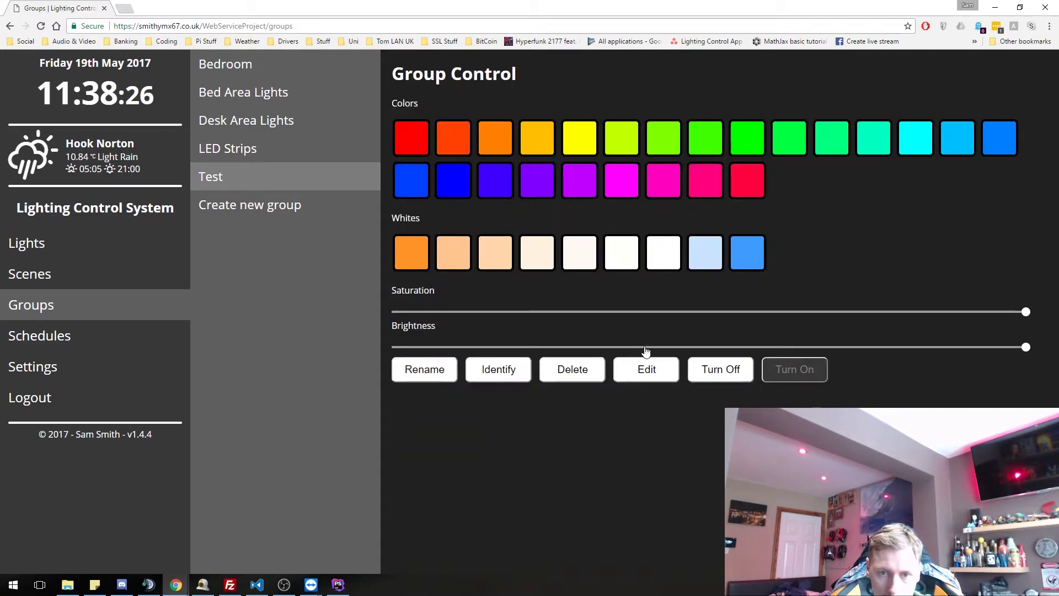
pyautogui.click(503, 374)
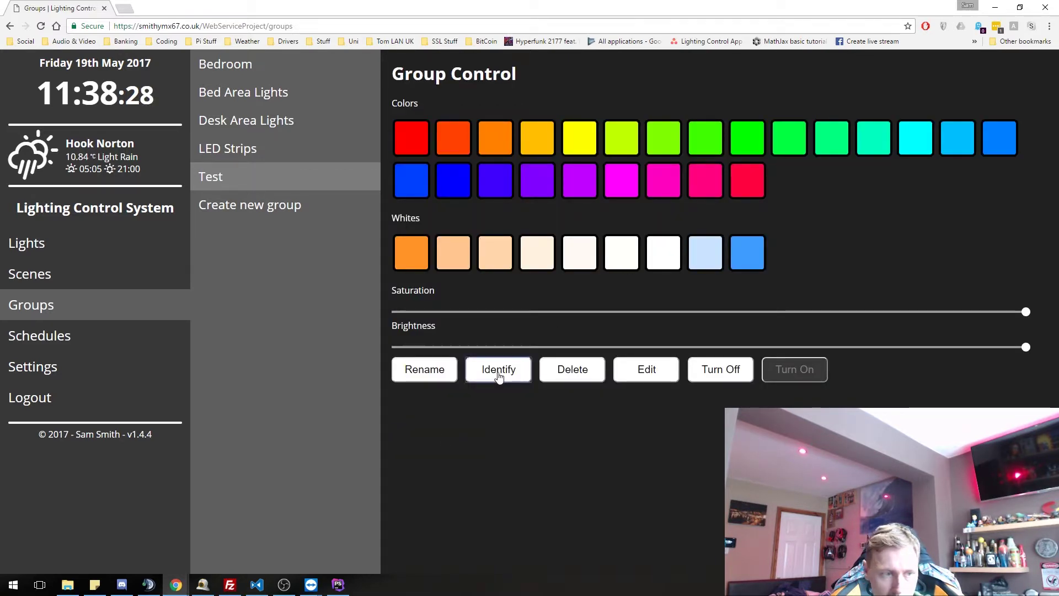
pyautogui.click(710, 372)
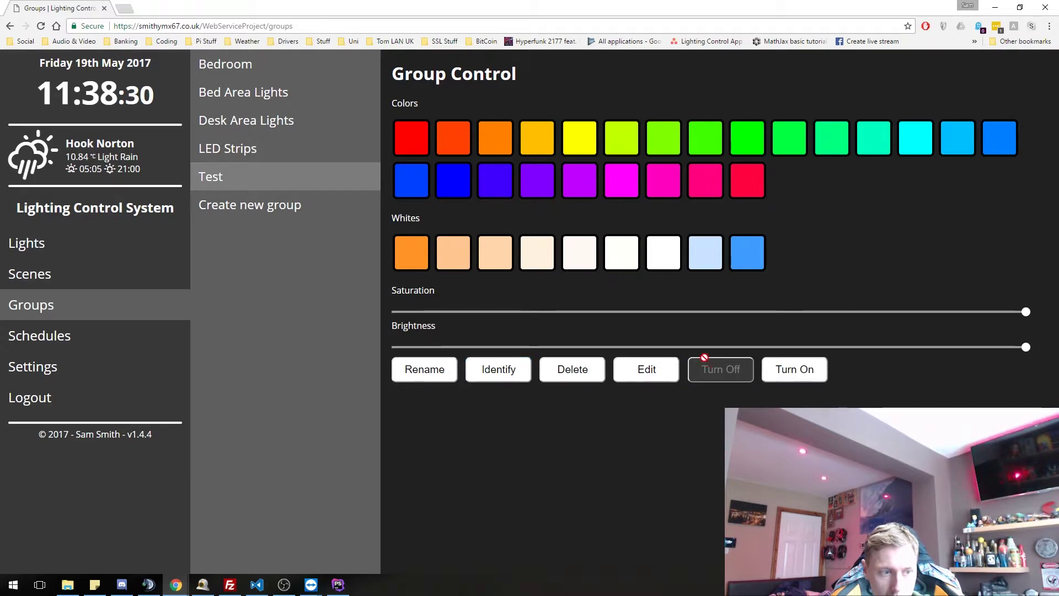
pyautogui.click(792, 371)
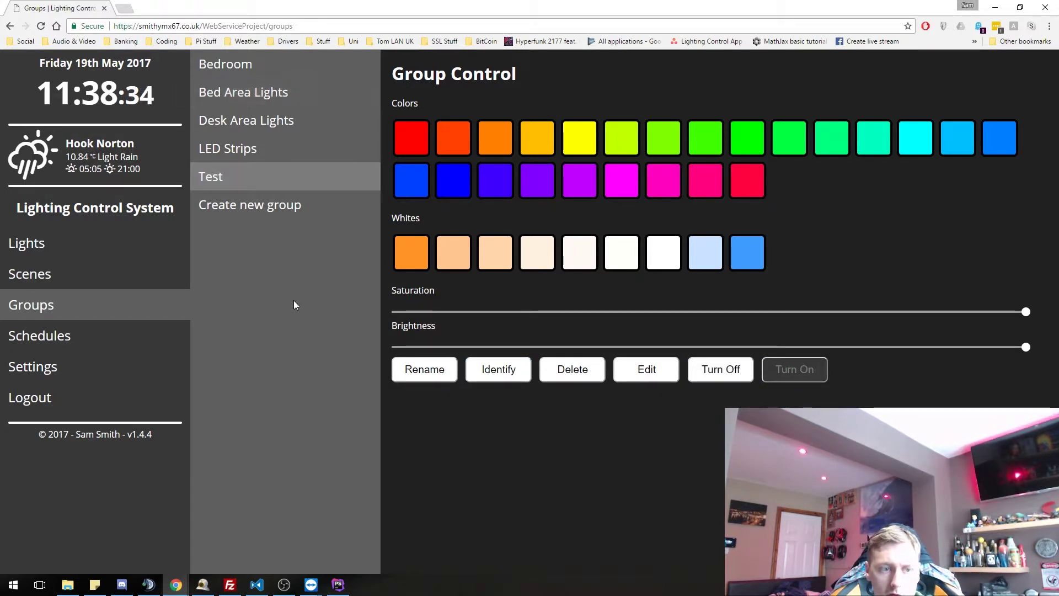
pyautogui.click(97, 280)
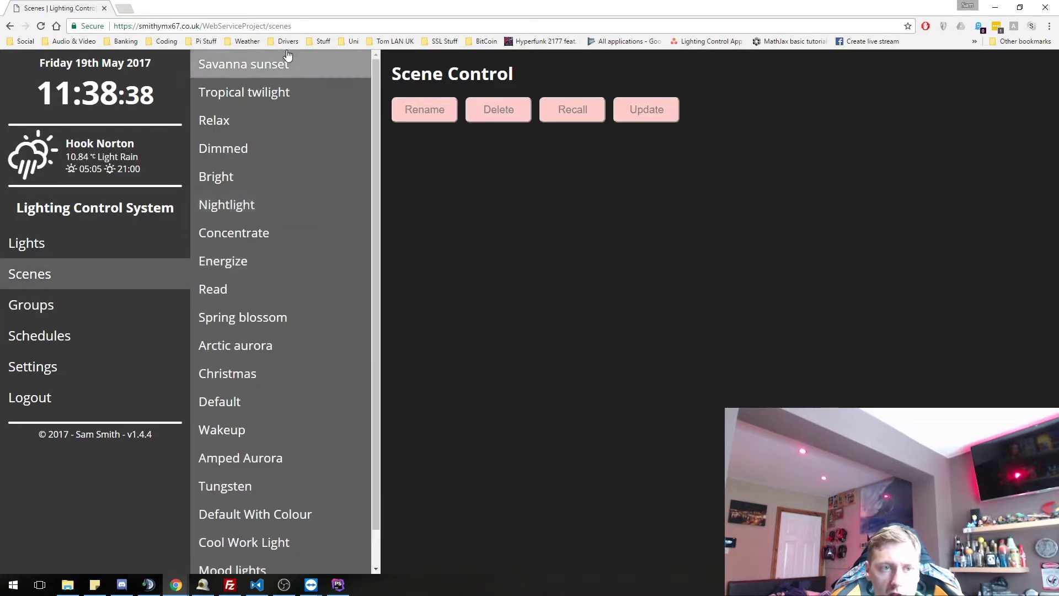
# - Recall the Default scene, then recall the Amped Aurora scene
pyautogui.scroll(-1, 287, 456)
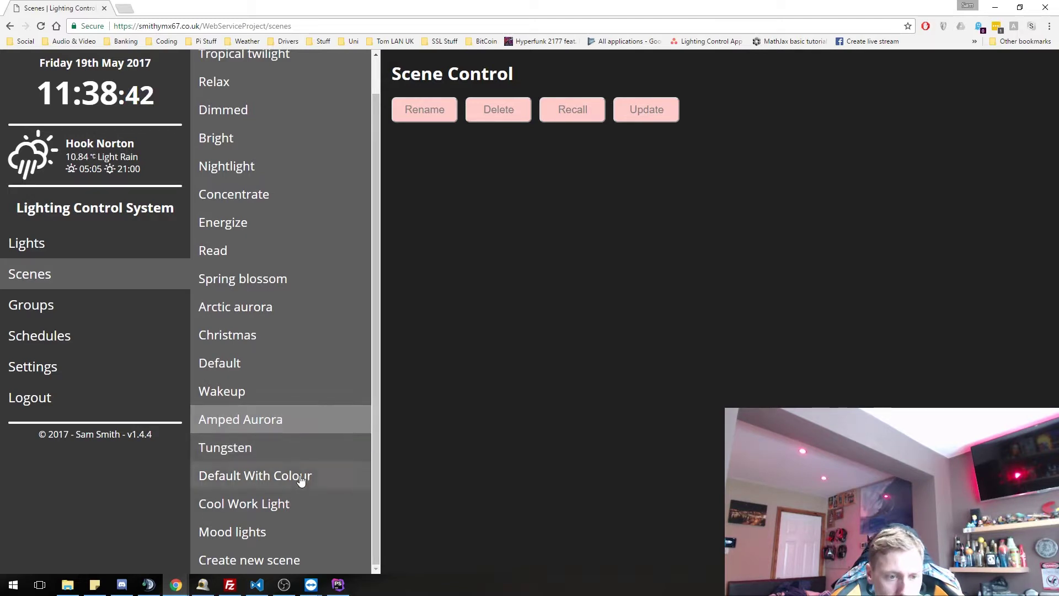
pyautogui.click(287, 364)
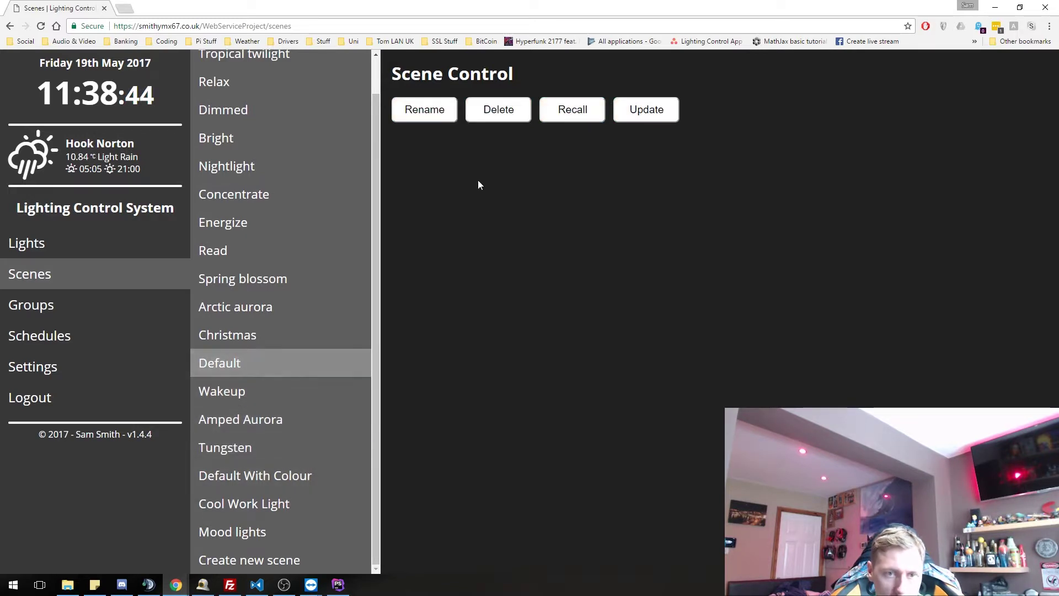
pyautogui.click(571, 112)
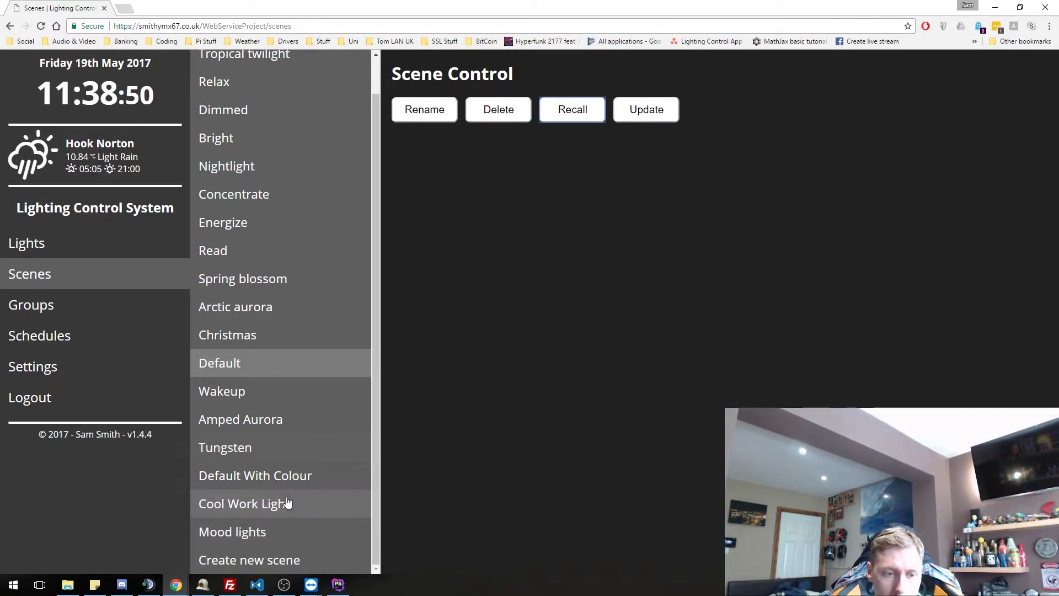
pyautogui.click(263, 423)
pyautogui.click(586, 115)
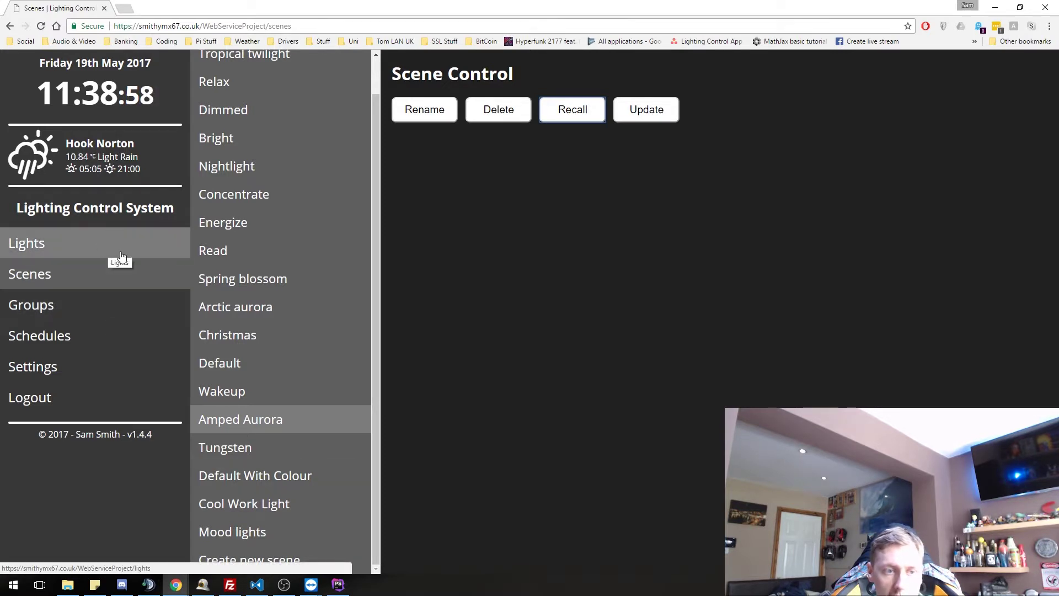
# - Visit the Lights page, return to Scenes and start a new scene
pyautogui.click(51, 241)
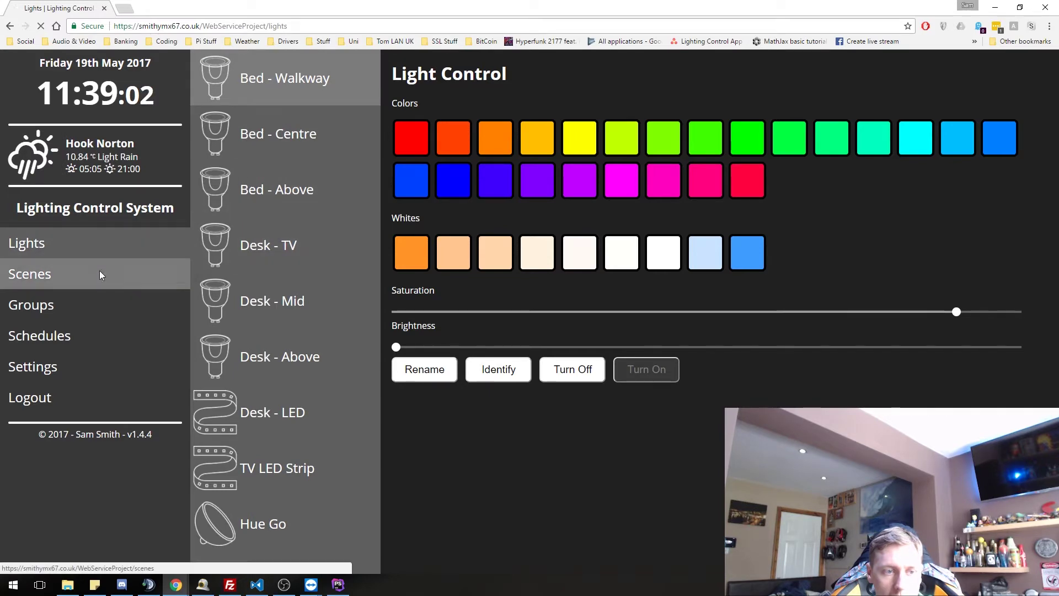
pyautogui.click(99, 272)
pyautogui.scroll(-1, 296, 451)
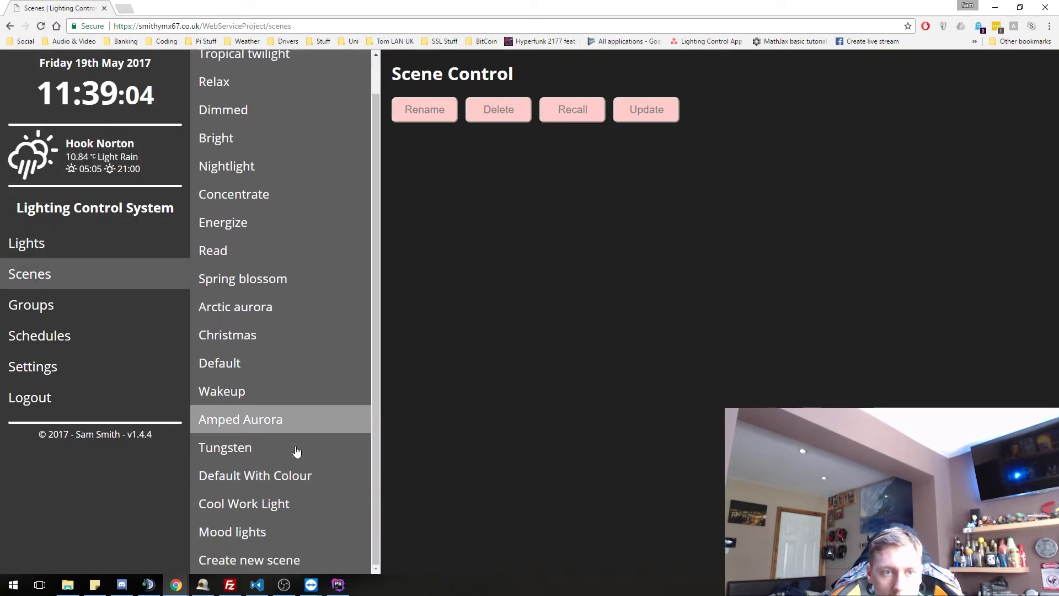
pyautogui.click(274, 561)
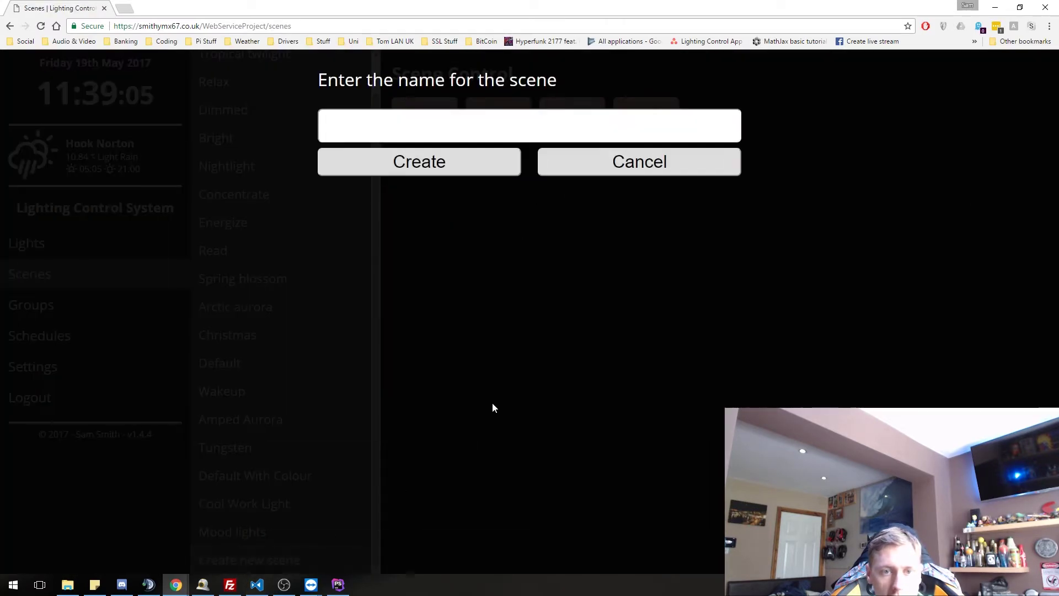
# - Create a scene named Test and select it at the bottom of the list
pyautogui.click(414, 117)
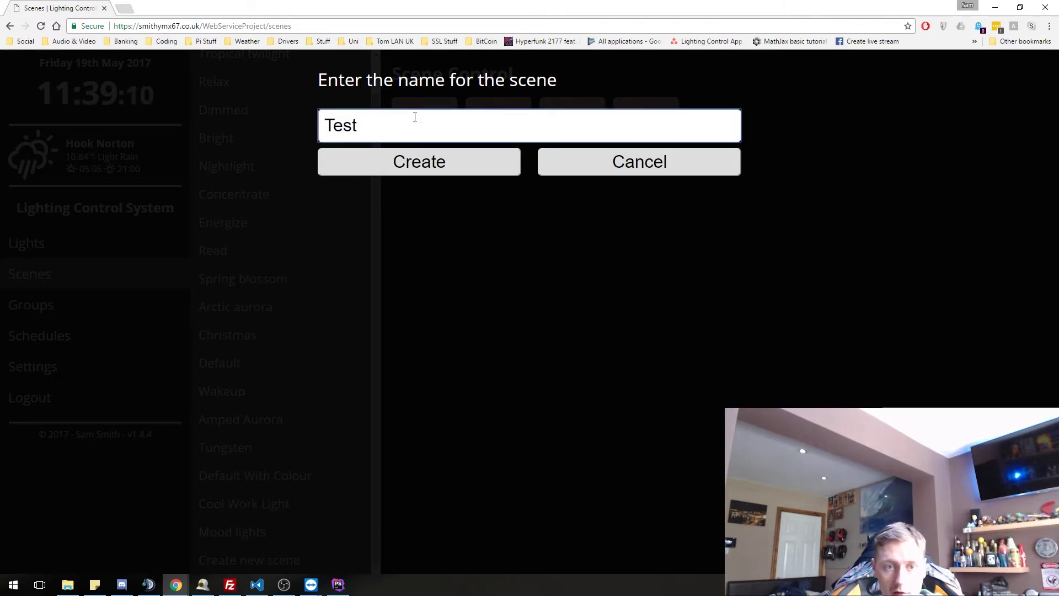
pyautogui.click(458, 167)
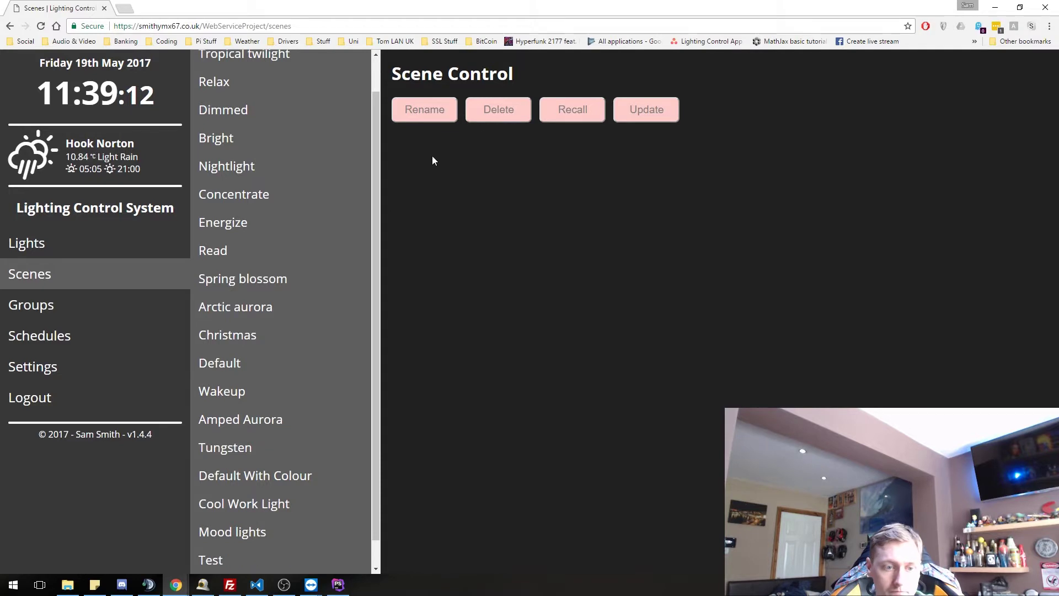
pyautogui.scroll(-1, 277, 331)
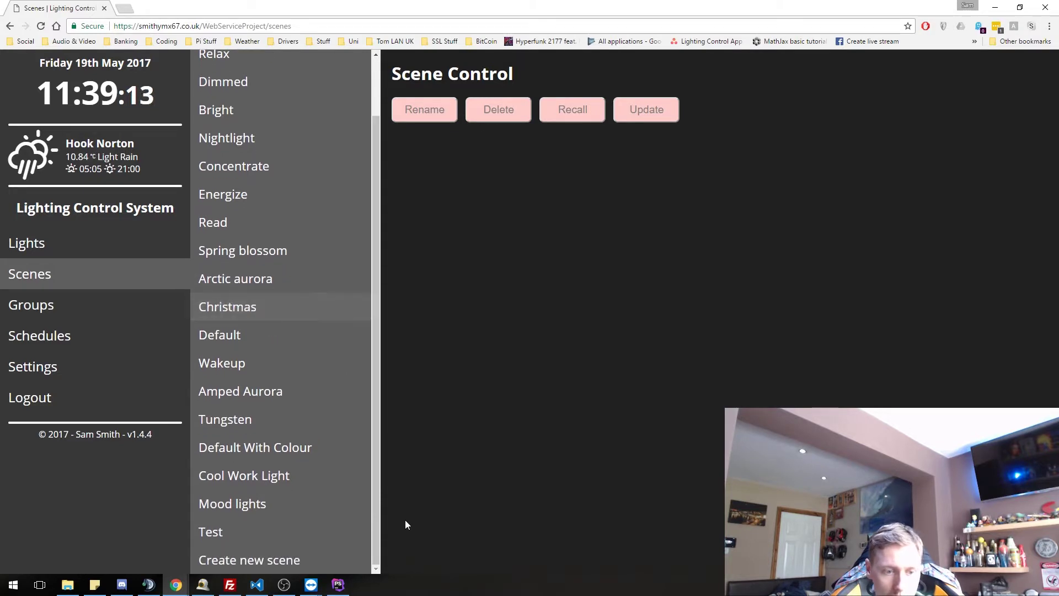
pyautogui.click(252, 530)
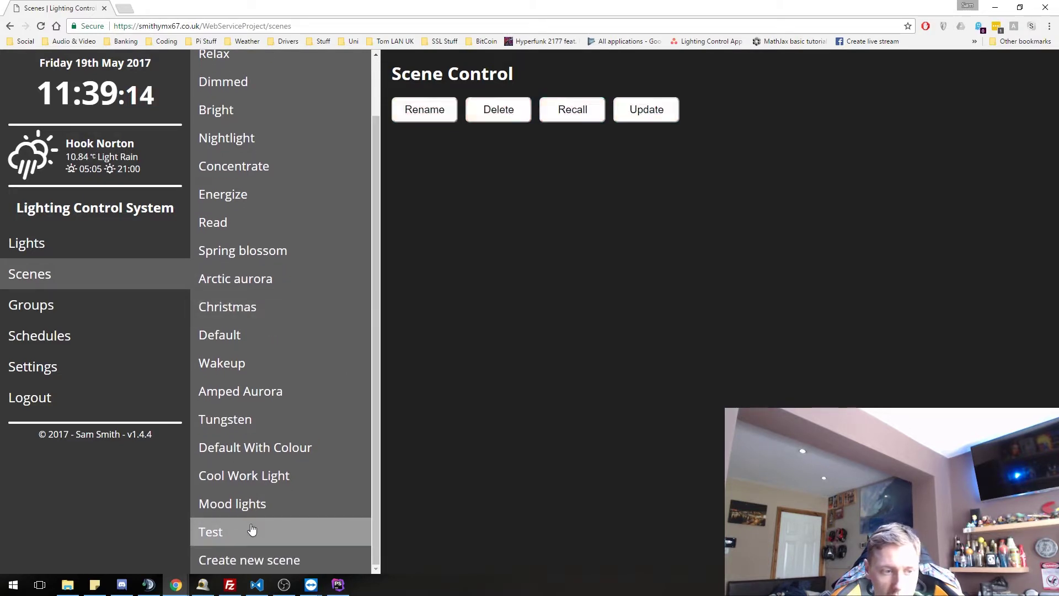
# - Start renaming the Test scene, cancel, and go to the Lights page
pyautogui.click(442, 115)
pyautogui.click(603, 168)
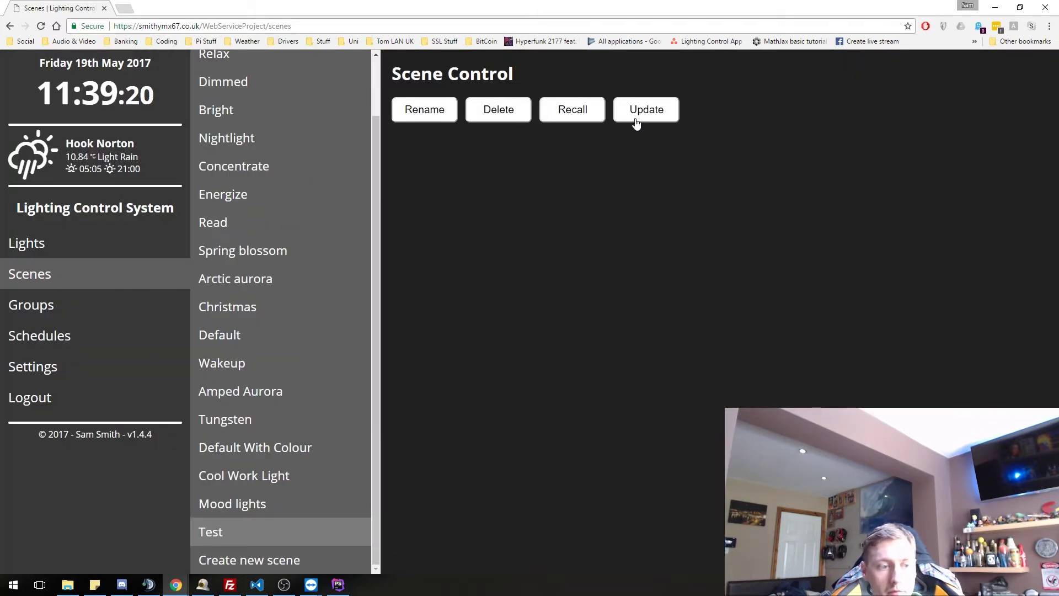
pyautogui.click(66, 248)
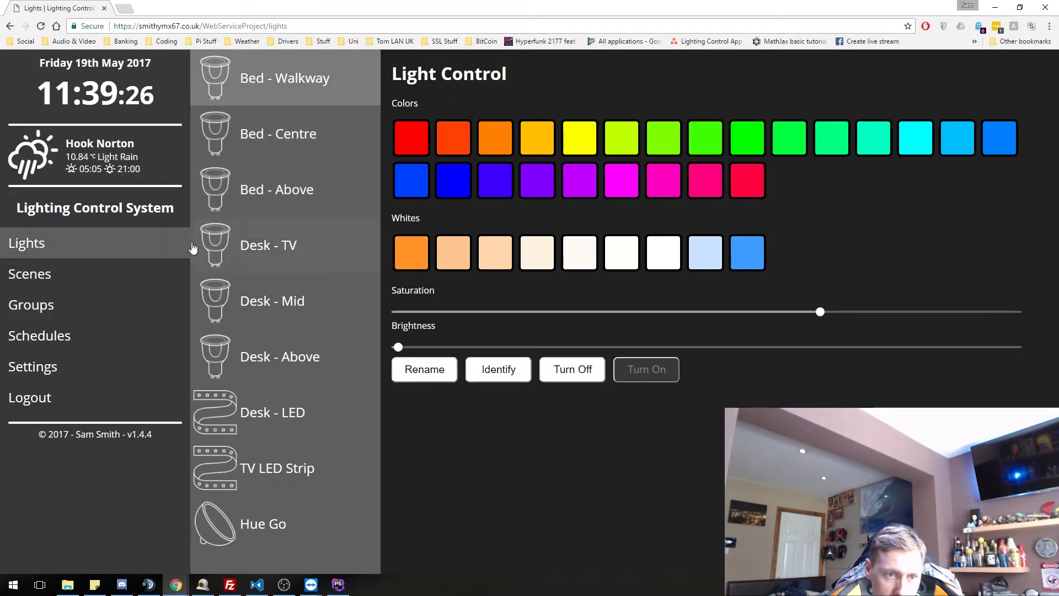
# - Select the Bed - Centre light and drag its brightness nearly to maximum
pyautogui.click(308, 185)
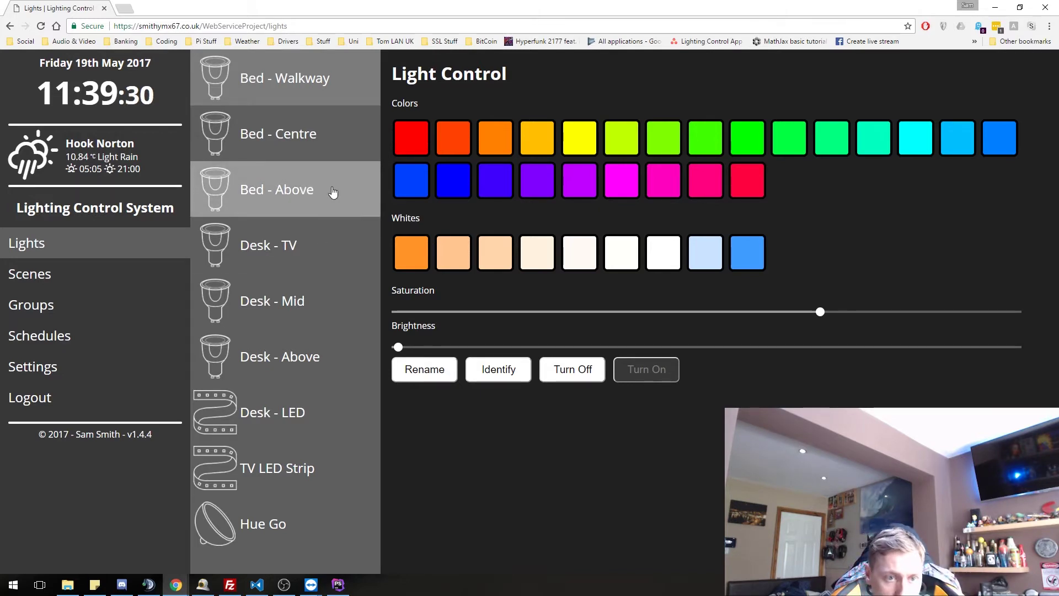
pyautogui.click(342, 146)
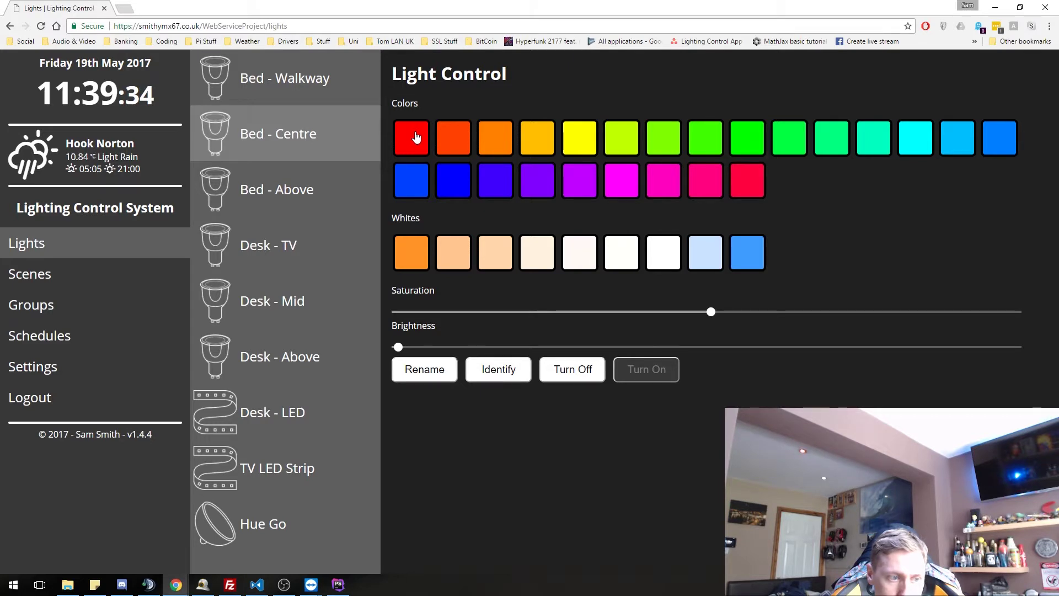
pyautogui.moveTo(420, 354); pyautogui.dragTo(1012, 346)
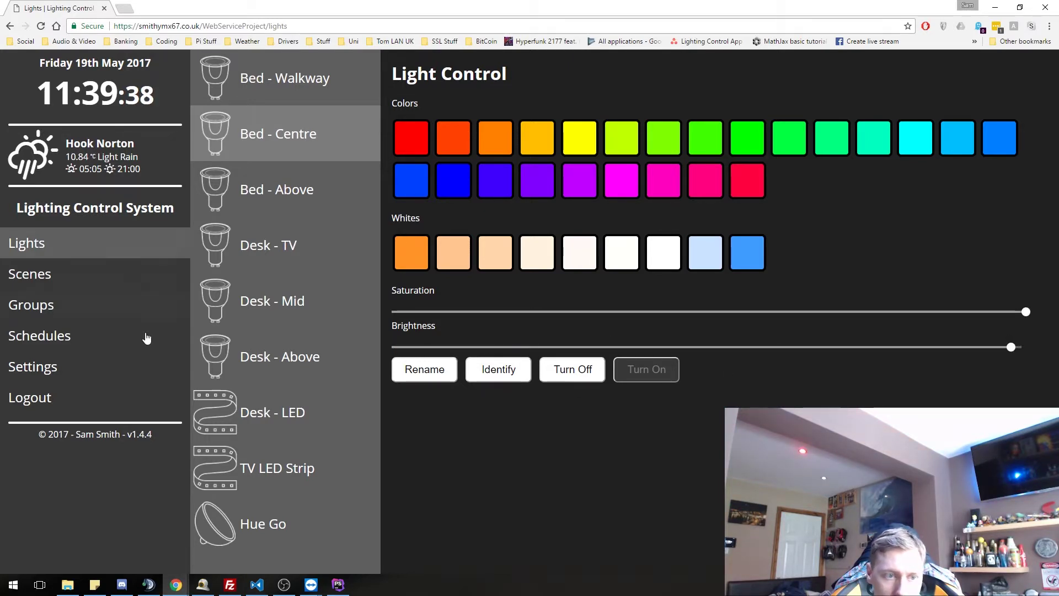
# - Update the Test scene with the current lighting and confirm
pyautogui.click(59, 276)
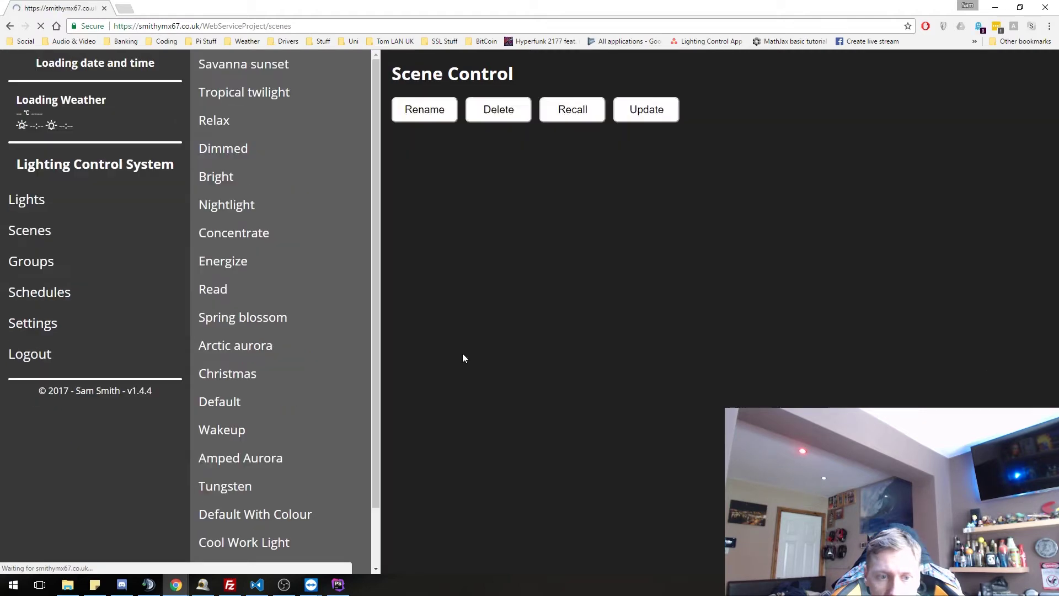
pyautogui.scroll(-2, 238, 465)
pyautogui.click(232, 527)
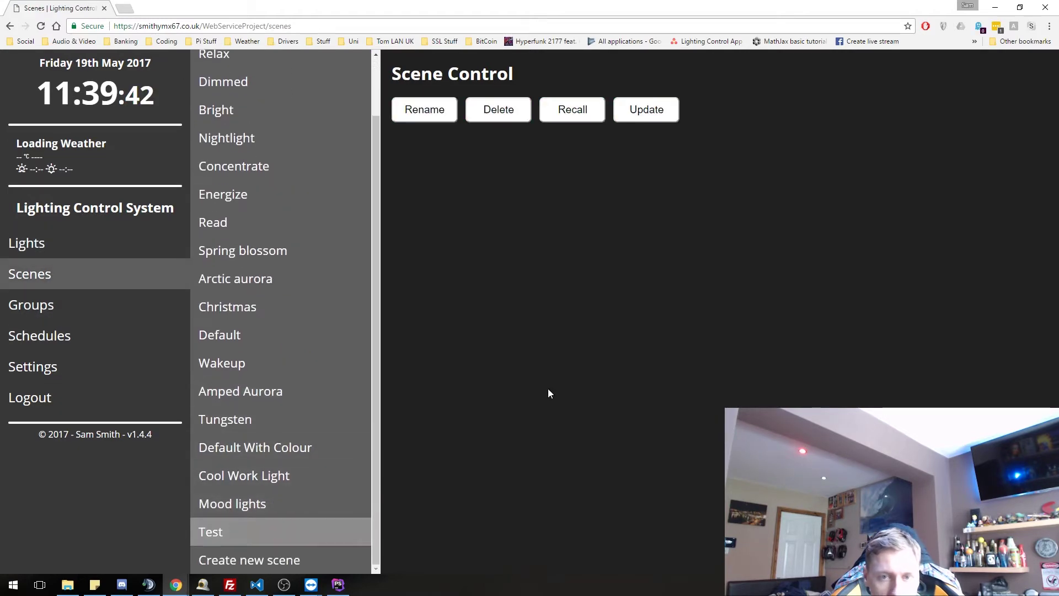
pyautogui.click(647, 109)
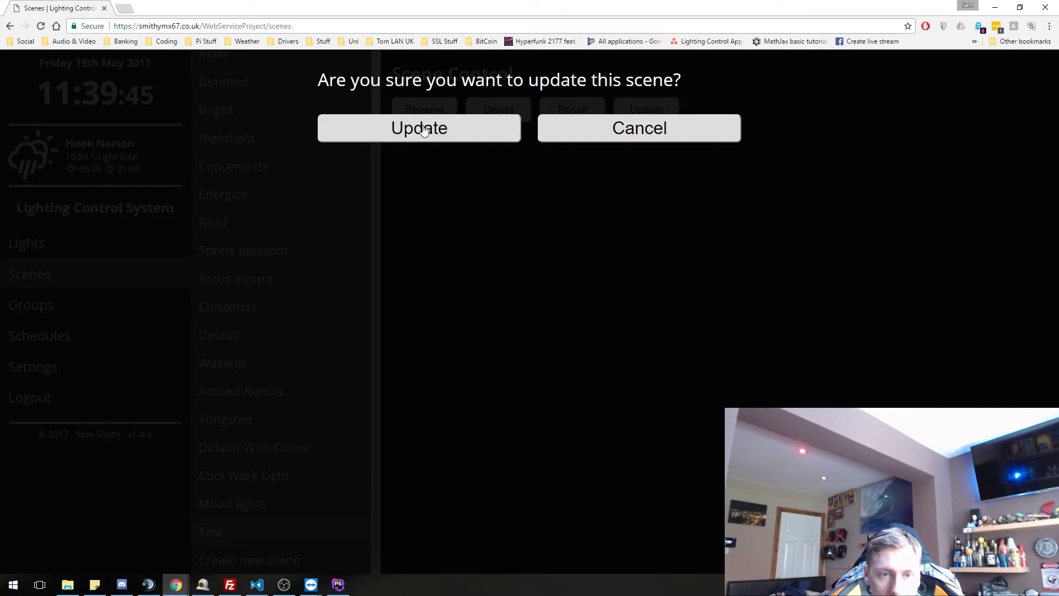
pyautogui.click(448, 137)
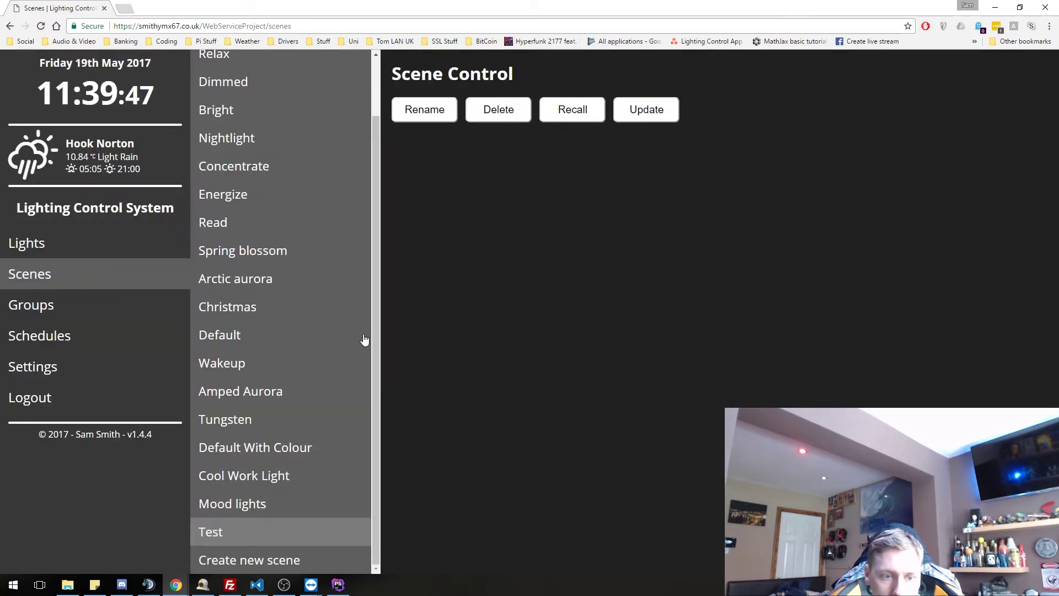
# - Recall the Mood lights scene, then recall Test to compare them
pyautogui.click(264, 501)
pyautogui.click(572, 121)
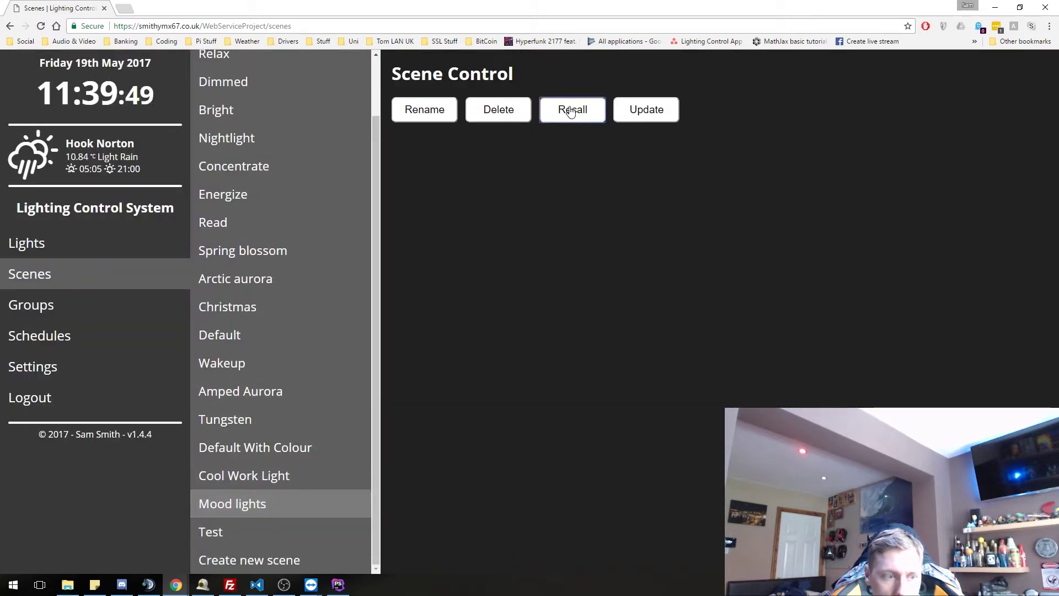
pyautogui.click(247, 531)
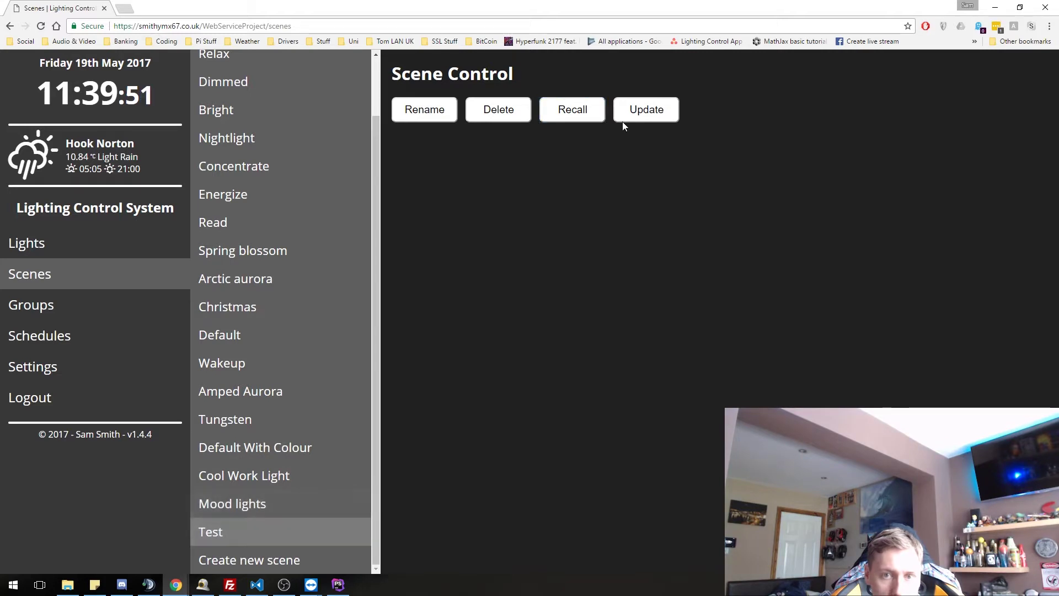
pyautogui.click(579, 121)
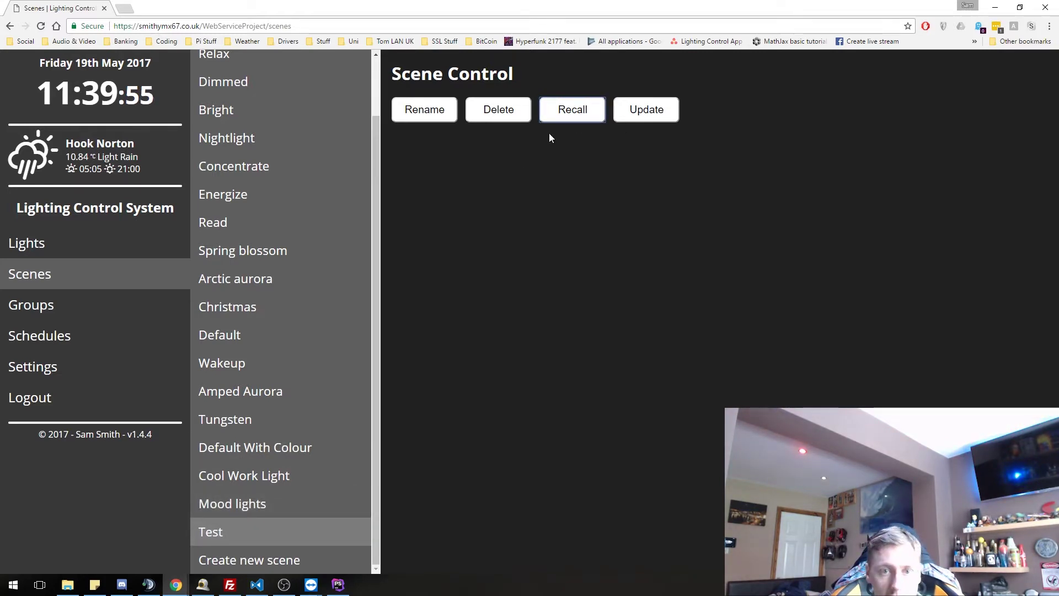
# - Delete the Test scene with Yes and move to the Groups page
pyautogui.click(508, 113)
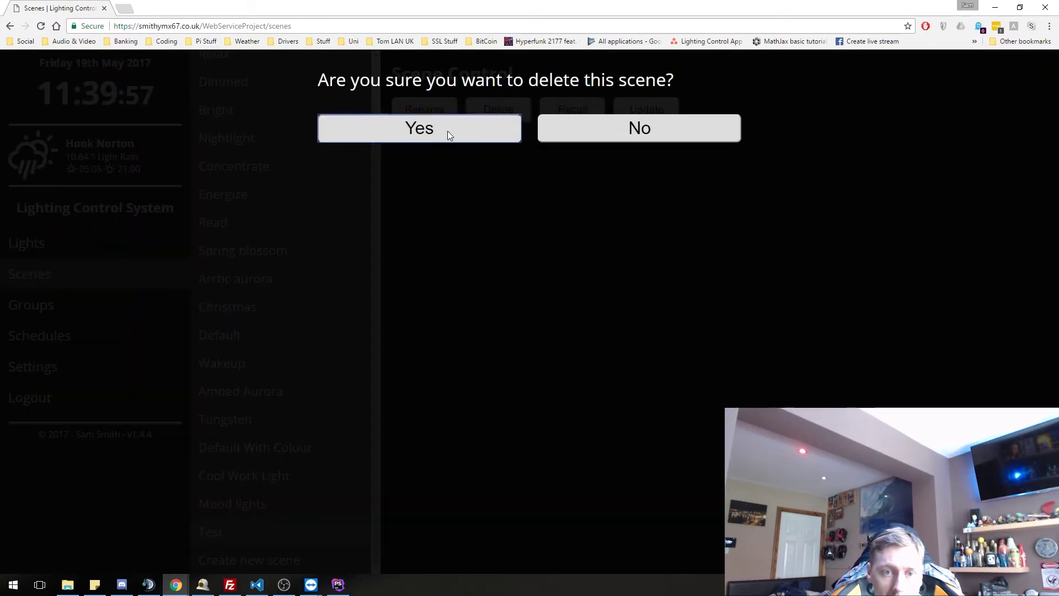
pyautogui.click(448, 130)
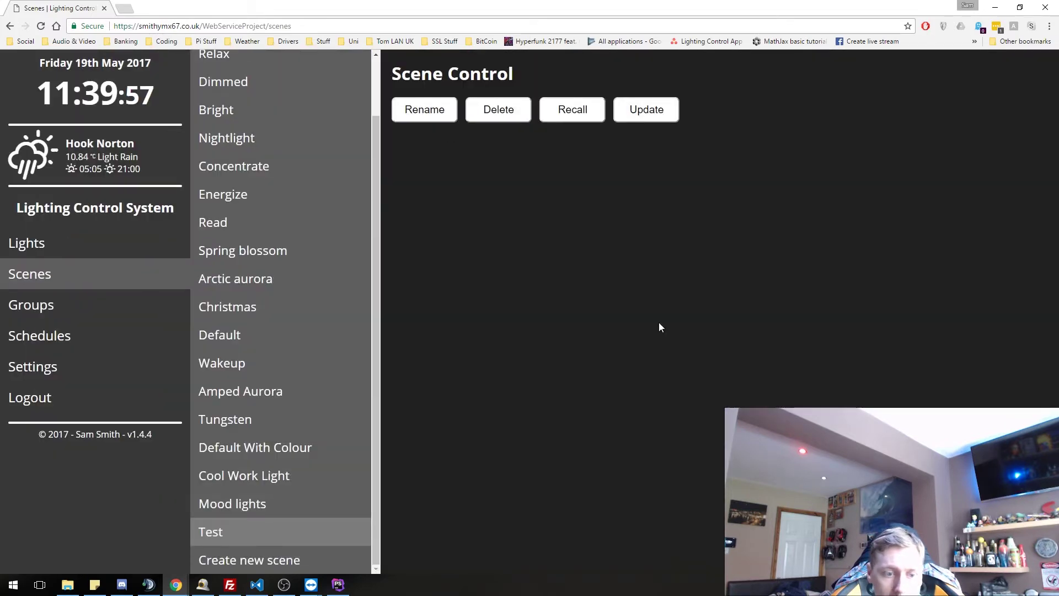
pyautogui.click(72, 307)
# - Select the Test group and confirm deleting it
pyautogui.click(227, 191)
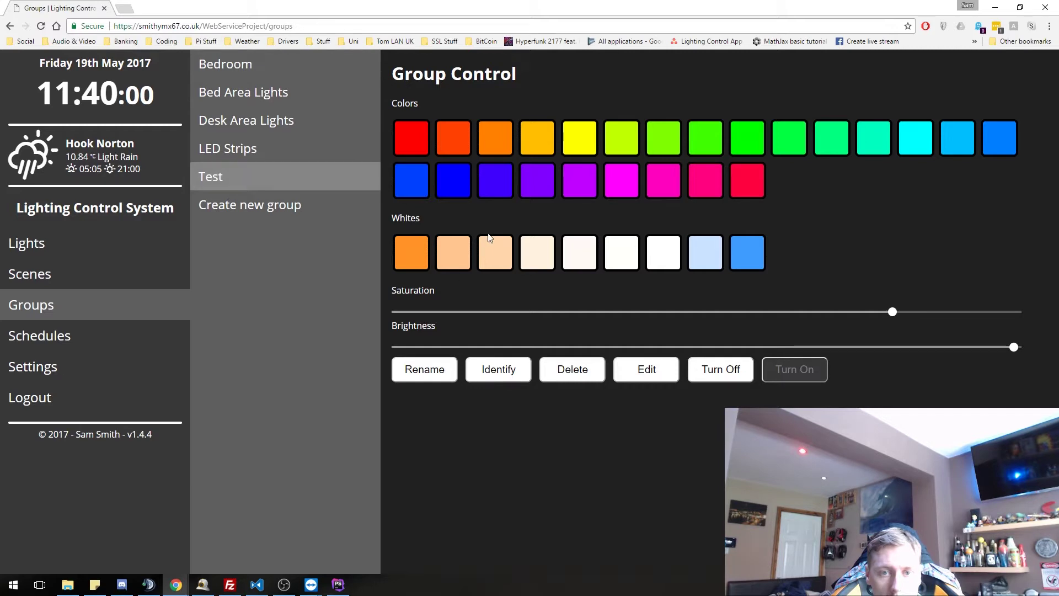
pyautogui.click(583, 381)
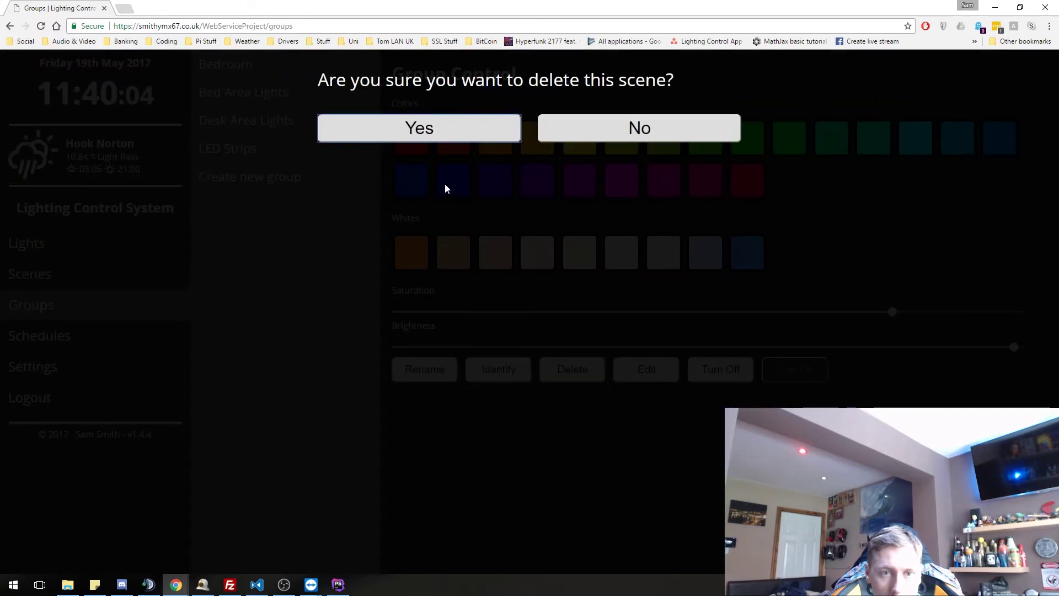
pyautogui.click(469, 127)
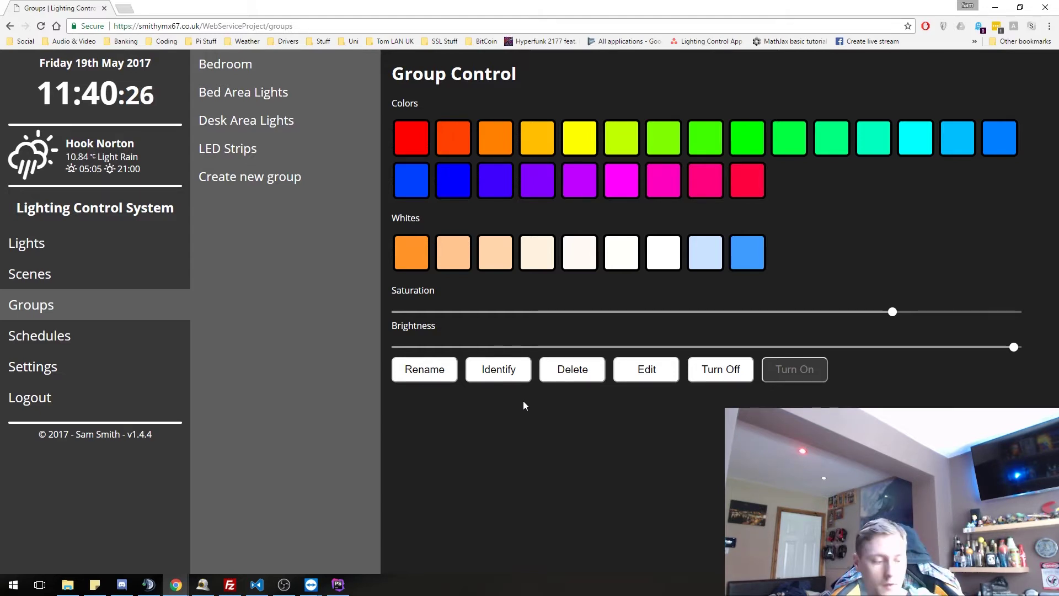
# - Open the Wakeup schedule and scroll through its 06:30 start, Tuesday–Thursday recurrence and Wakeup scene
pyautogui.click(48, 337)
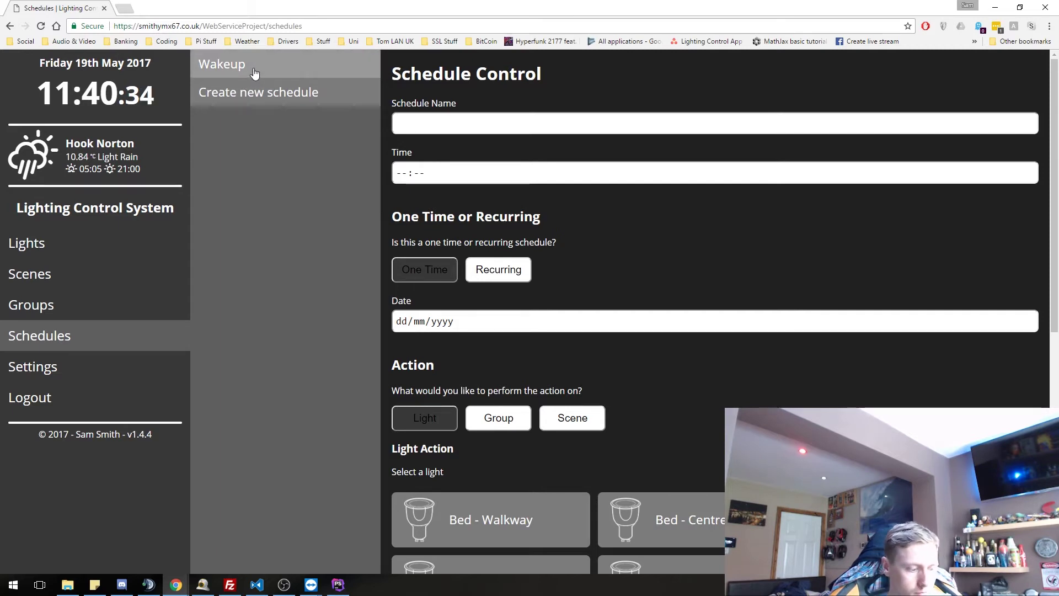
pyautogui.click(253, 74)
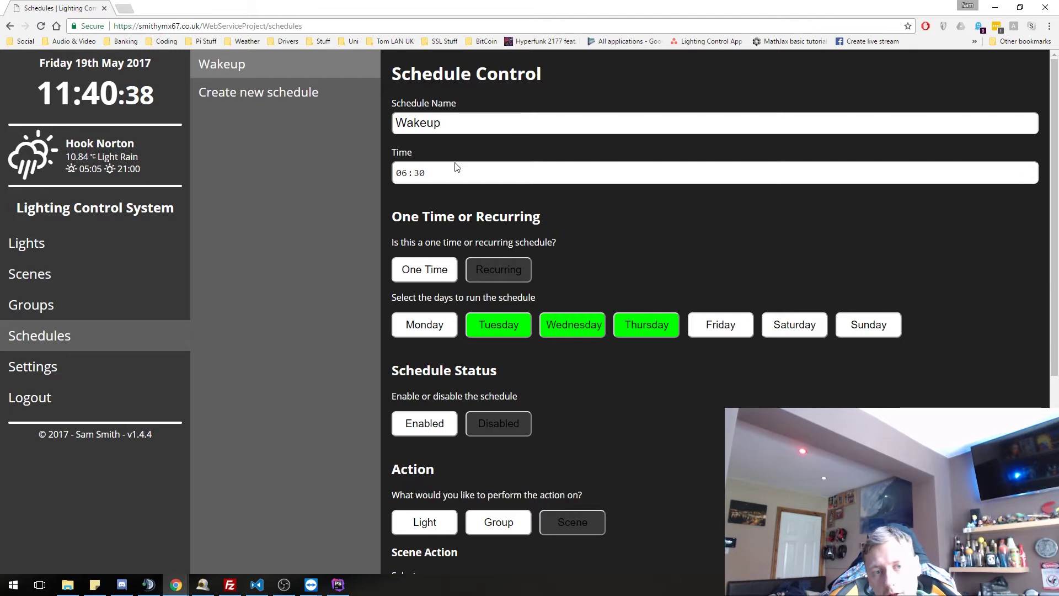
pyautogui.click(448, 175)
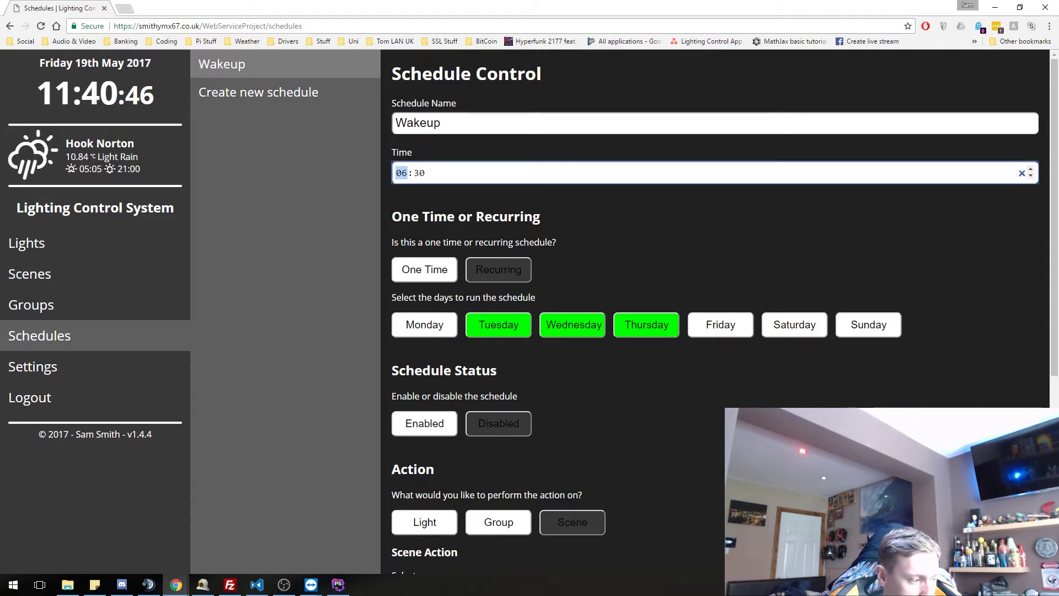
pyautogui.hotkey('alt', 'Tab')
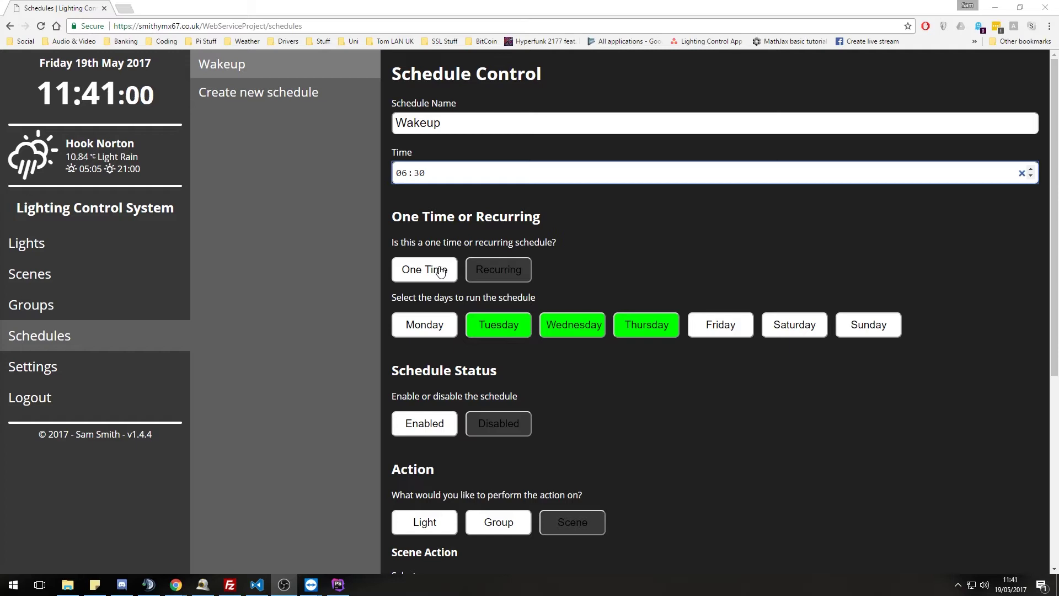
pyautogui.scroll(-2, 482, 306)
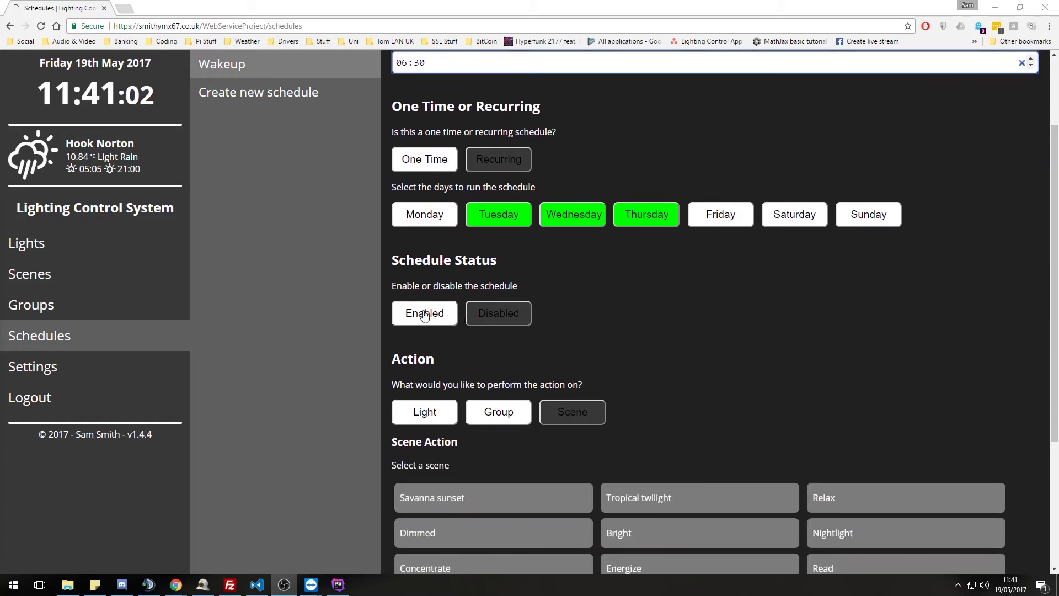
pyautogui.scroll(-4, 430, 306)
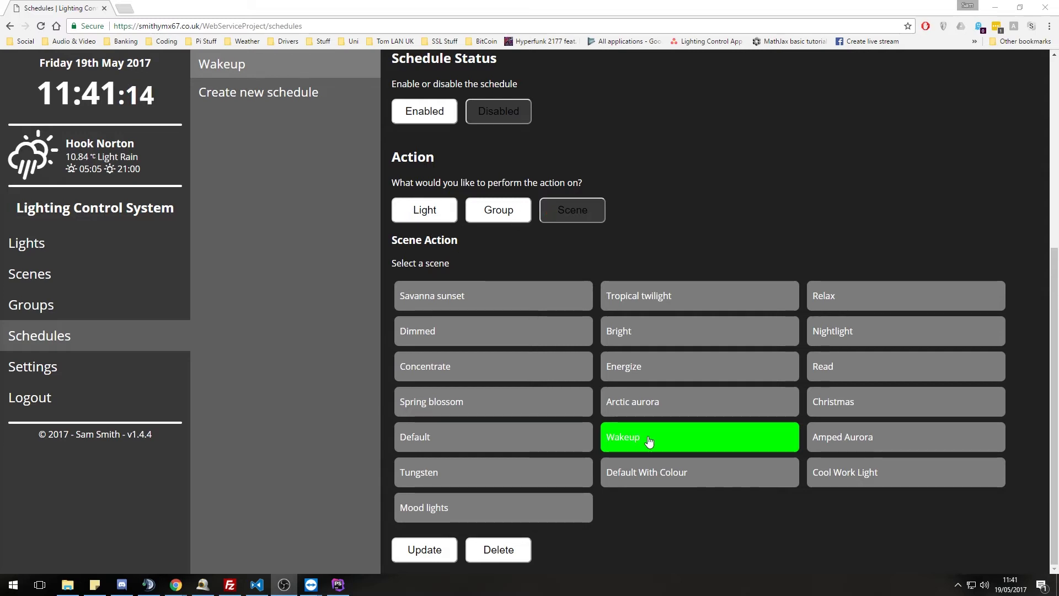
pyautogui.scroll(6, 522, 454)
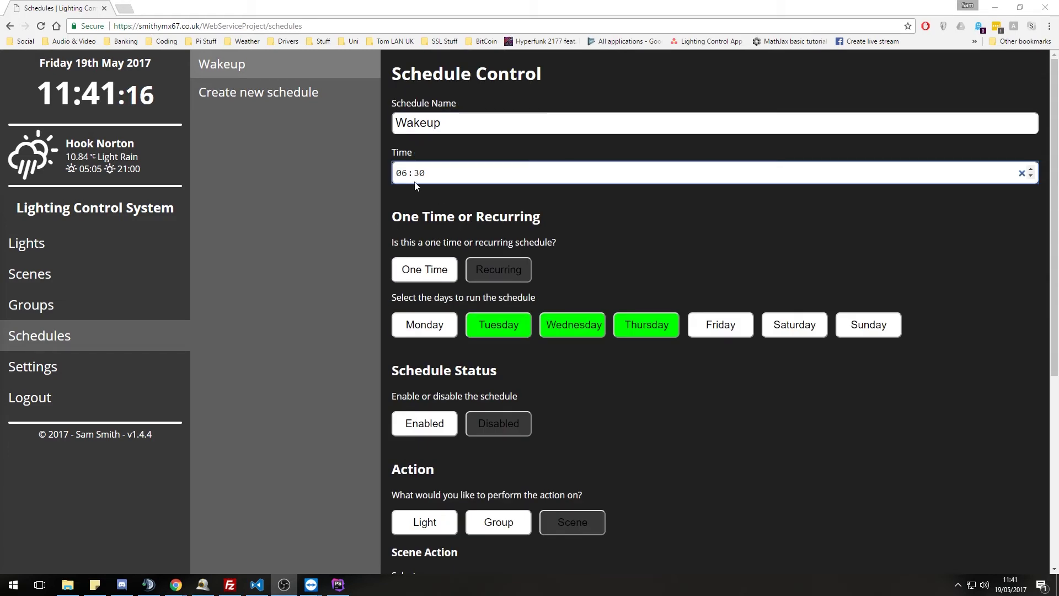
# - Start a new schedule named Test with start time 11:42
pyautogui.click(272, 98)
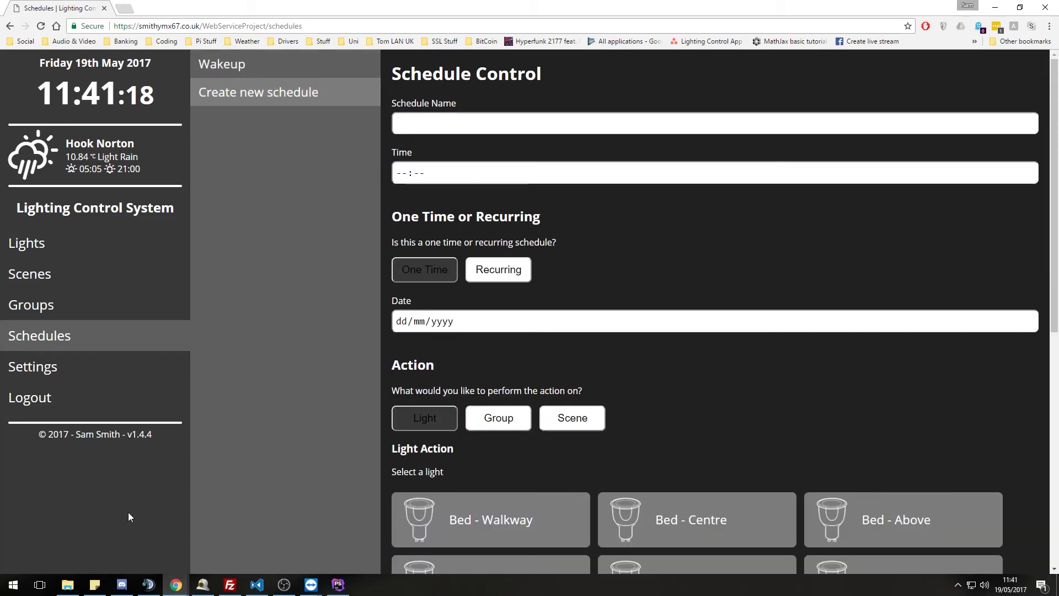
pyautogui.hotkey('alt', 'Tab')
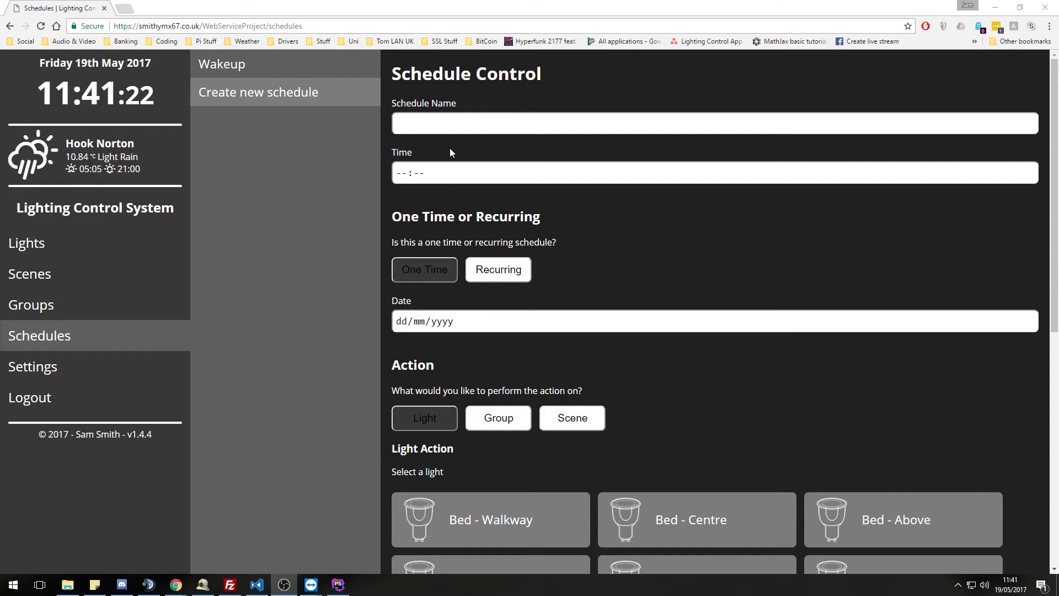
pyautogui.click(445, 123)
pyautogui.write('Test')
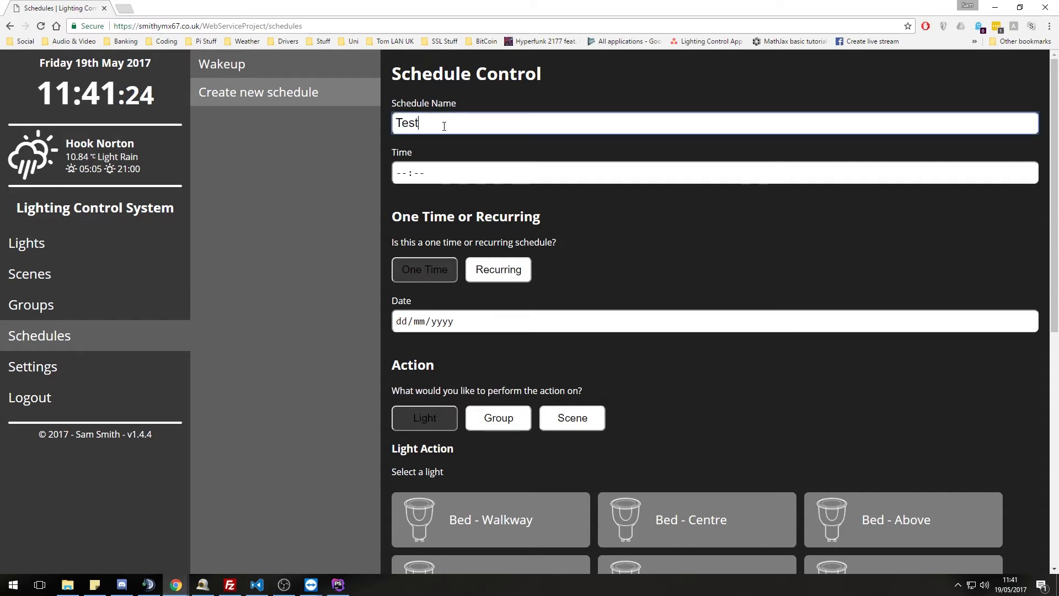
pyautogui.click(419, 175)
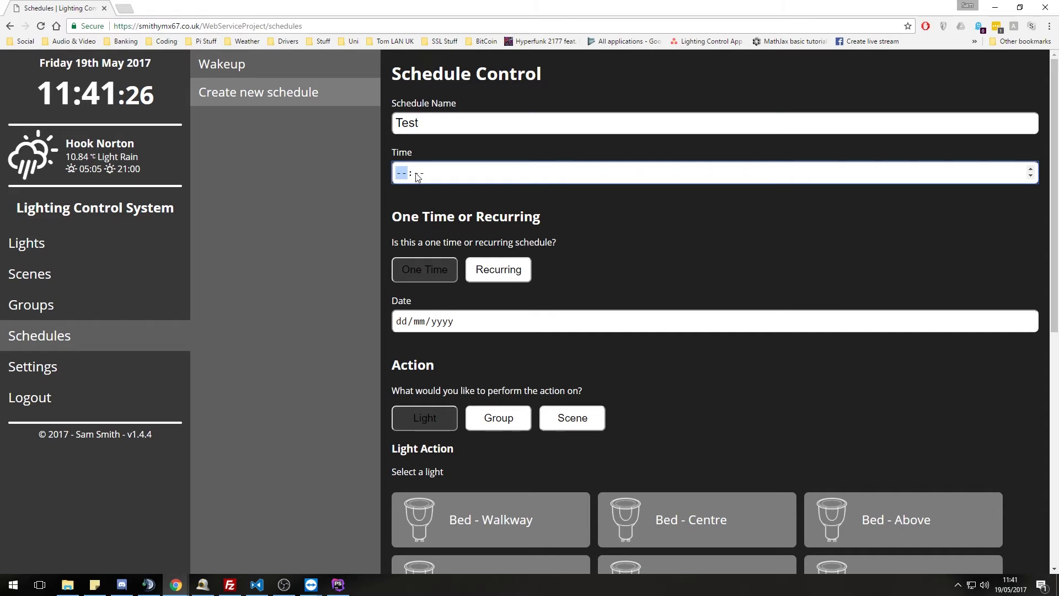
pyautogui.write('11:')
pyautogui.write('42')
# - Date the schedule 19/05/2017, have it run the Default scene, and save it
pyautogui.click(968, 329)
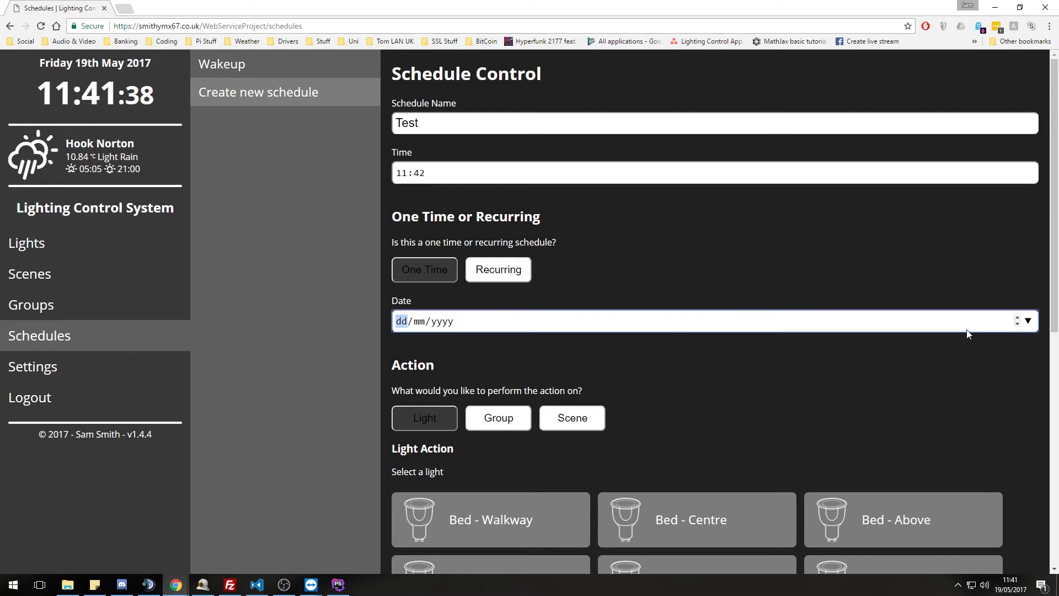
pyautogui.click(1029, 321)
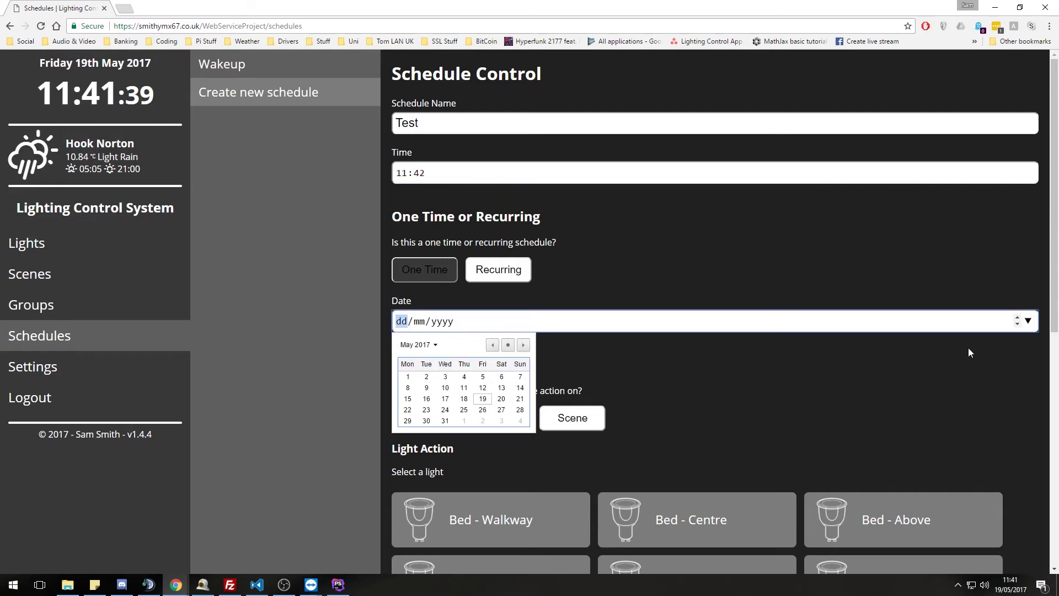
pyautogui.click(483, 399)
pyautogui.scroll(-2, 524, 359)
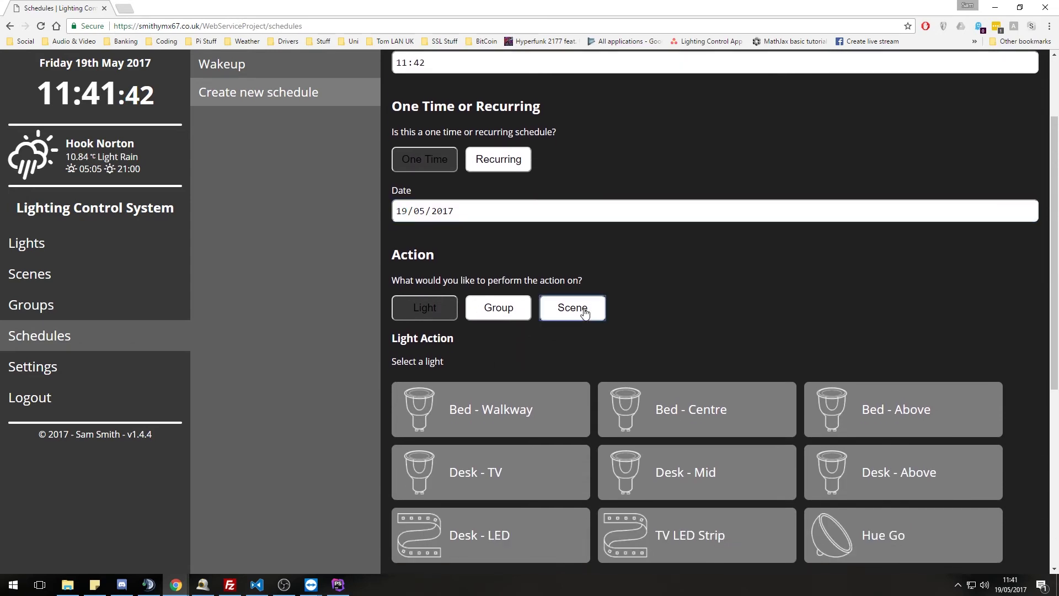
pyautogui.click(572, 305)
pyautogui.scroll(-2, 634, 326)
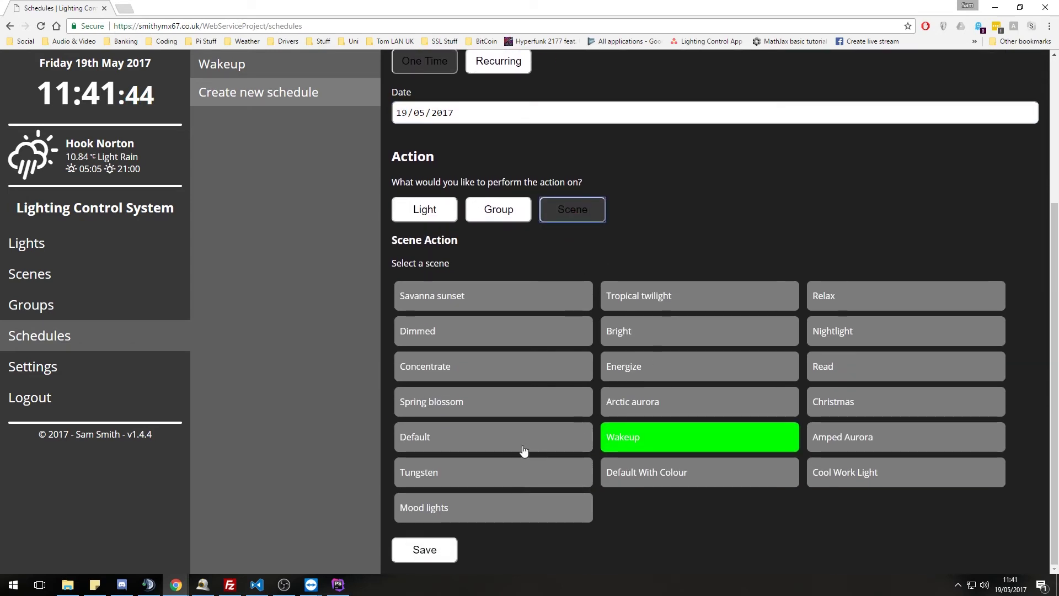
pyautogui.click(544, 437)
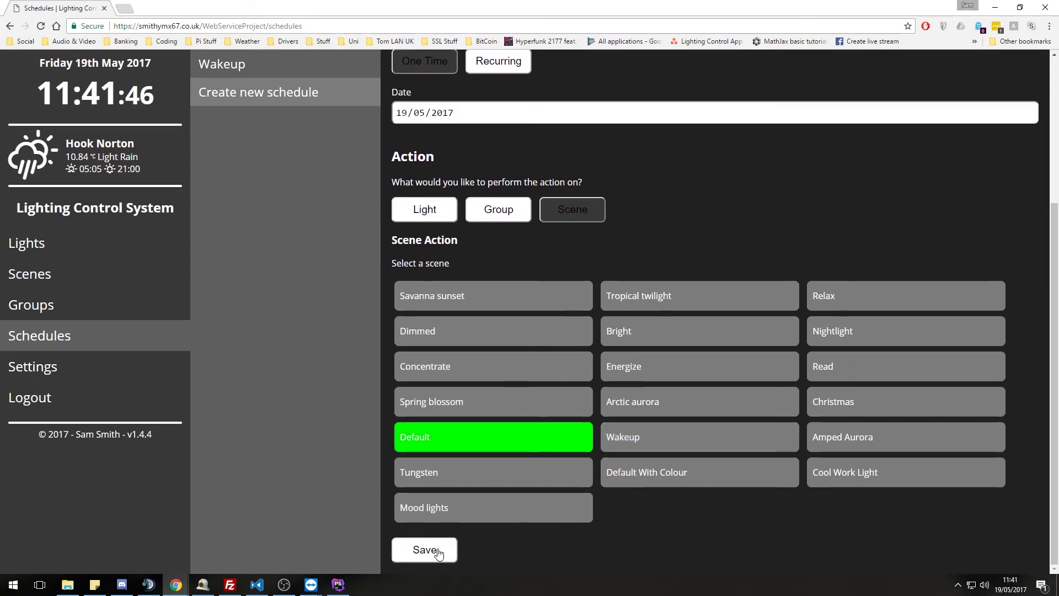
pyautogui.click(439, 551)
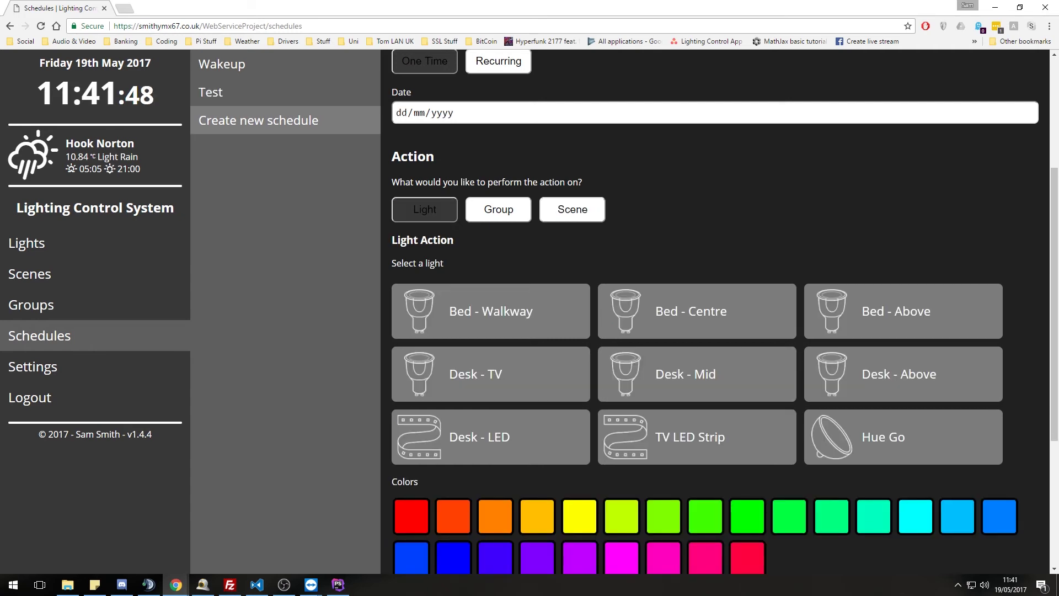
# - Let Test fire at 11:42, refresh the list so only Wakeup remains, then open Settings
pyautogui.scroll(4, 366, 244)
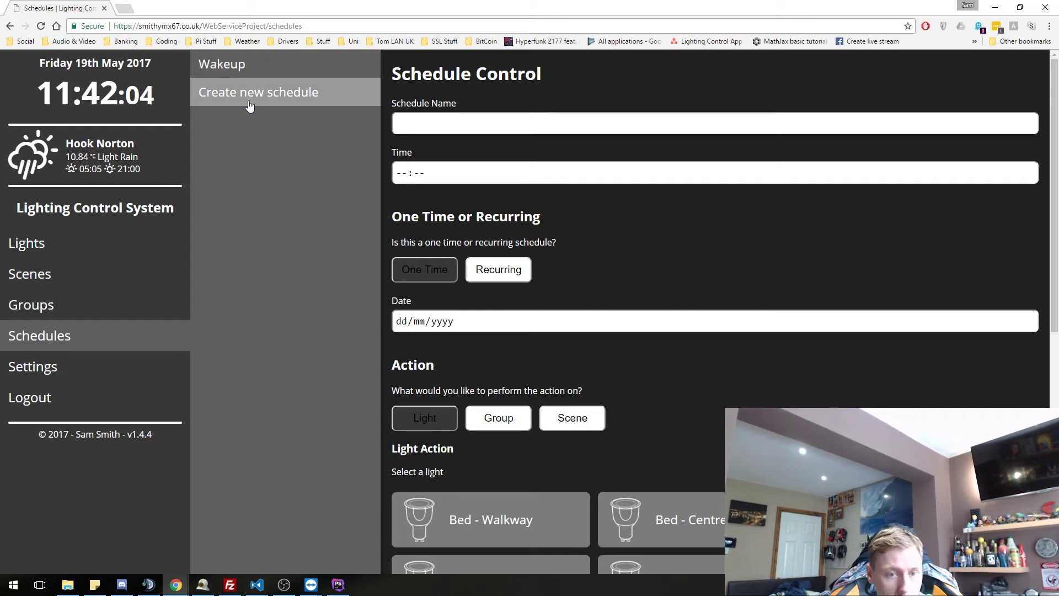
pyautogui.click(249, 104)
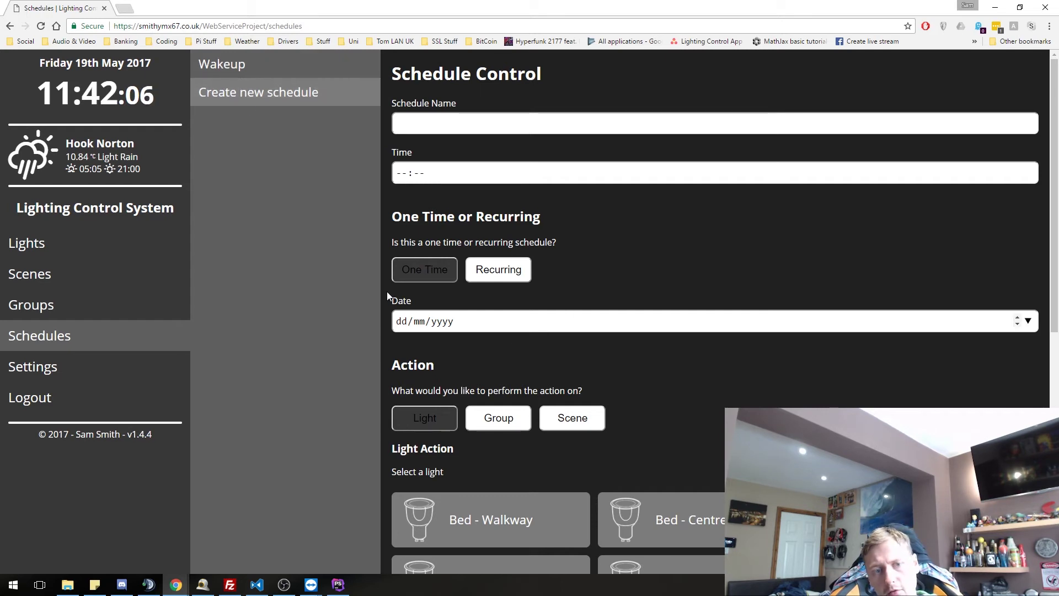
pyautogui.click(287, 65)
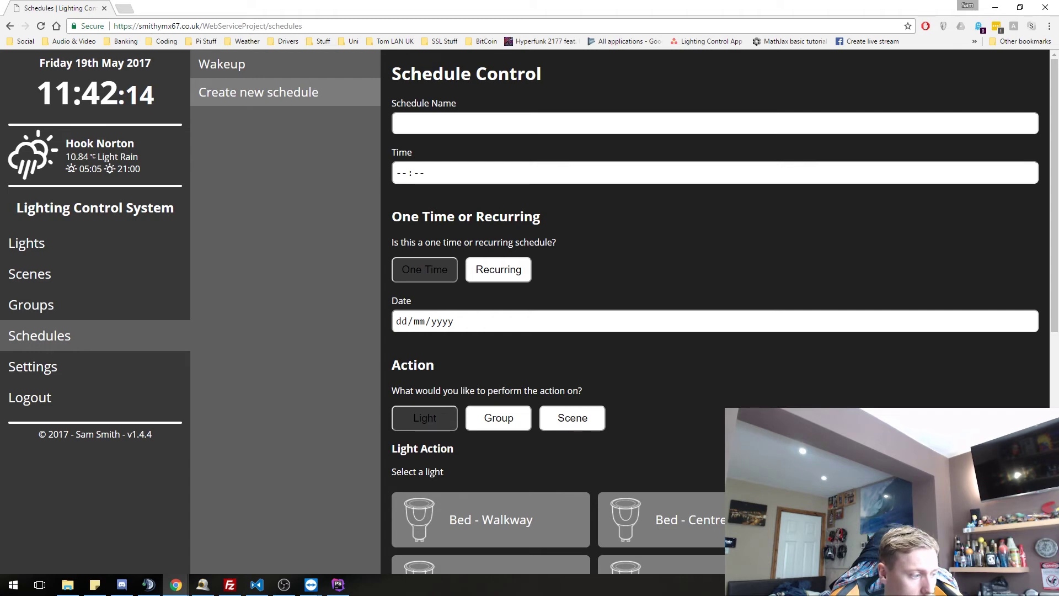
pyautogui.hotkey('alt', 'Tab')
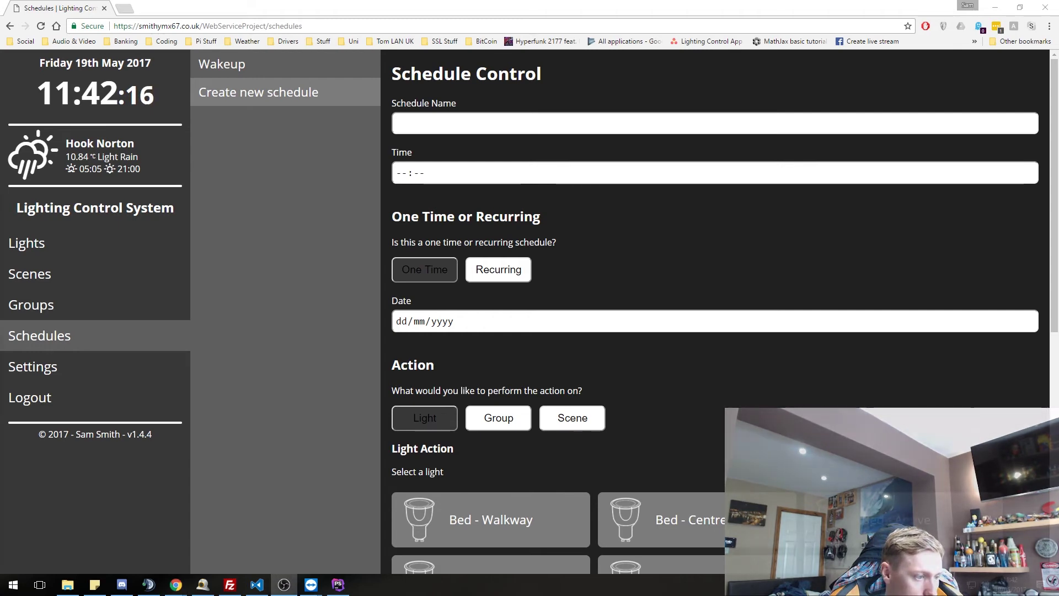
pyautogui.click(76, 374)
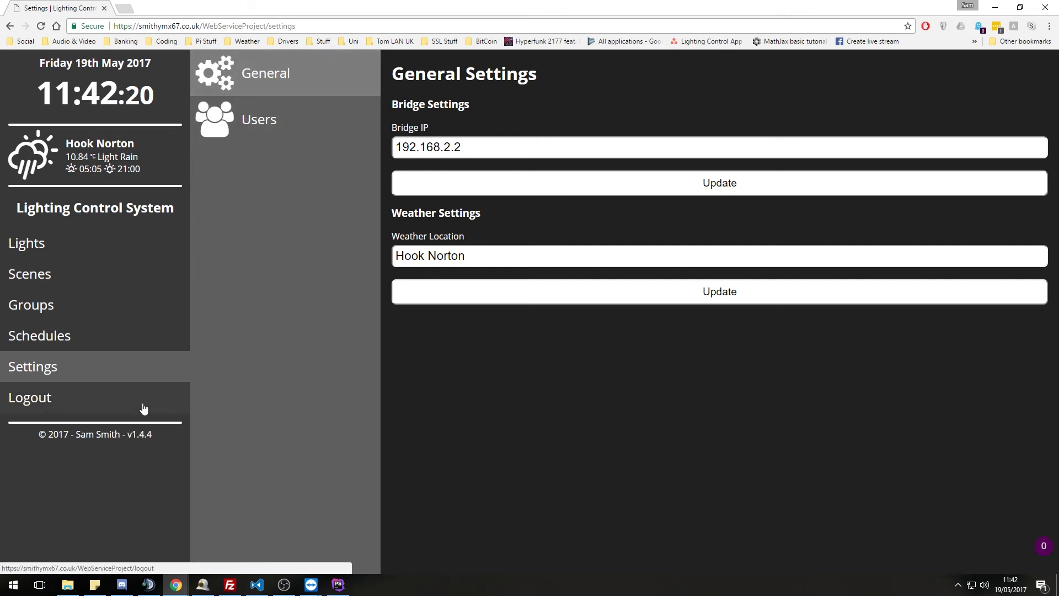
# - Check bridge IP 192.168.2.2, review Users and the Add New User form, then return to General
pyautogui.click(497, 150)
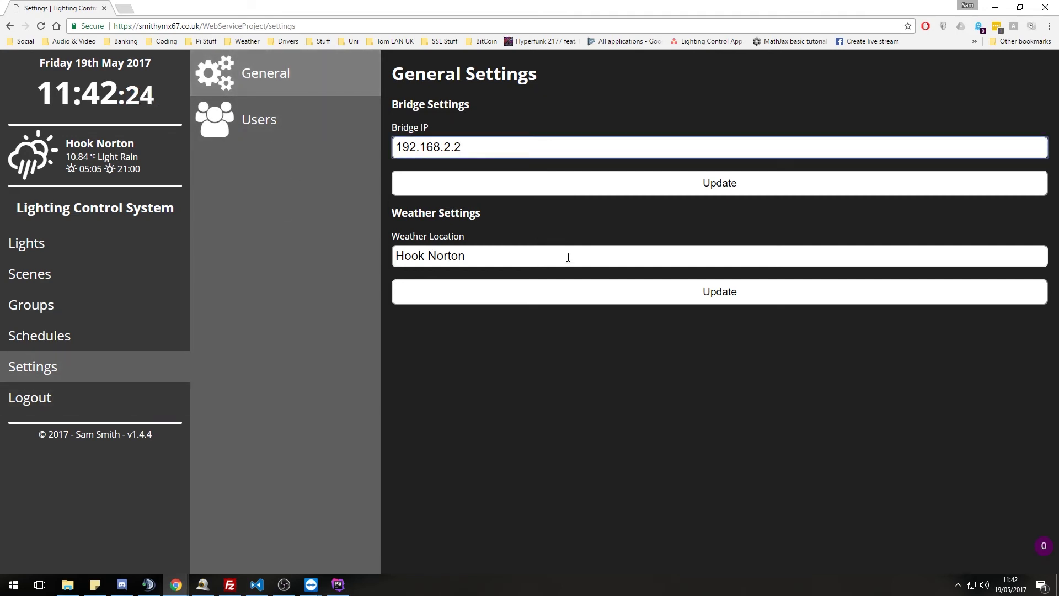
pyautogui.click(334, 126)
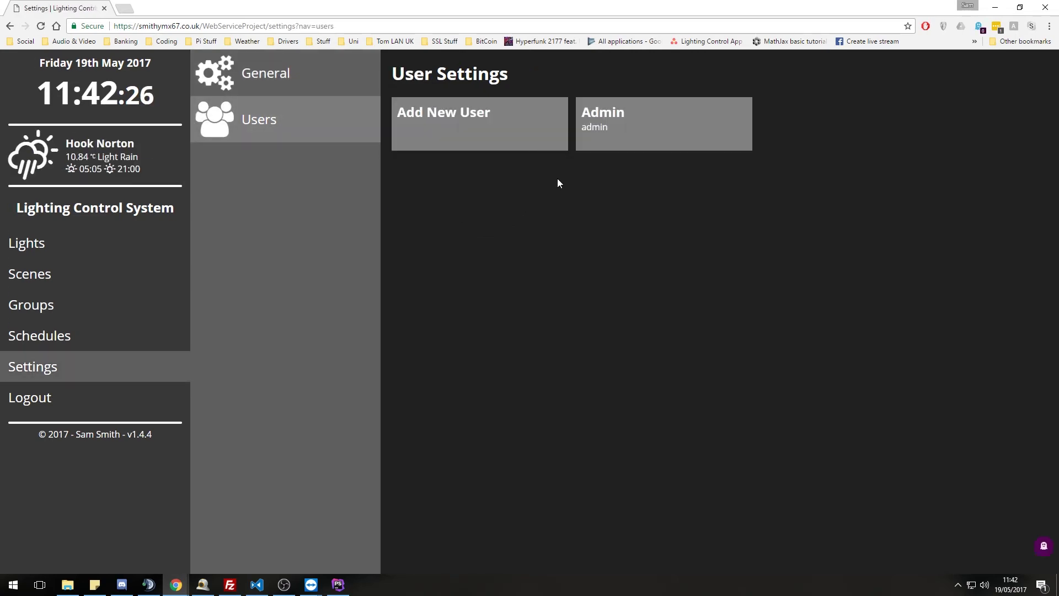
pyautogui.click(477, 130)
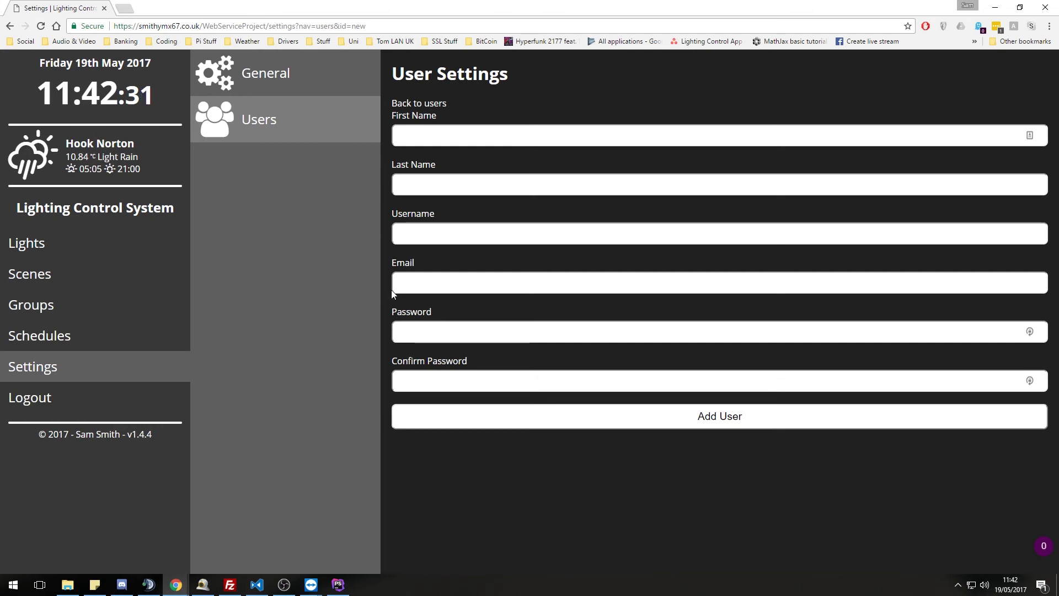
pyautogui.click(274, 88)
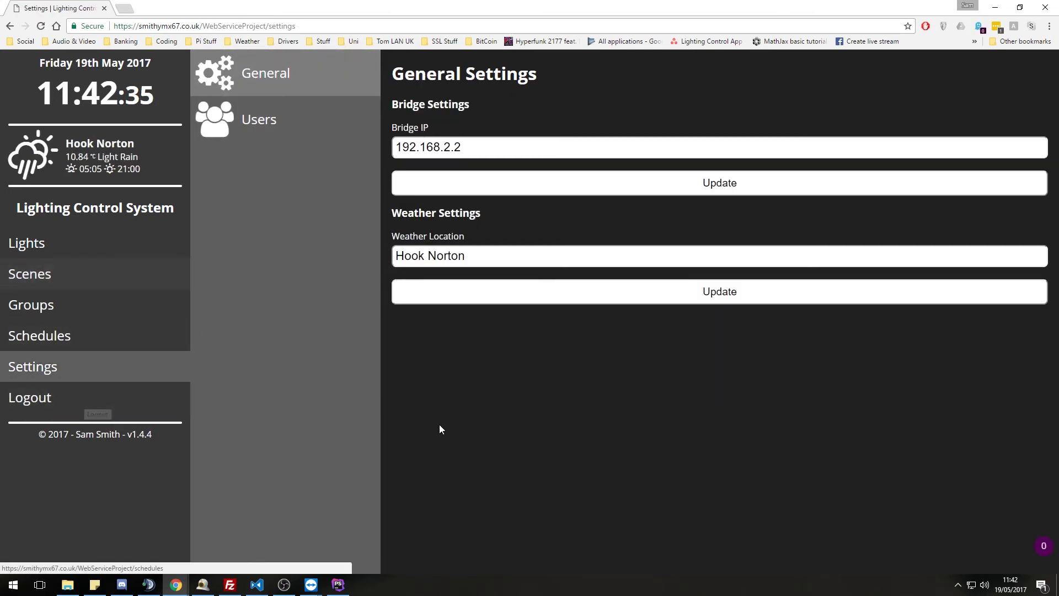
pyautogui.rightClick(756, 401)
pyautogui.click(790, 554)
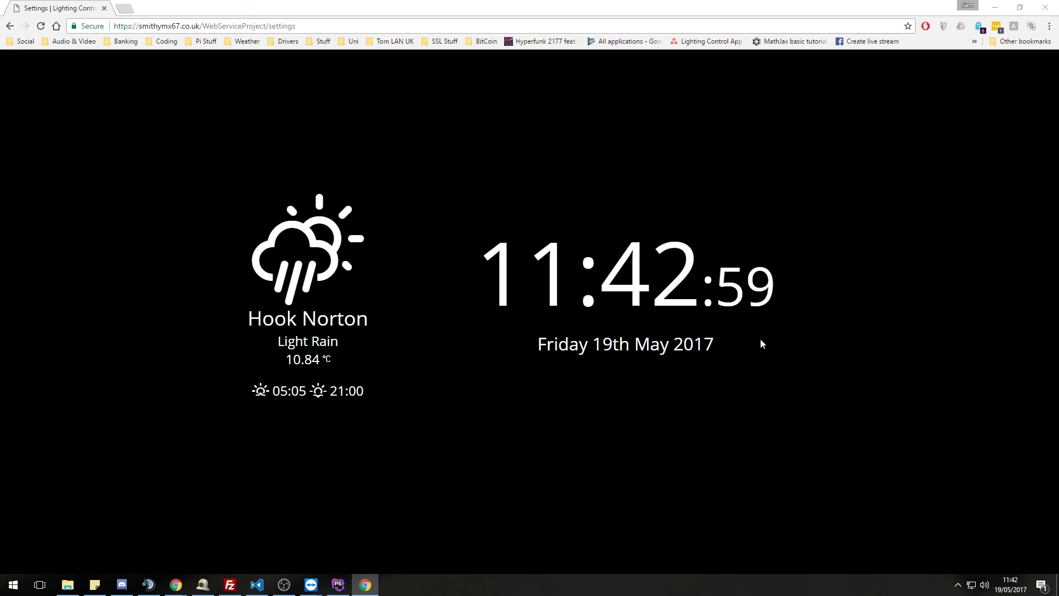
pyautogui.click(832, 243)
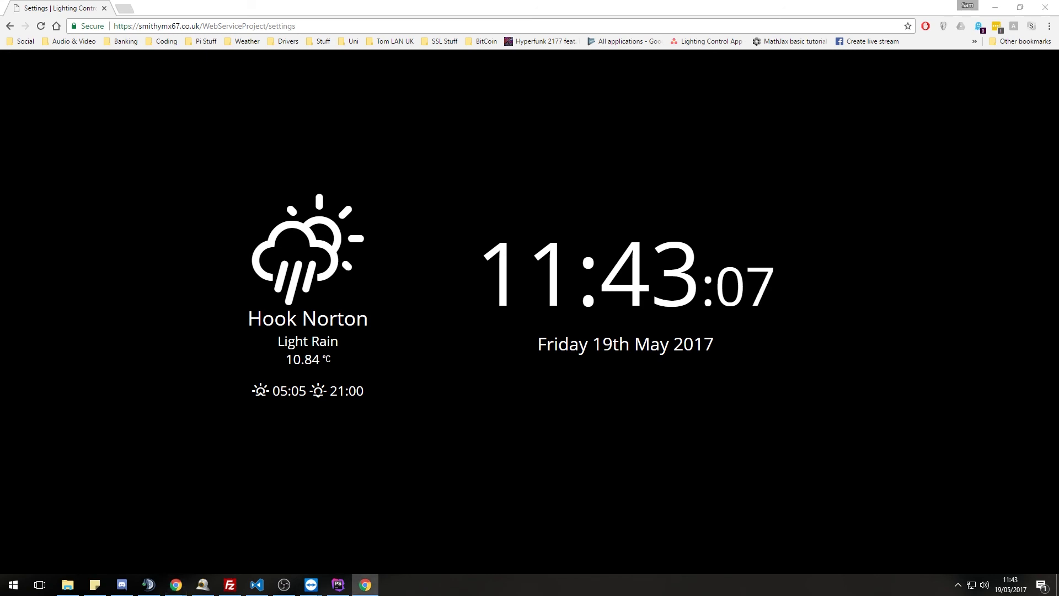
pyautogui.click(862, 480)
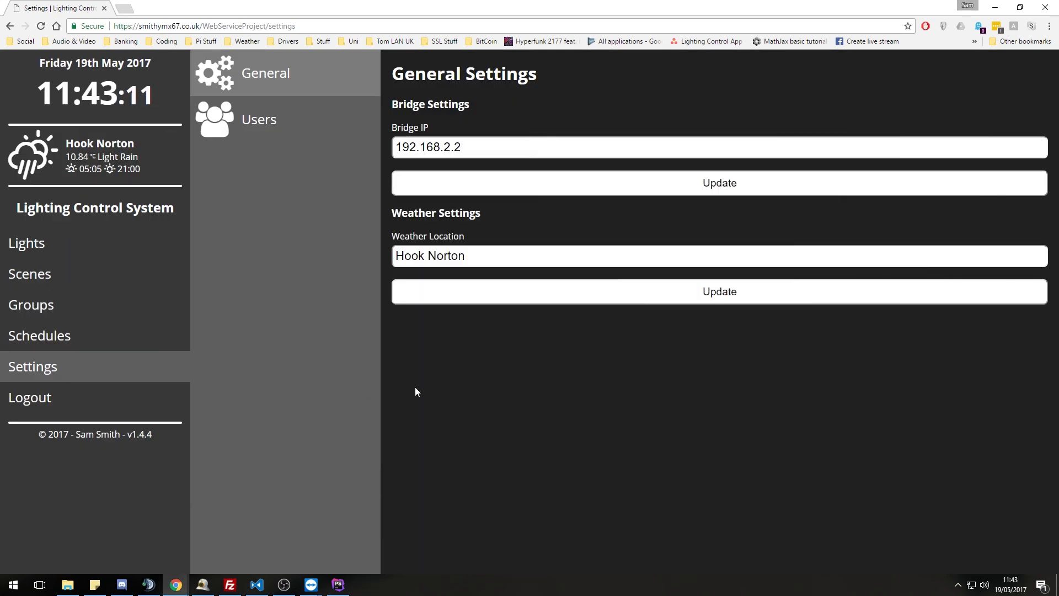
# - Log out of the Lighting Control System from the sidebar
pyautogui.click(144, 397)
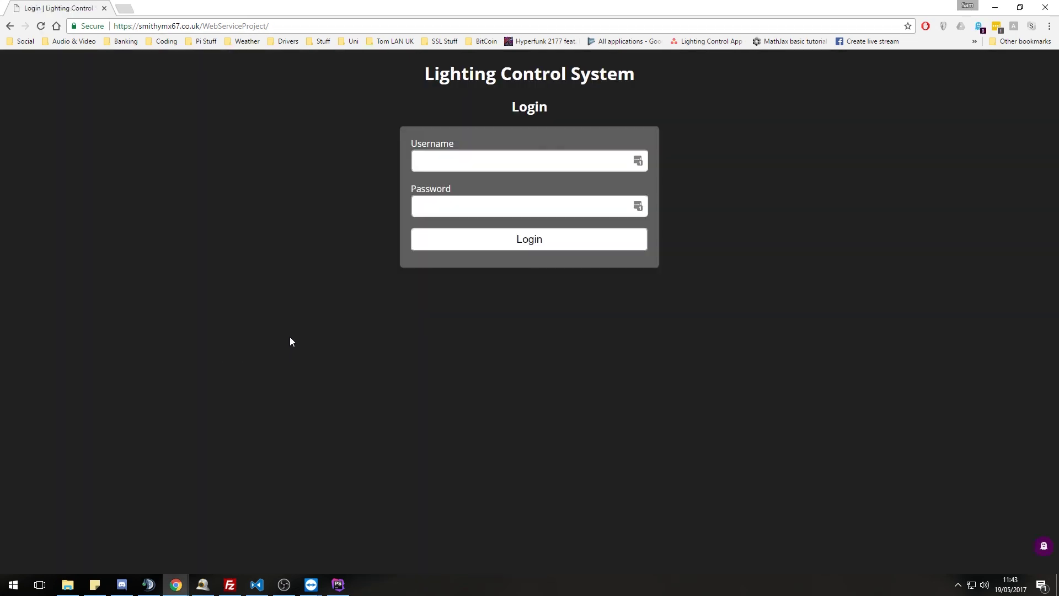